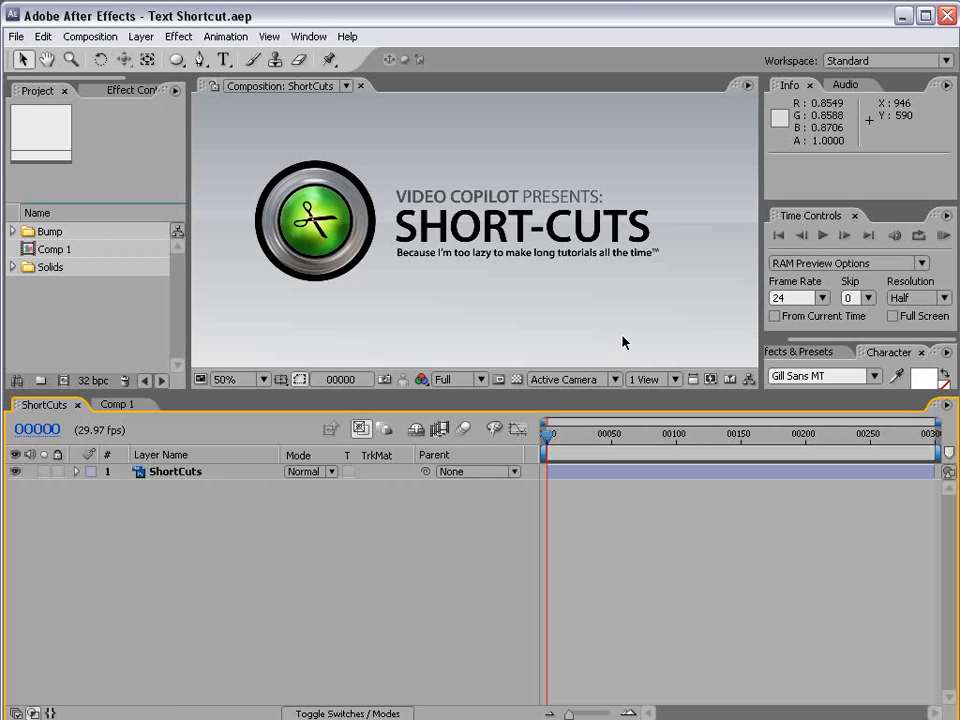
Switch to Internet Checkers and advance a red piece diagonally by two moves toward White's side
key("alt+Tab")
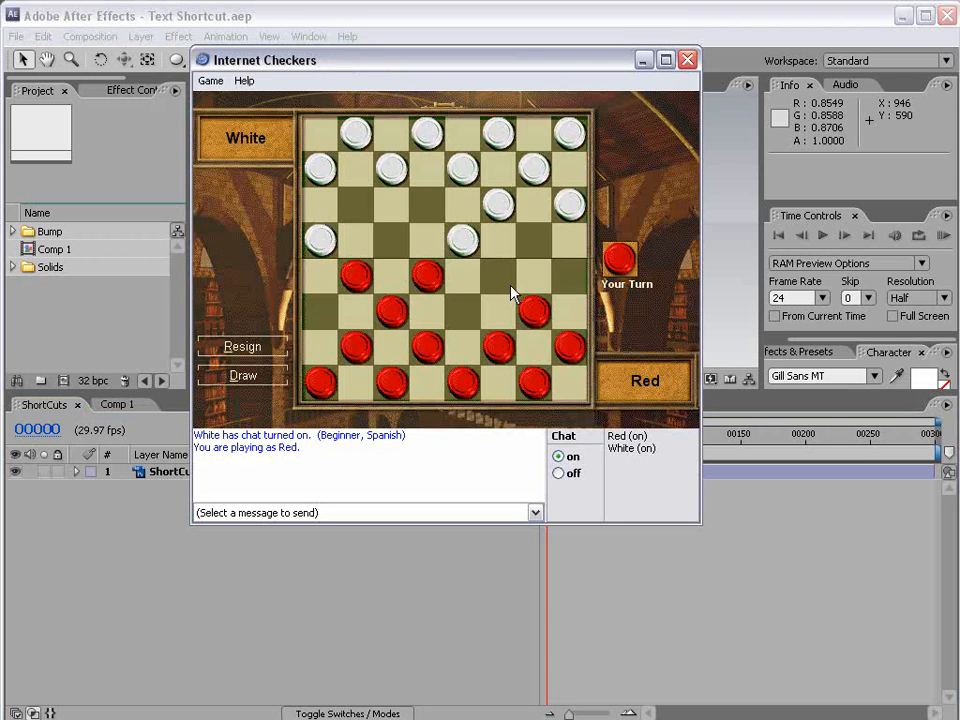
left_click_drag(427, 275, 392, 242)
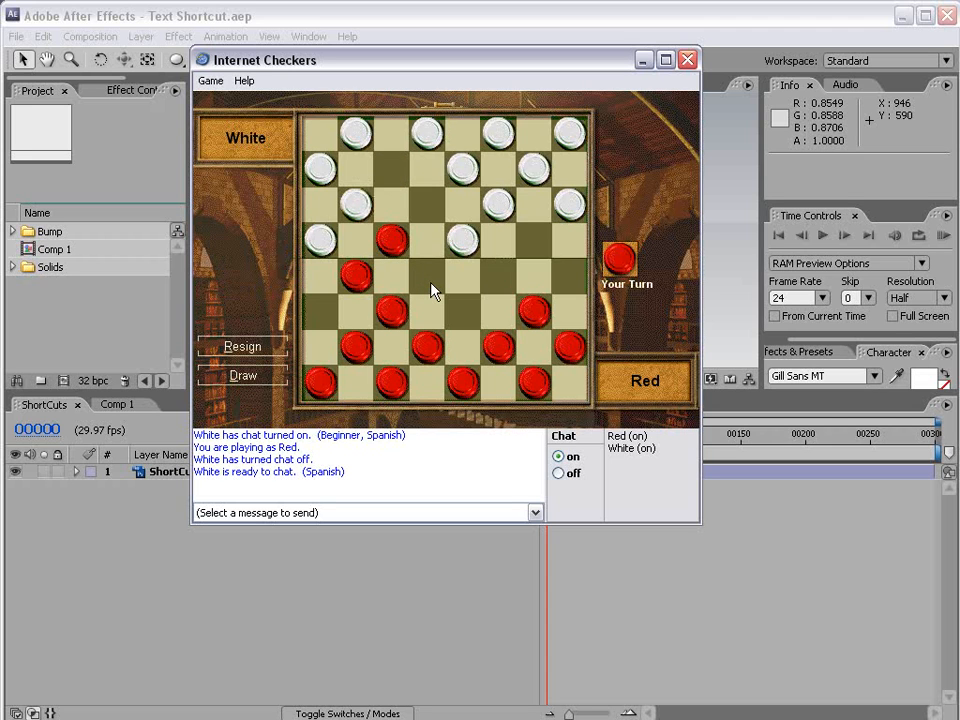
left_click(299, 516)
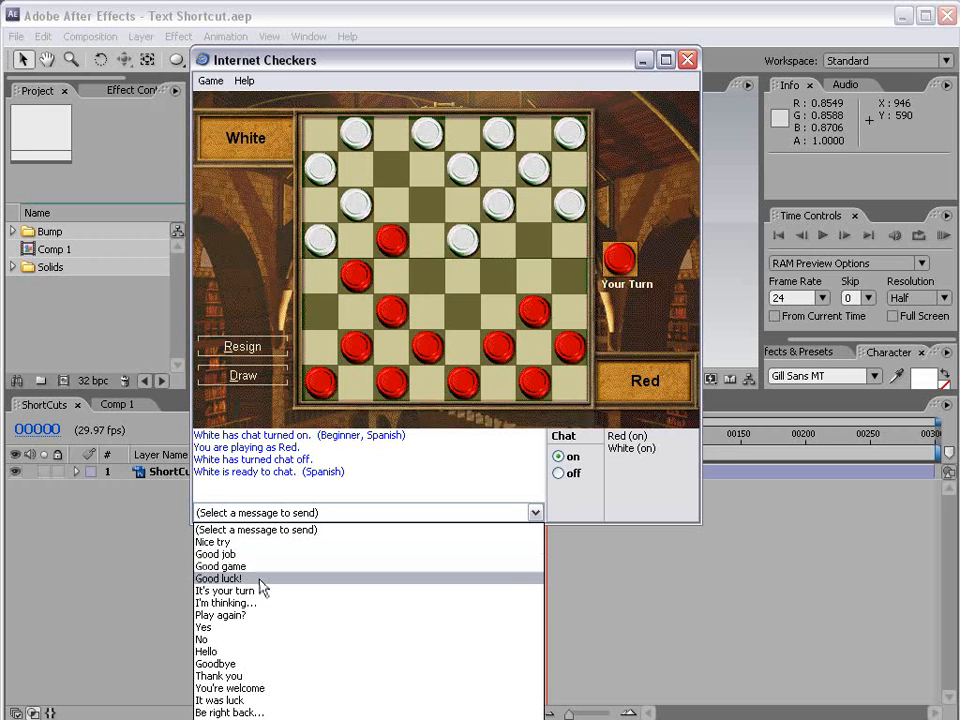
left_click(400, 242)
left_click_drag(394, 244, 424, 218)
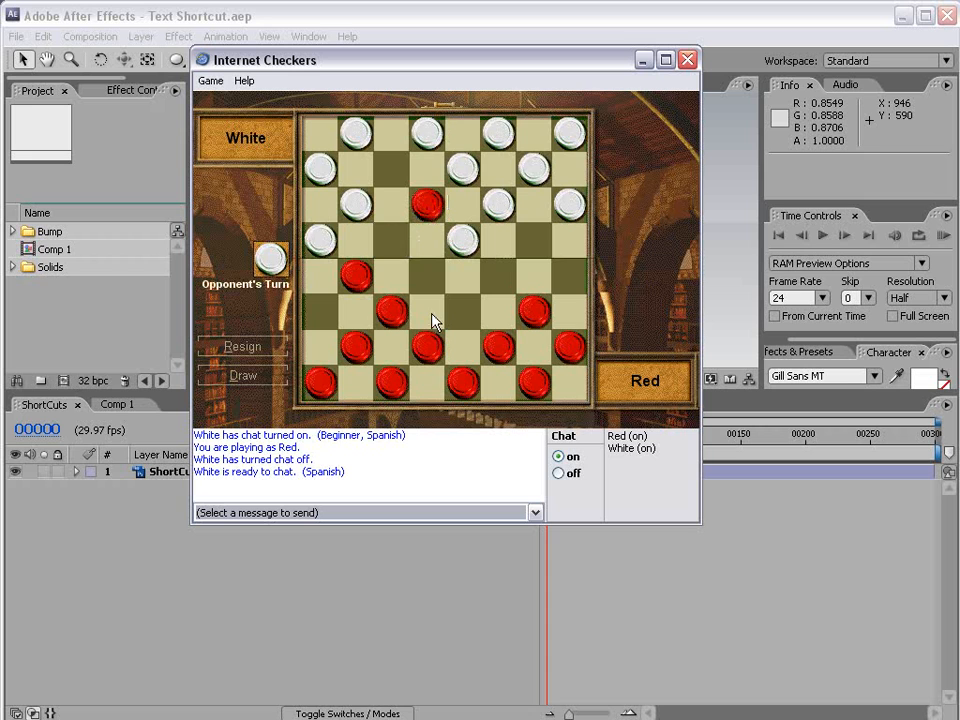
Look through the preset chat messages without sending one, and quit the checkers game to return to After Effects
left_click(339, 512)
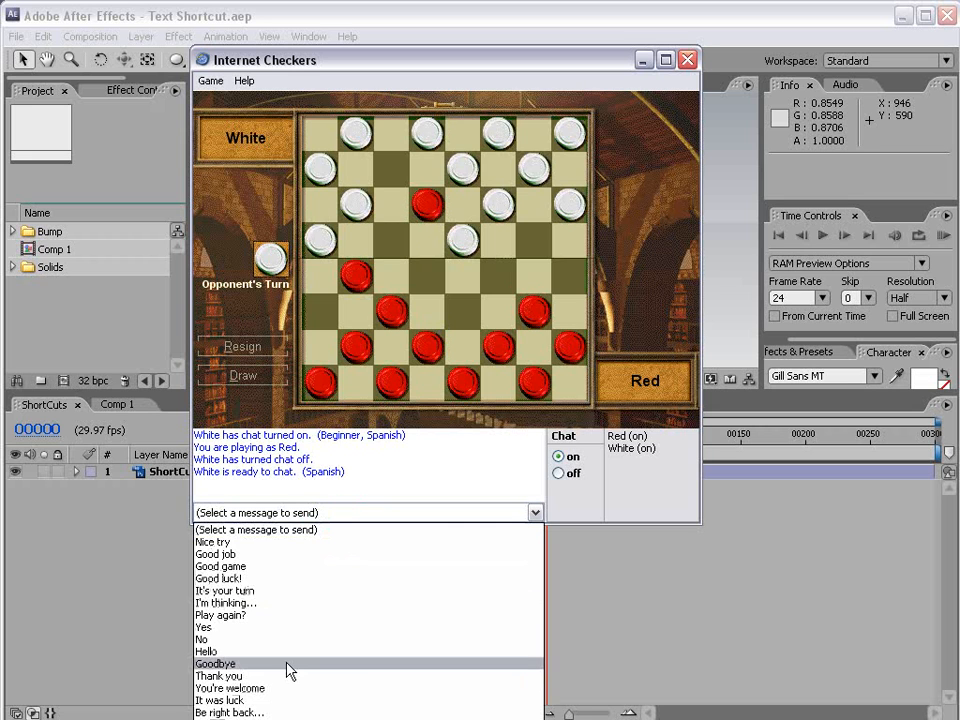
left_click(307, 514)
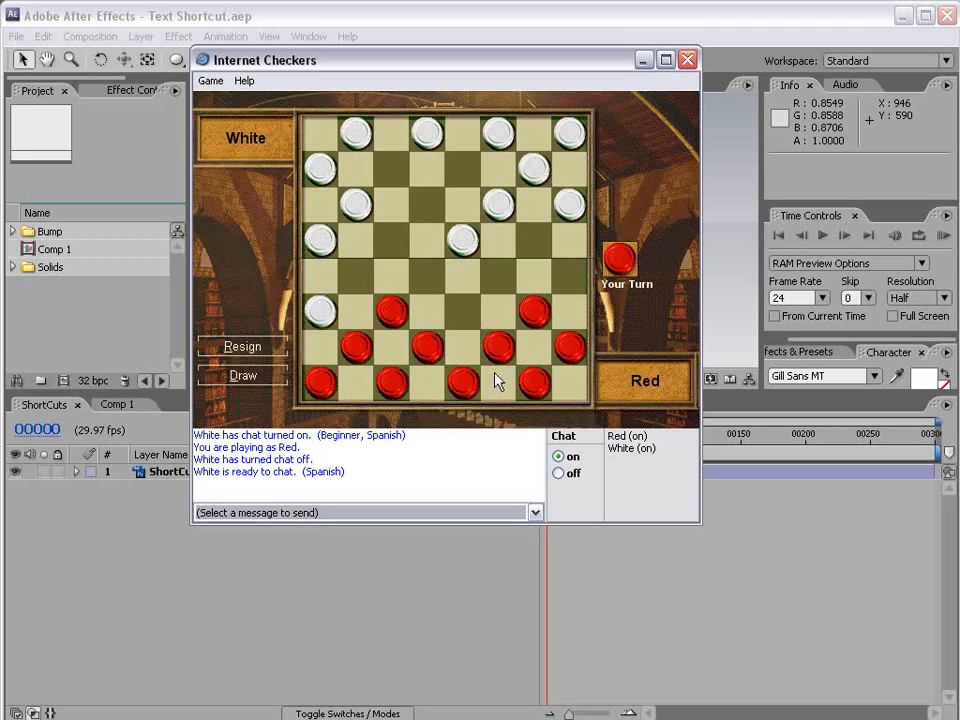
left_click(686, 60)
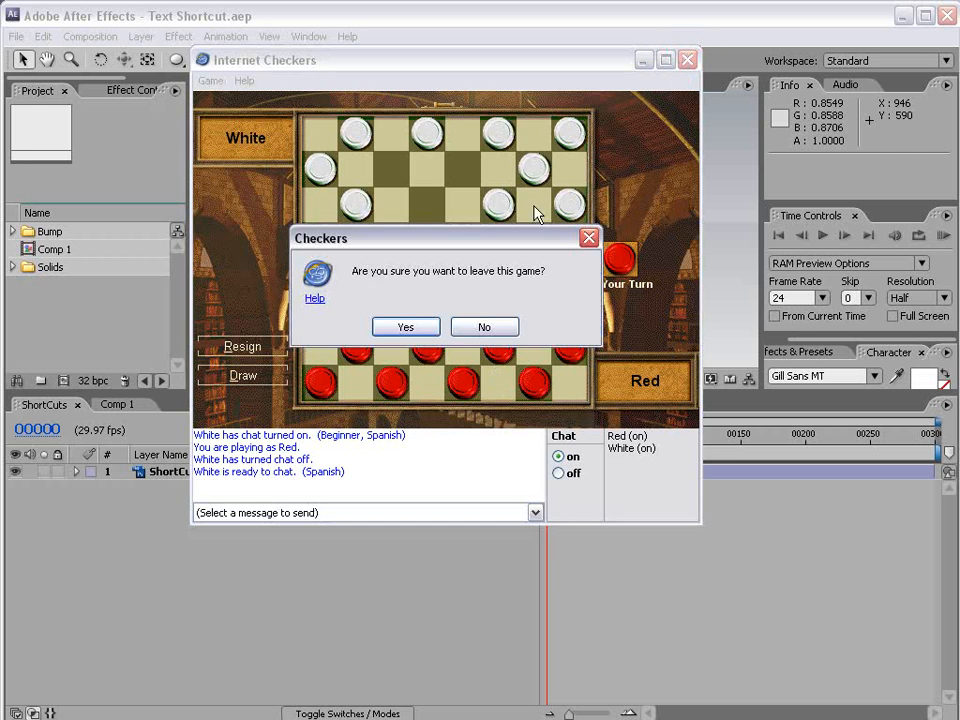
left_click(405, 326)
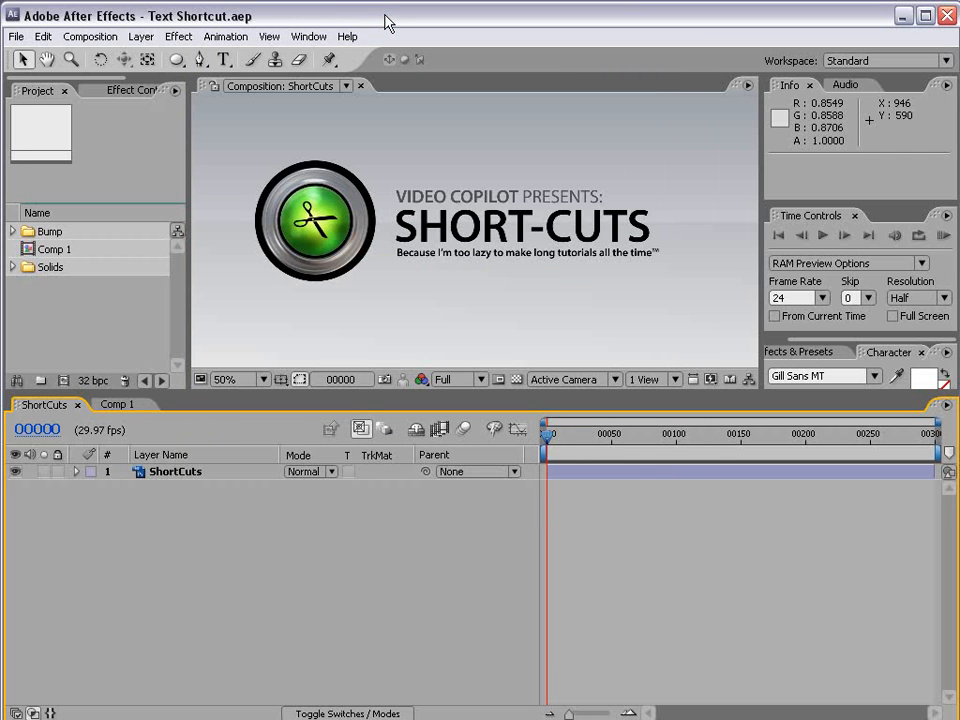
Open Comp 1, RAM preview the finished text animation and scrub from frame 73 to frame 84
left_click(116, 404)
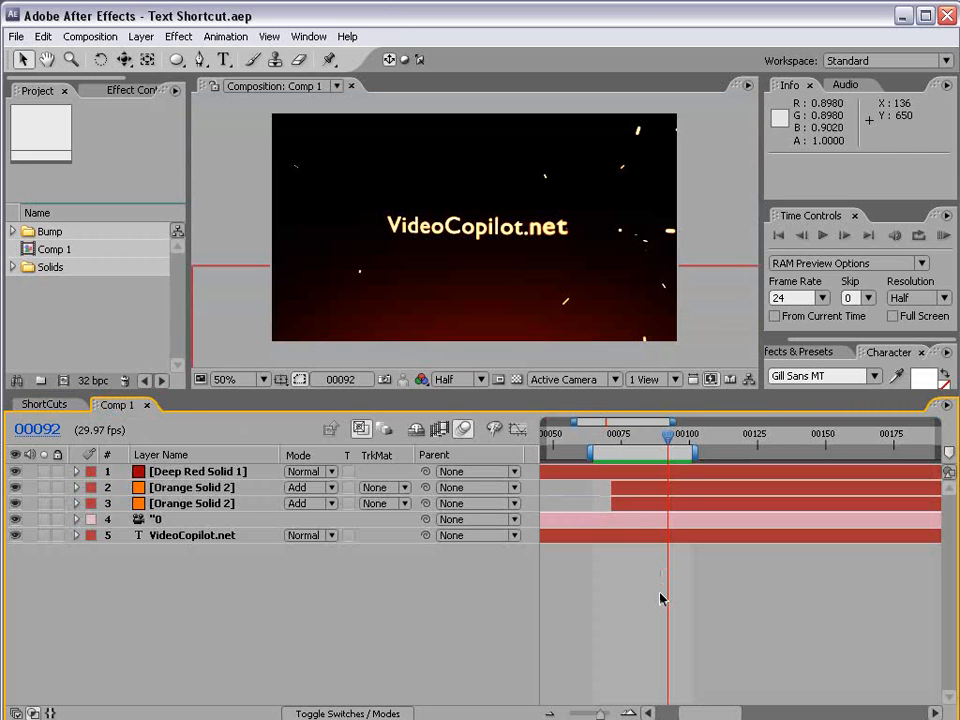
key("KP_0")
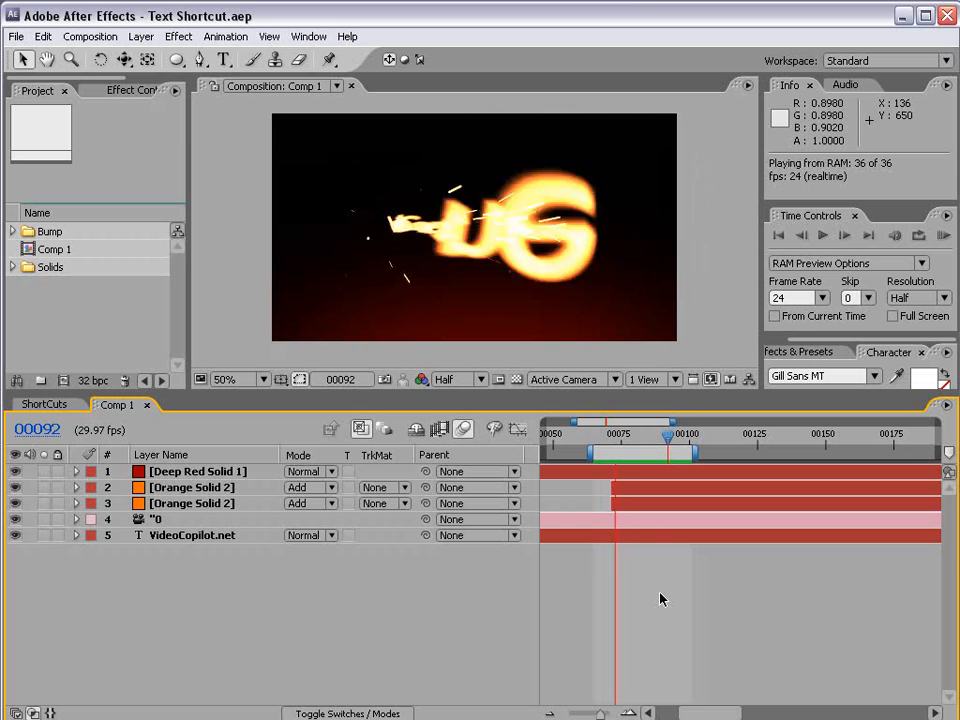
left_click(615, 440)
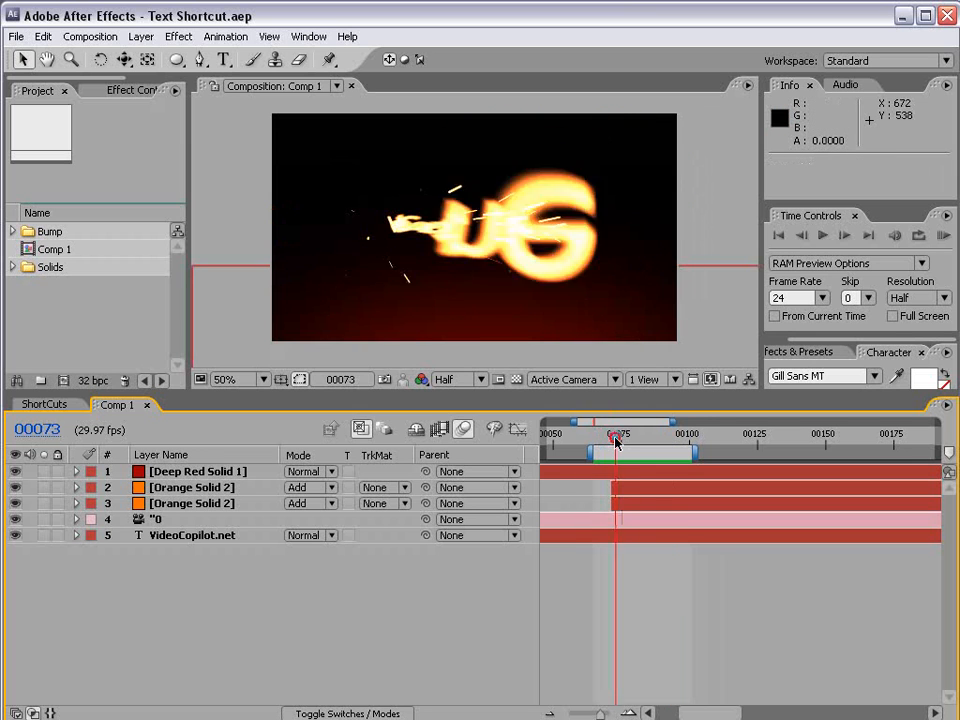
left_click_drag(615, 440, 647, 452)
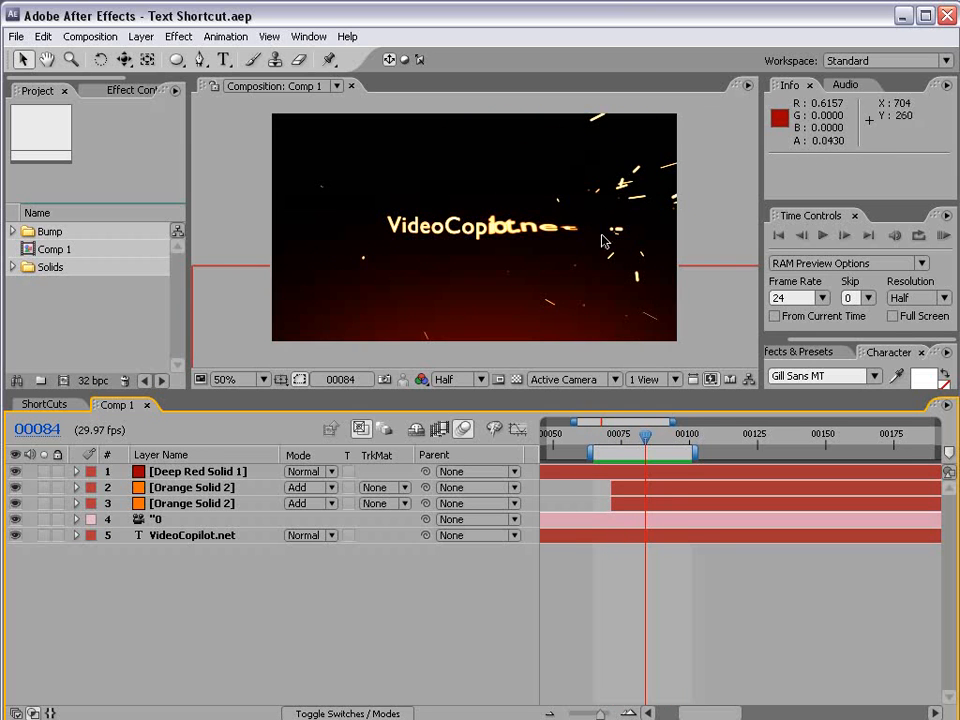
Create a new composition with the NTSC D1 Widescreen Square Pixel preset
left_click(88, 37)
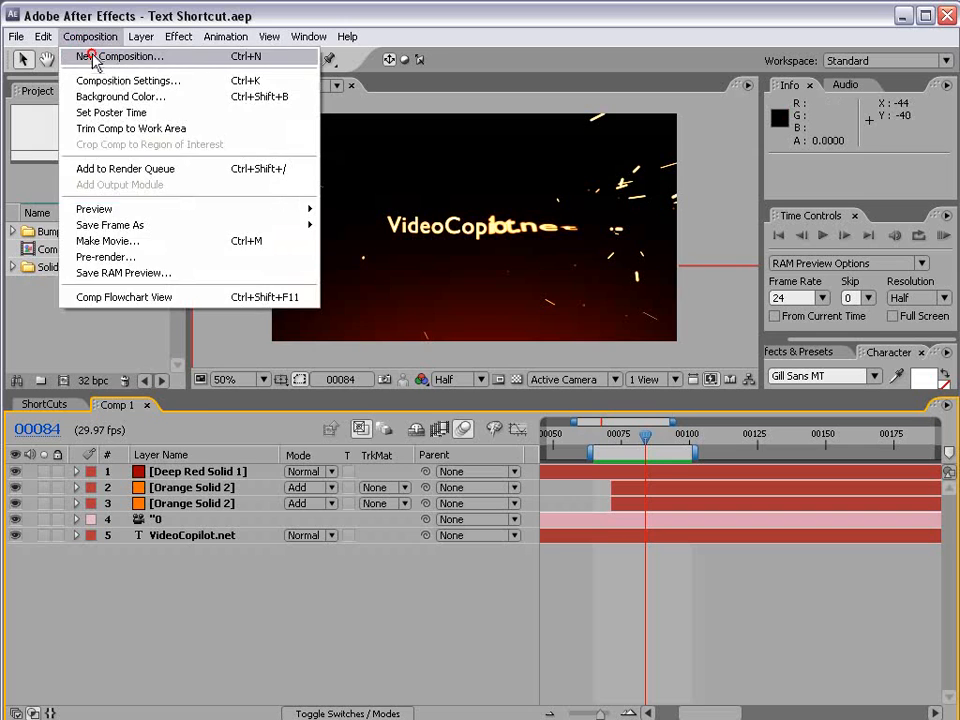
left_click(92, 57)
left_click(364, 224)
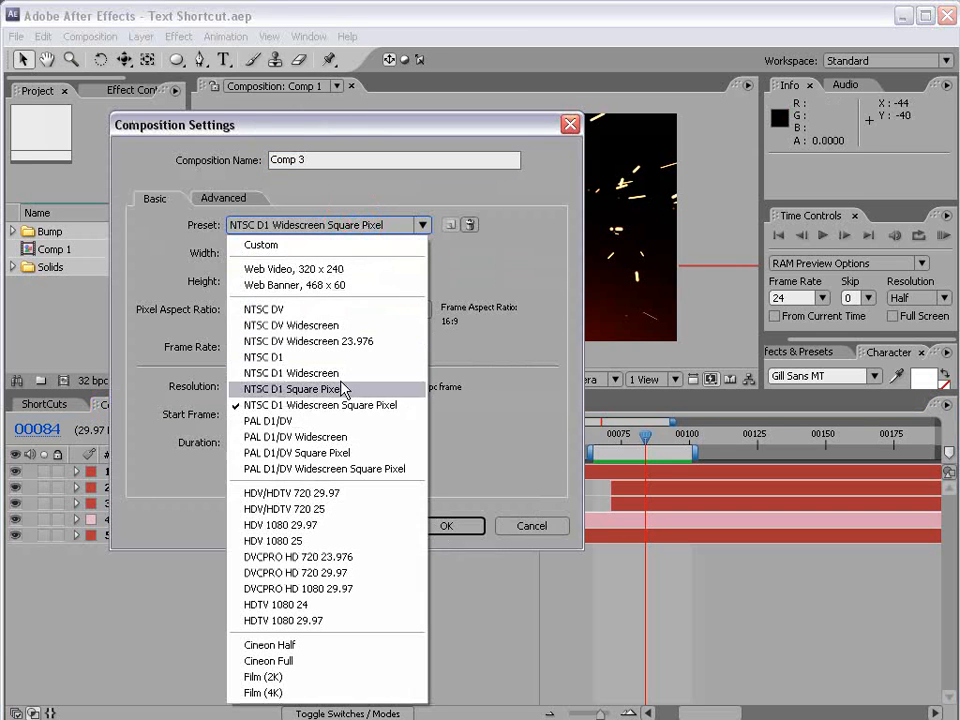
left_click(375, 405)
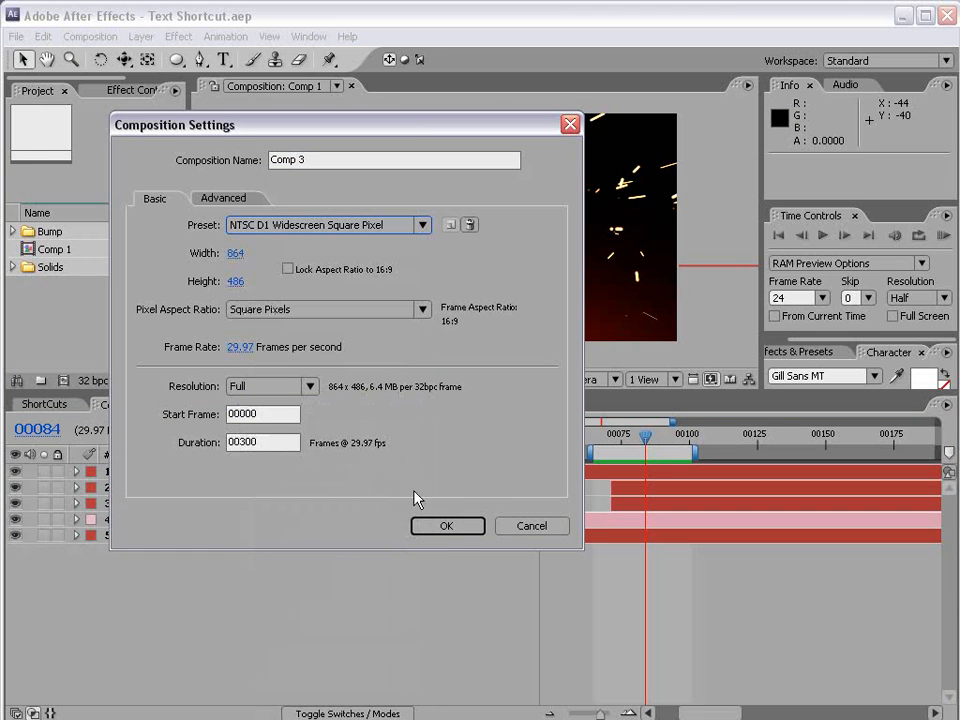
left_click(440, 528)
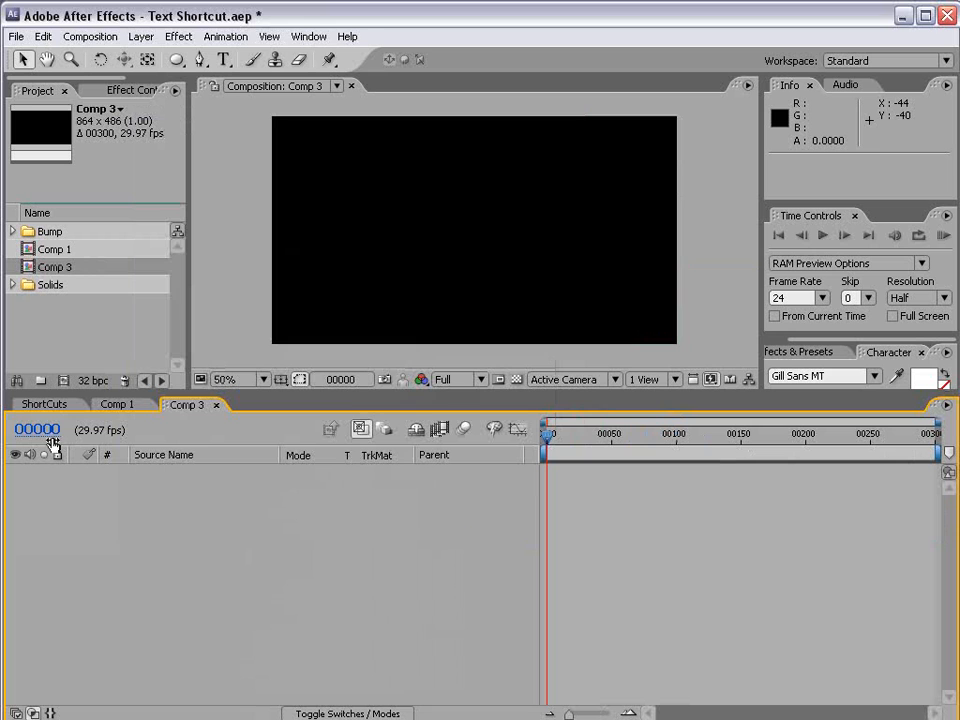
Cycle the composition's time display through feet and frames and timecode, back to frame numbers
left_click(47, 438, "ctrl")
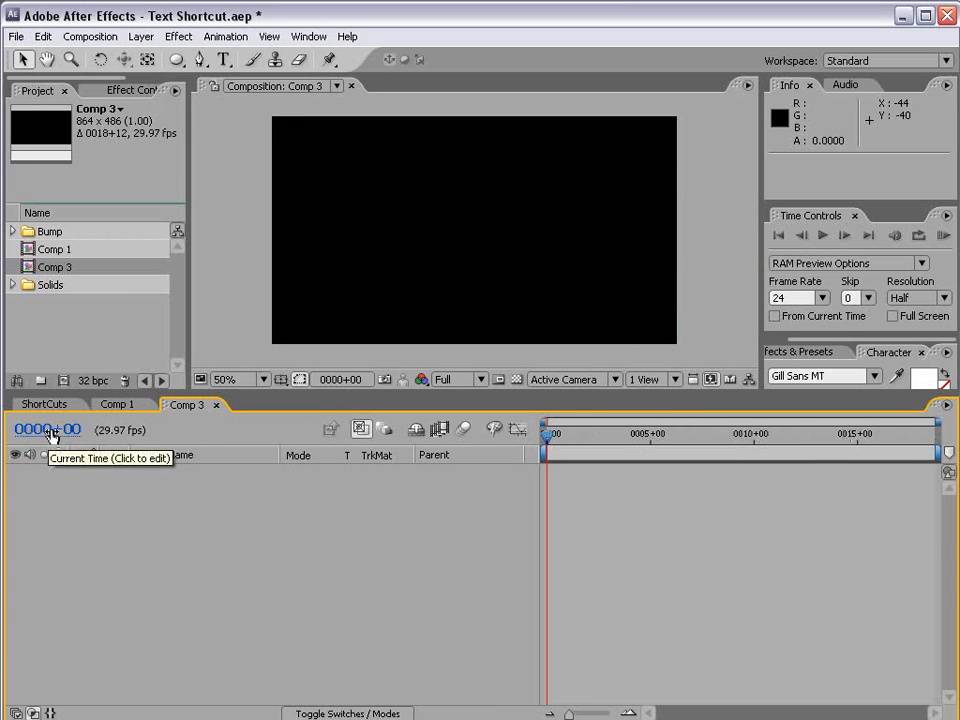
left_click(47, 438, "ctrl")
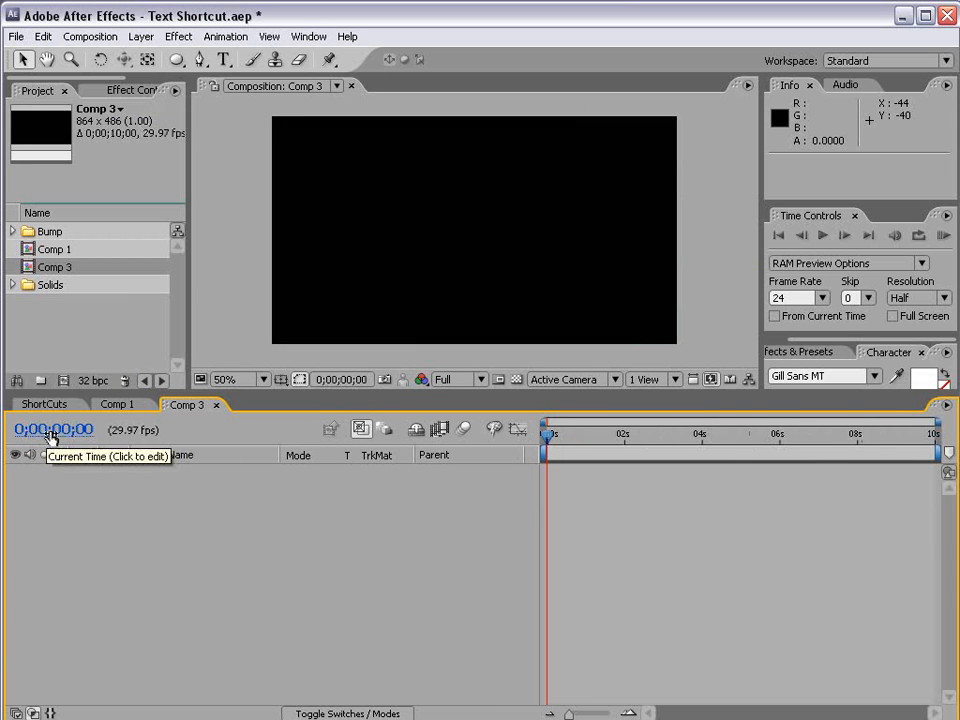
left_click(46, 436, "ctrl")
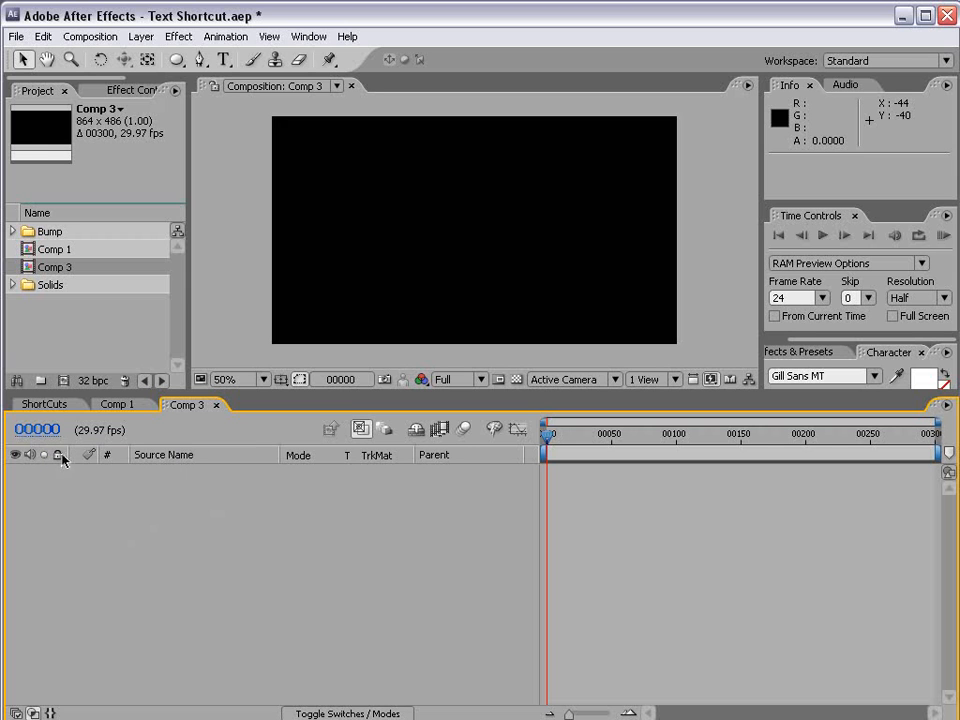
Add a black solid layer at 864 by 486 pixels as the background
left_click(141, 36)
mouse_move(152, 56)
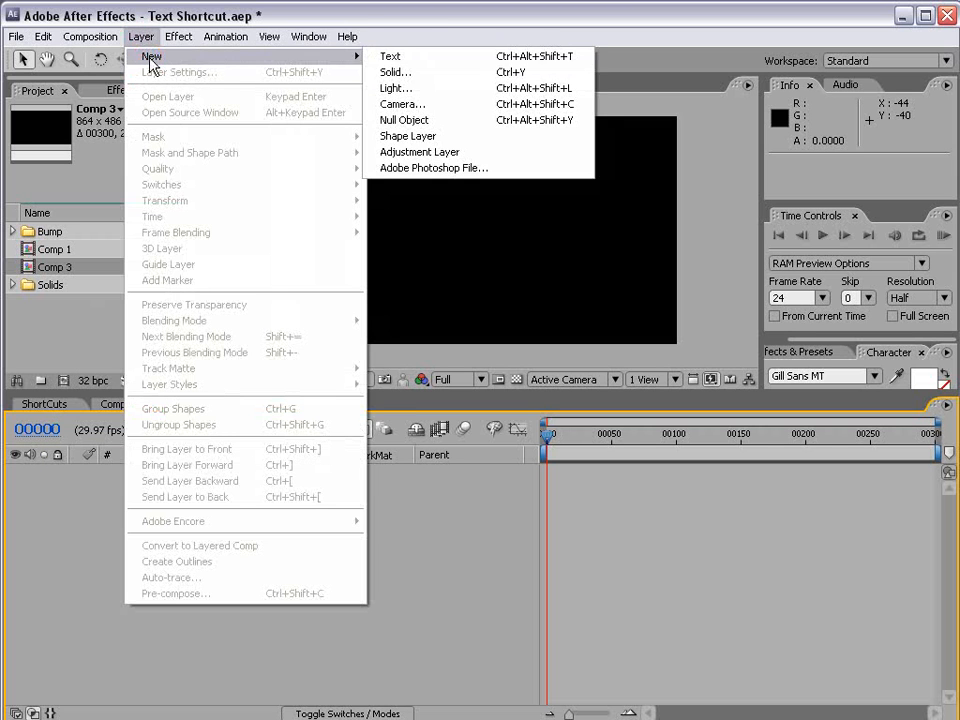
left_click(448, 74)
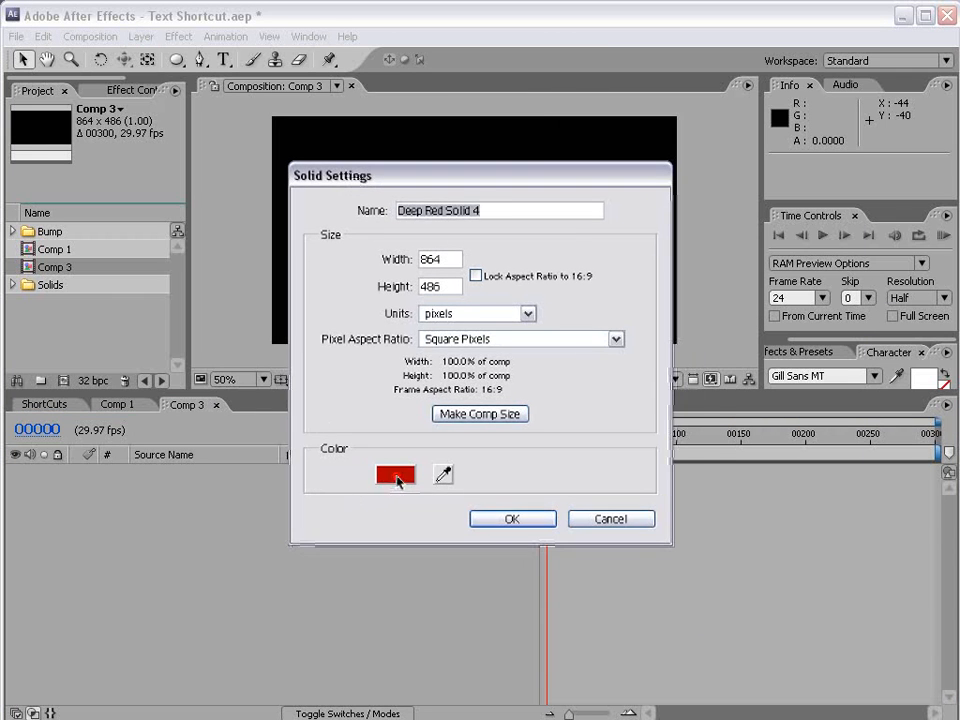
left_click(397, 478)
left_click_drag(415, 543, 480, 655)
left_click(677, 417)
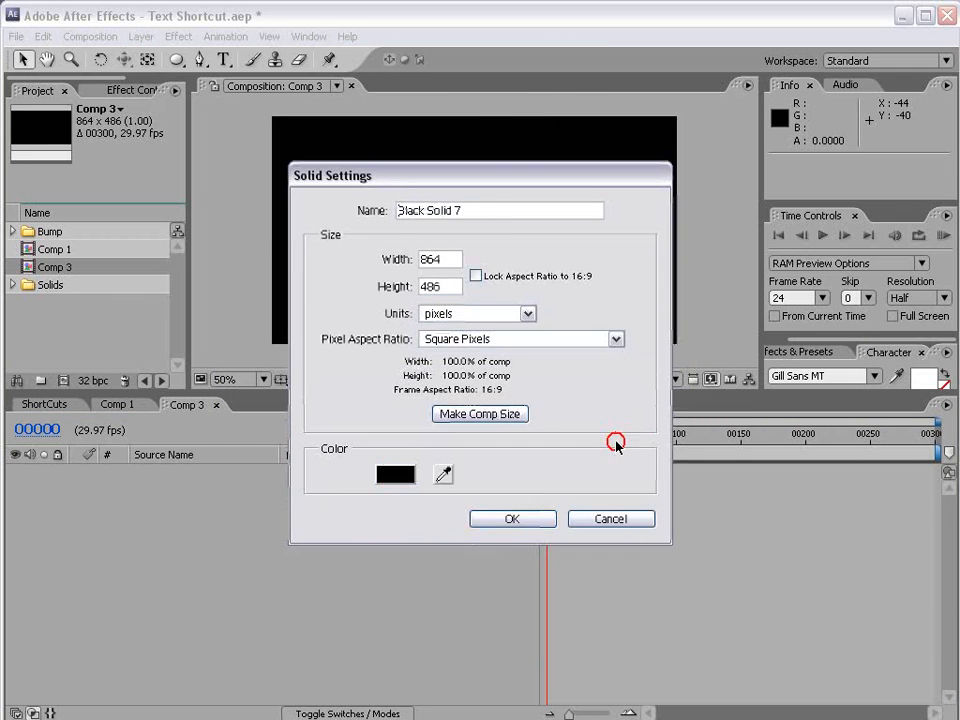
left_click(520, 518)
Add a bright red solid layer of 864 by 486 pixels above the black solid
left_click(141, 36)
mouse_move(150, 57)
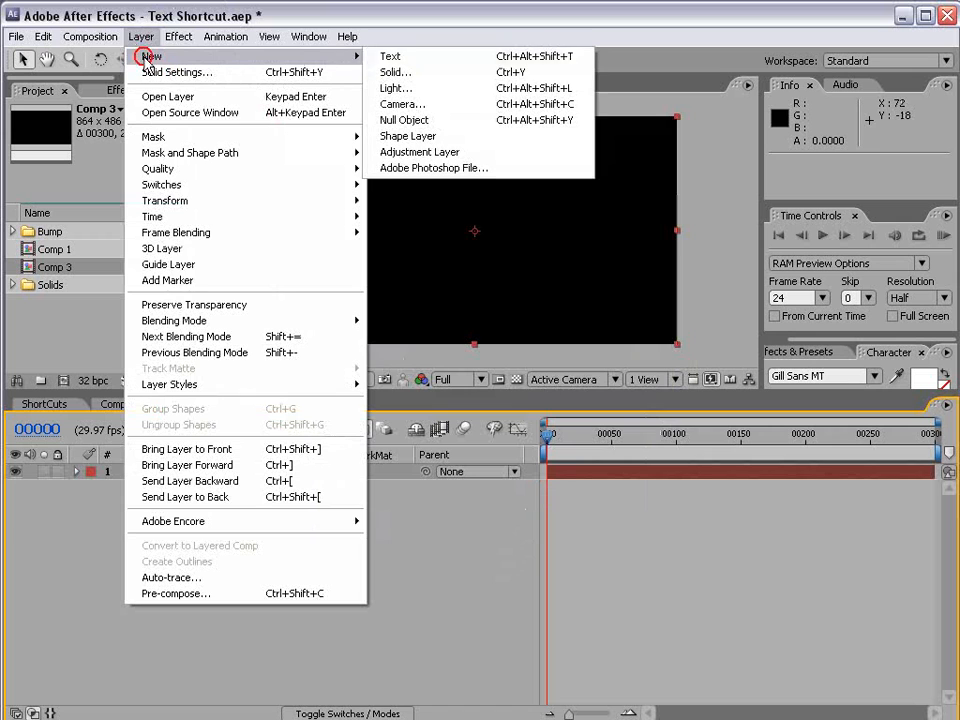
left_click(435, 75)
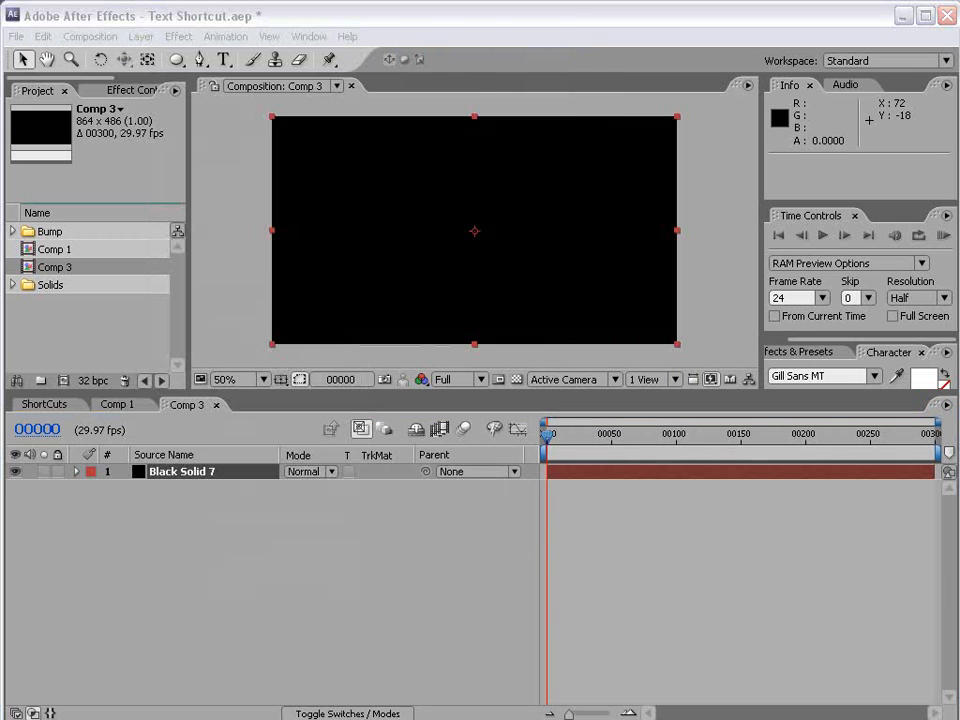
left_click(278, 428)
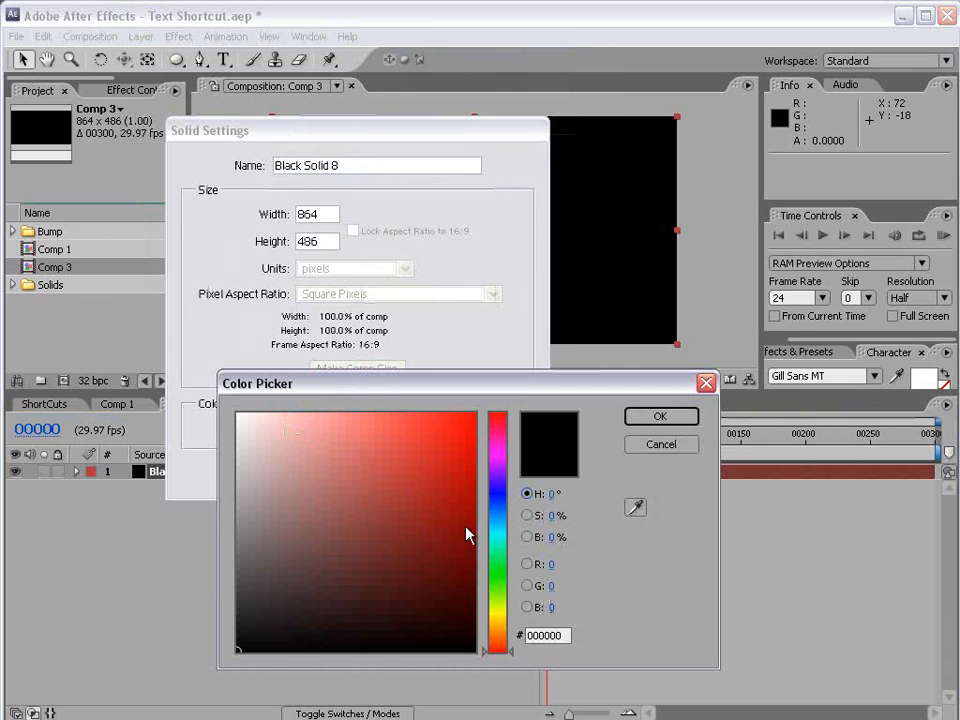
left_click(497, 510)
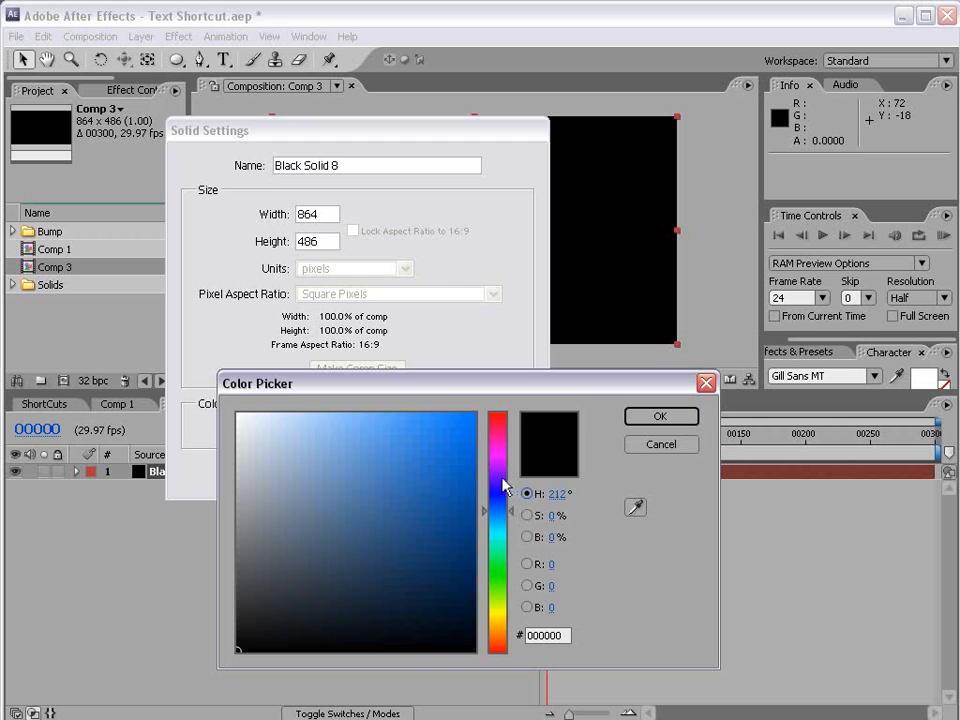
left_click_drag(504, 480, 484, 400)
left_click_drag(433, 456, 484, 438)
left_click(660, 416)
left_click(392, 473)
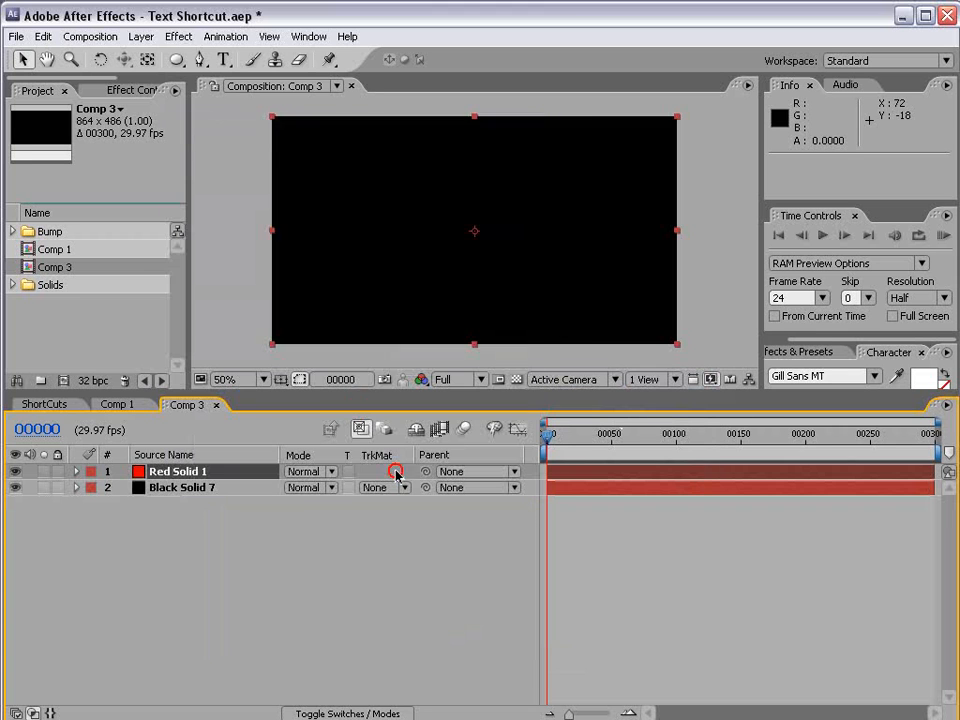
Draw an elliptical mask about 976 by 296 pixels across the red solid's lower edge and feather it by 251 pixels
left_click(176, 60)
left_click(251, 103)
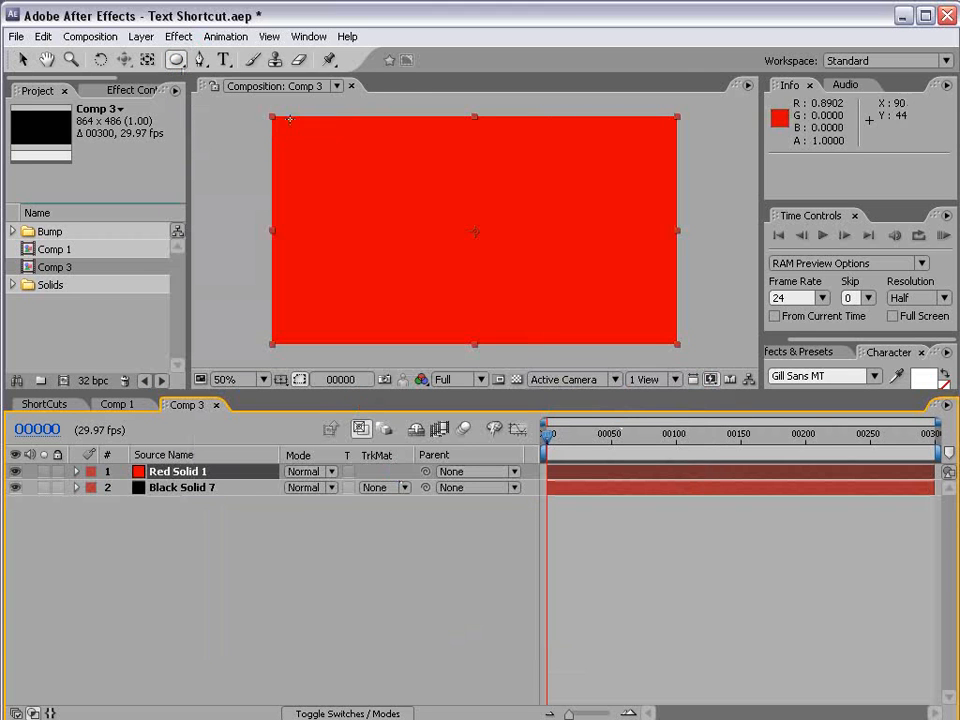
scroll(403, 298, "down", 2)
left_click_drag(358, 332, 587, 264)
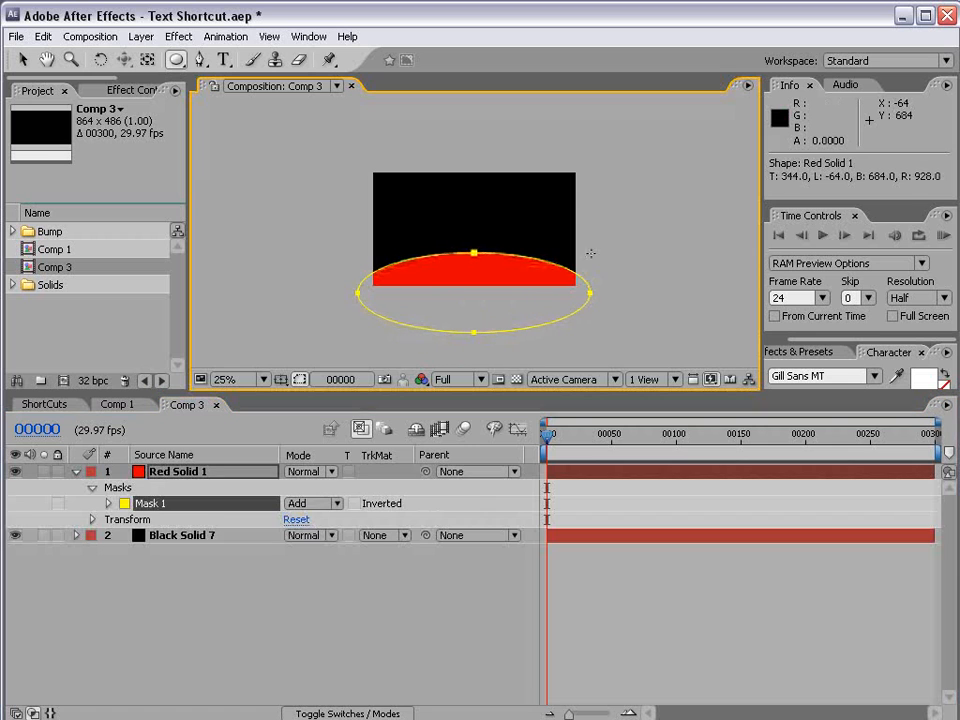
key("f")
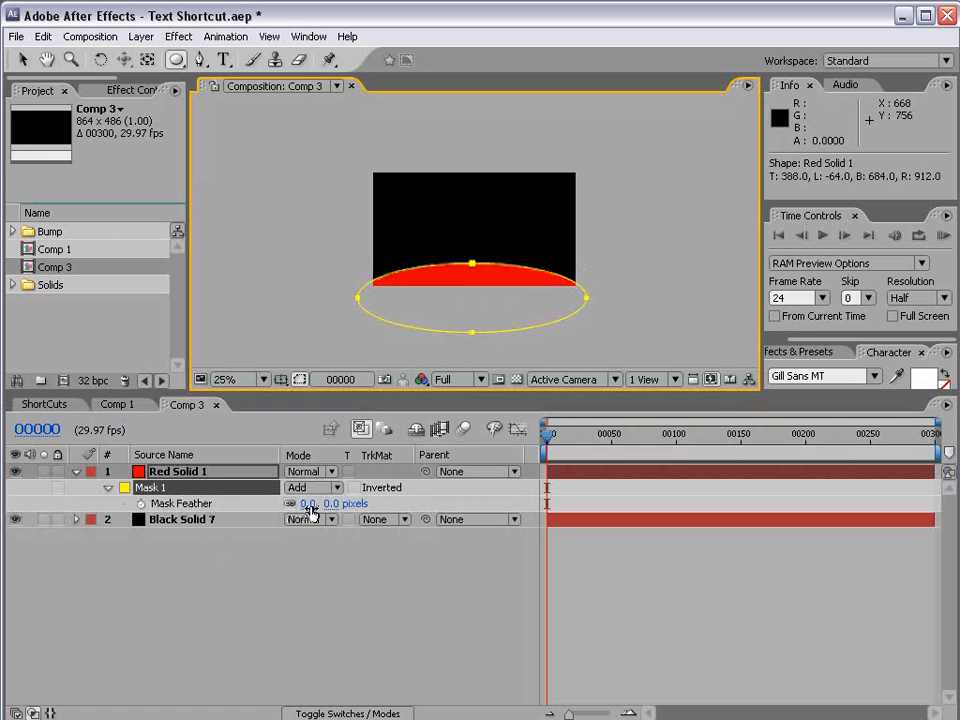
left_click_drag(311, 503, 546, 501)
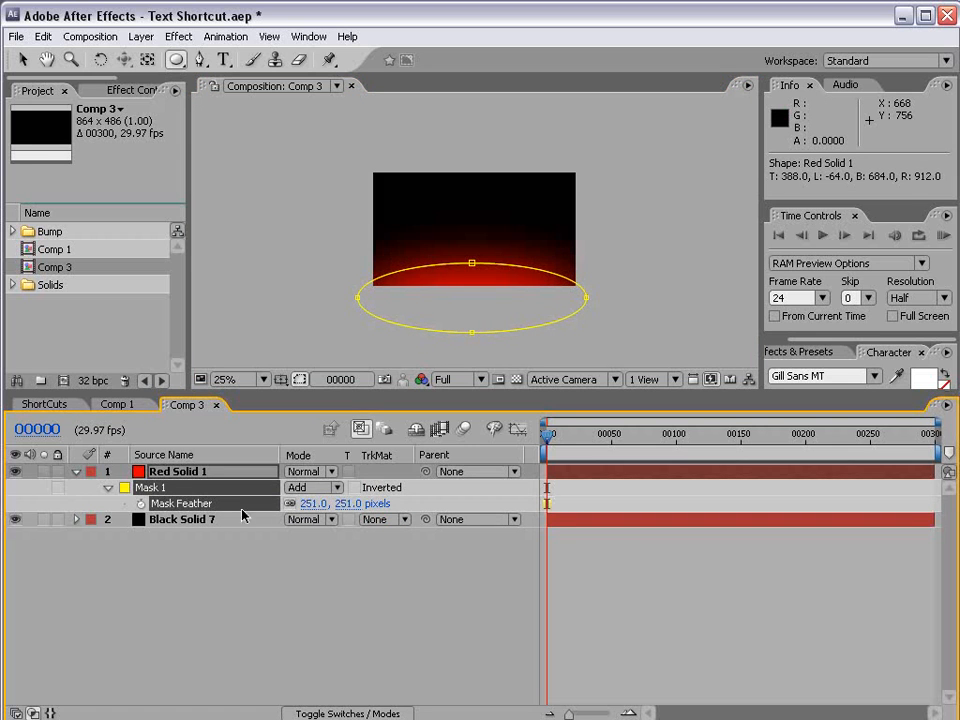
Lower the red solid's opacity to 44% and deselect the layer
key("t")
left_click_drag(293, 488, 266, 488)
left_click(645, 594)
key("period")
left_click(543, 540)
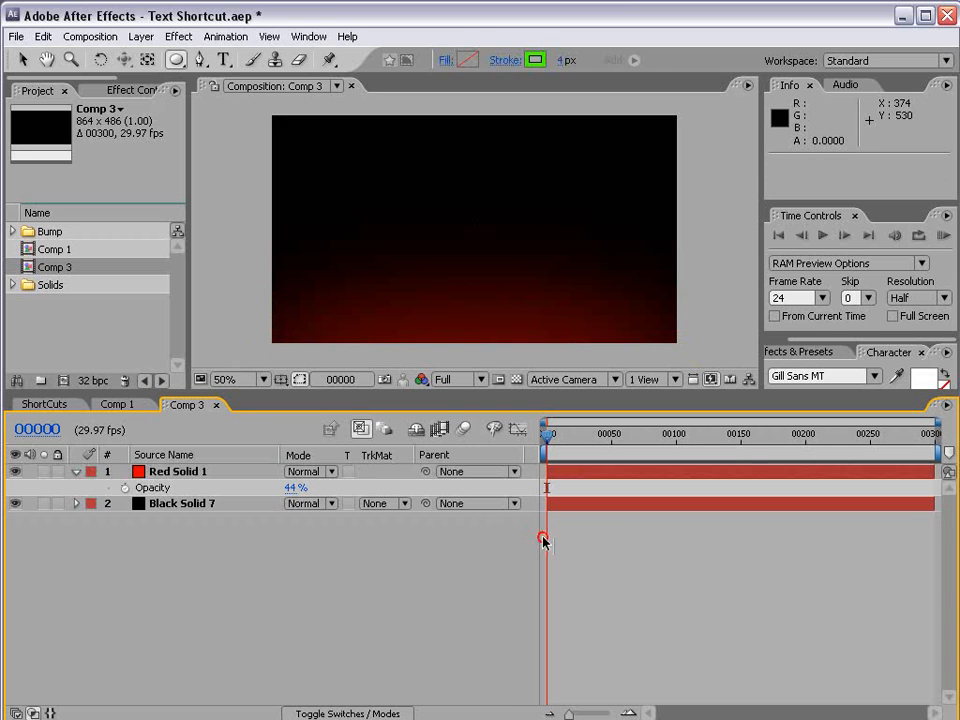
Add the text VIDEO COPILOT and move it to about the centre of the composition
left_click(224, 59)
left_click(321, 222)
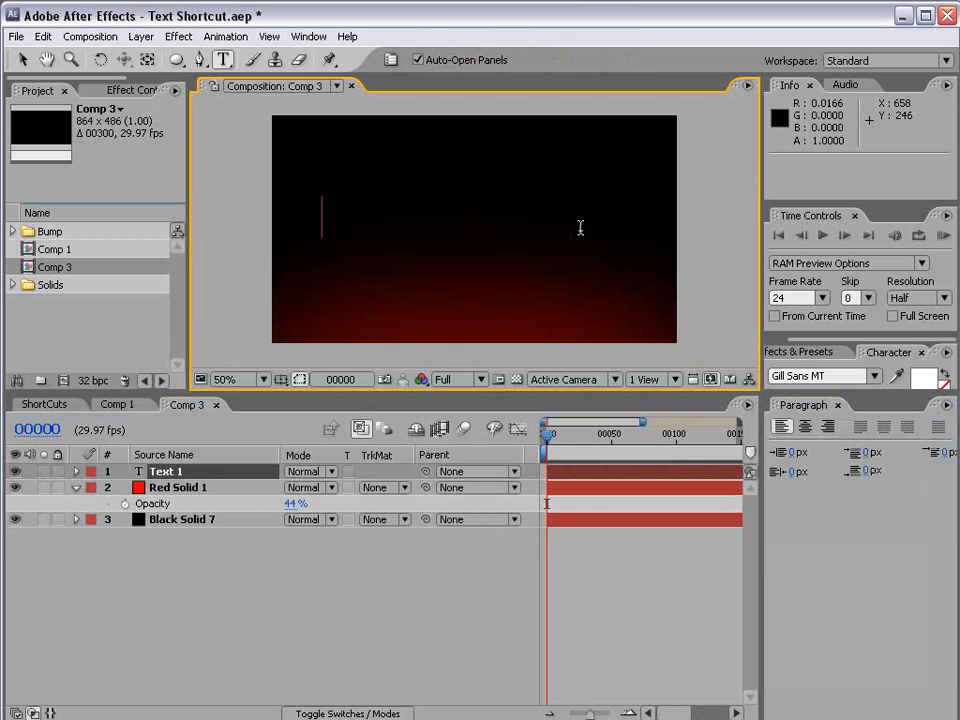
type("VIDEO COPILOT")
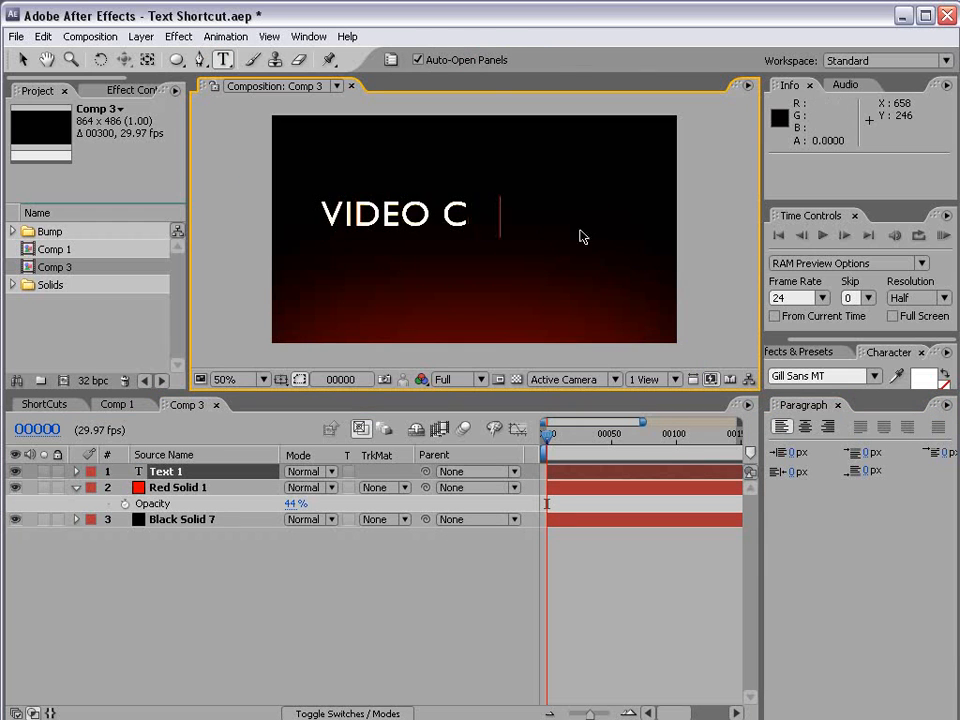
left_click(22, 59)
left_click_drag(546, 235, 566, 259)
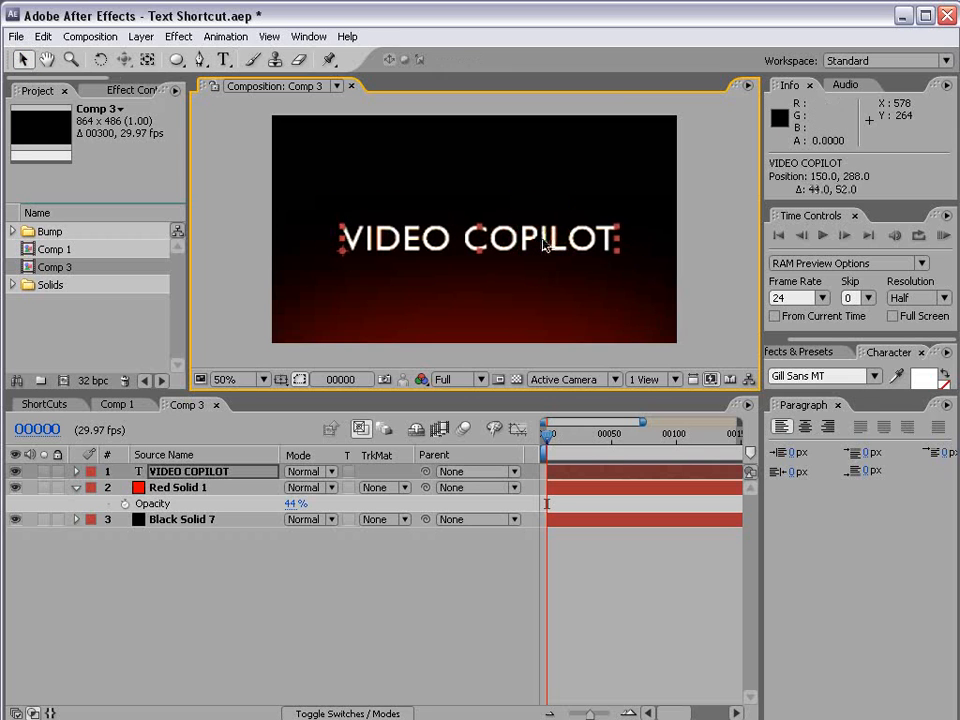
Scale the VIDEO COPILOT text down slightly and reposition it to about 196, 276 near the composition's centre
left_click_drag(618, 228, 588, 232)
left_click_drag(514, 238, 536, 233)
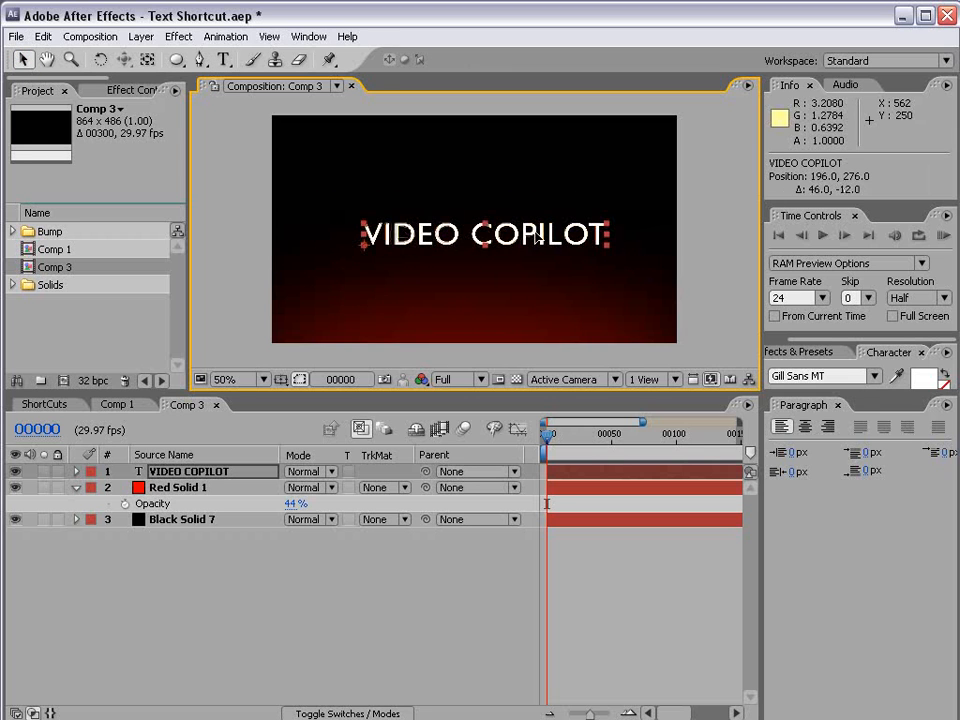
Cycle the project's colour depth through 8 and 16 bpc and return it to 32 bpc
left_click(86, 383, "alt")
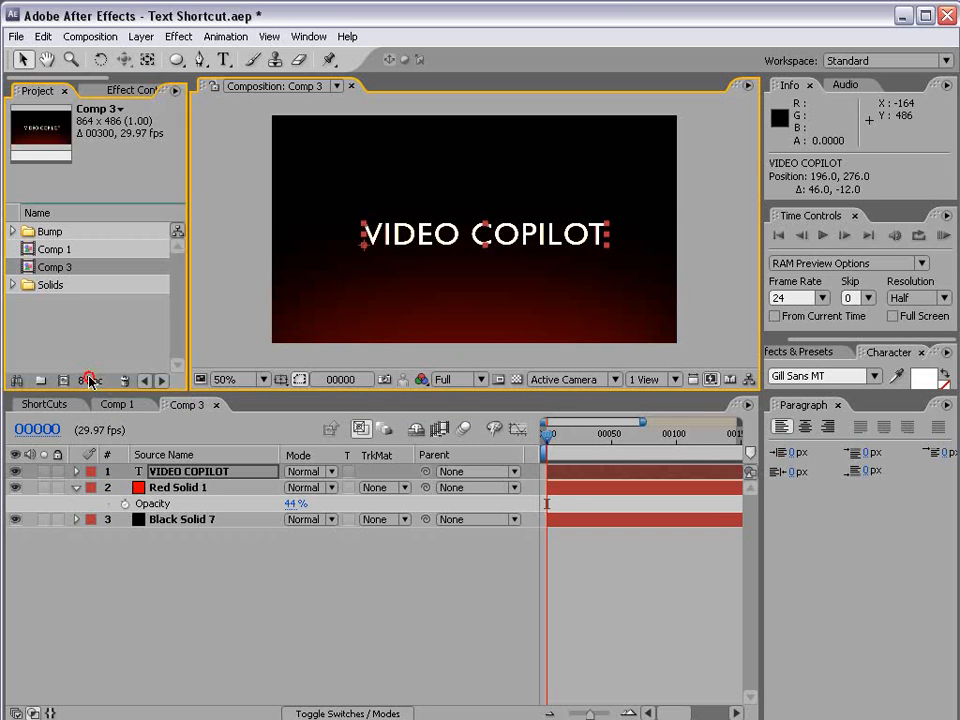
left_click(88, 381, "alt")
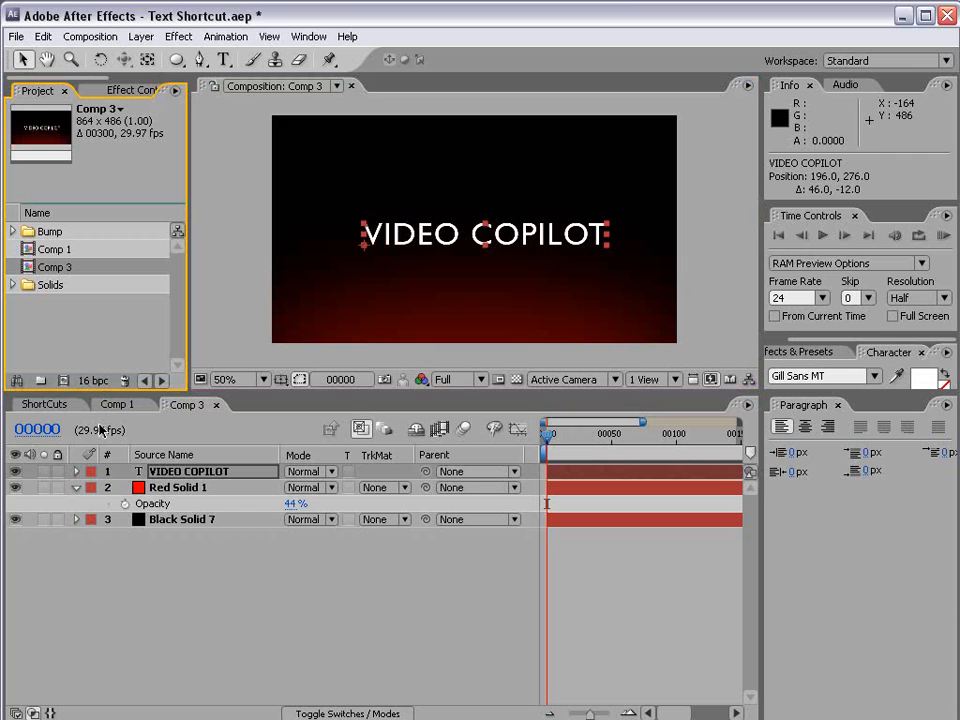
left_click(88, 381, "alt")
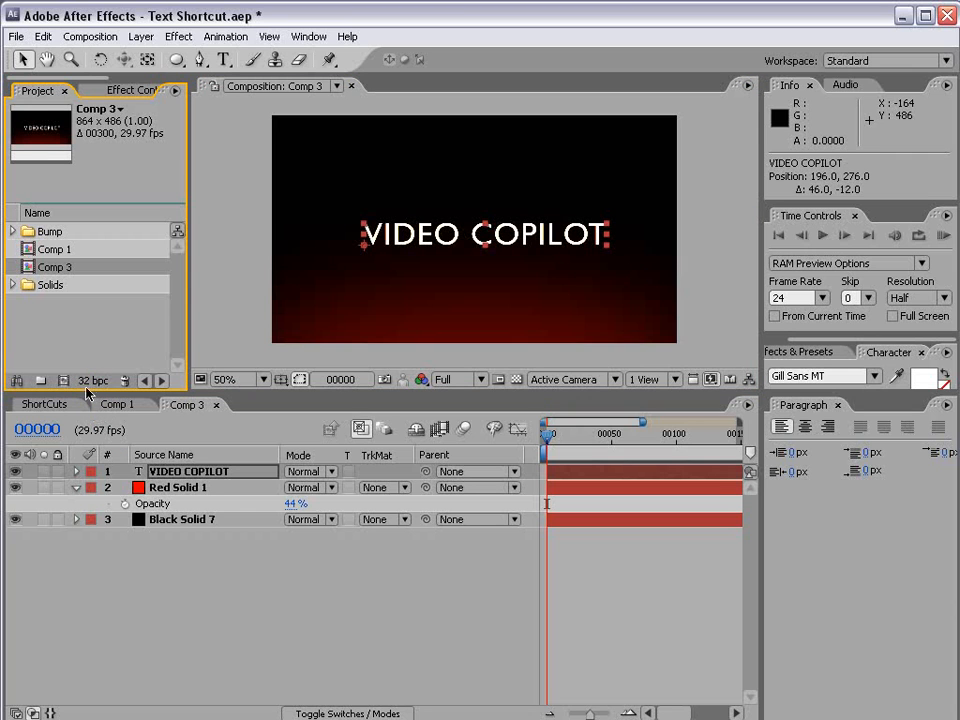
left_click(88, 382, "alt")
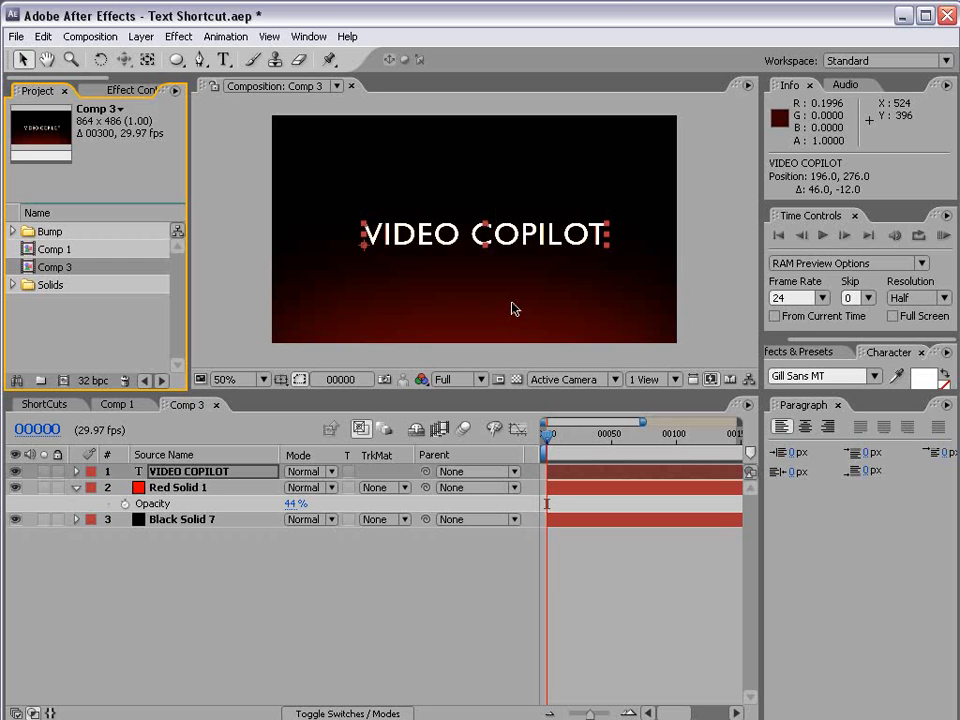
Try several fill colours on the VIDEO COPILOT text, ending on orange FF7344
left_click(364, 249)
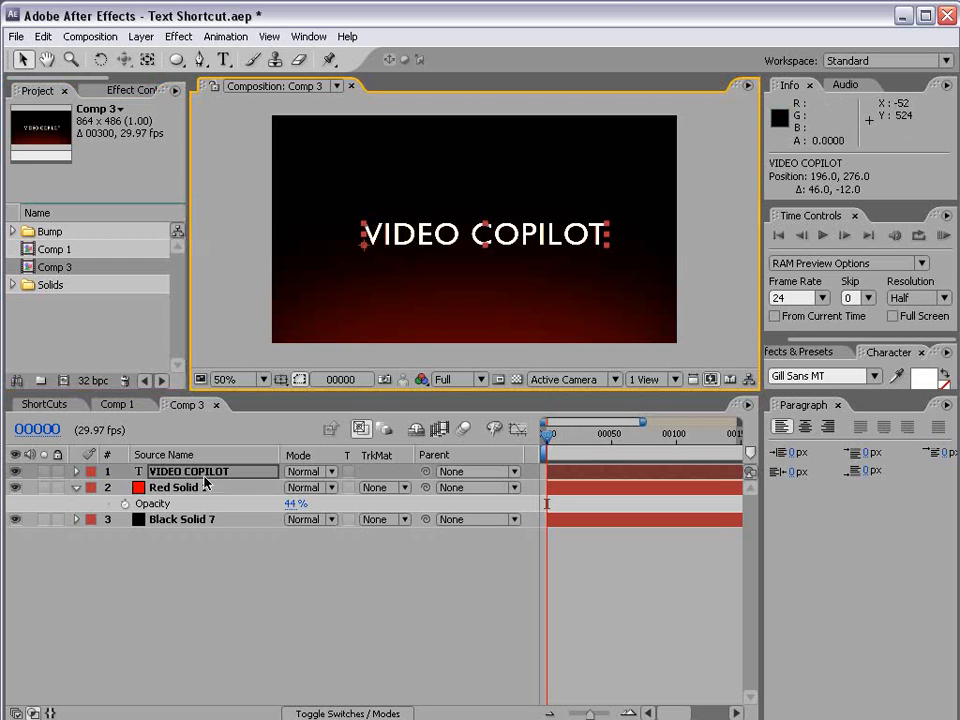
left_click_drag(911, 399, 900, 441)
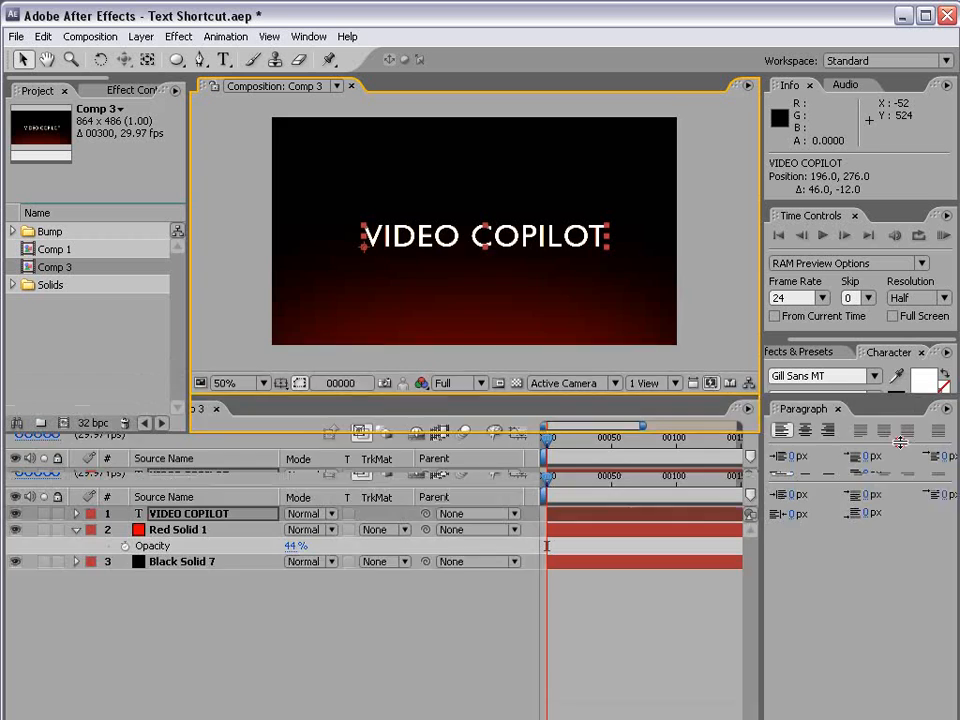
left_click(922, 380)
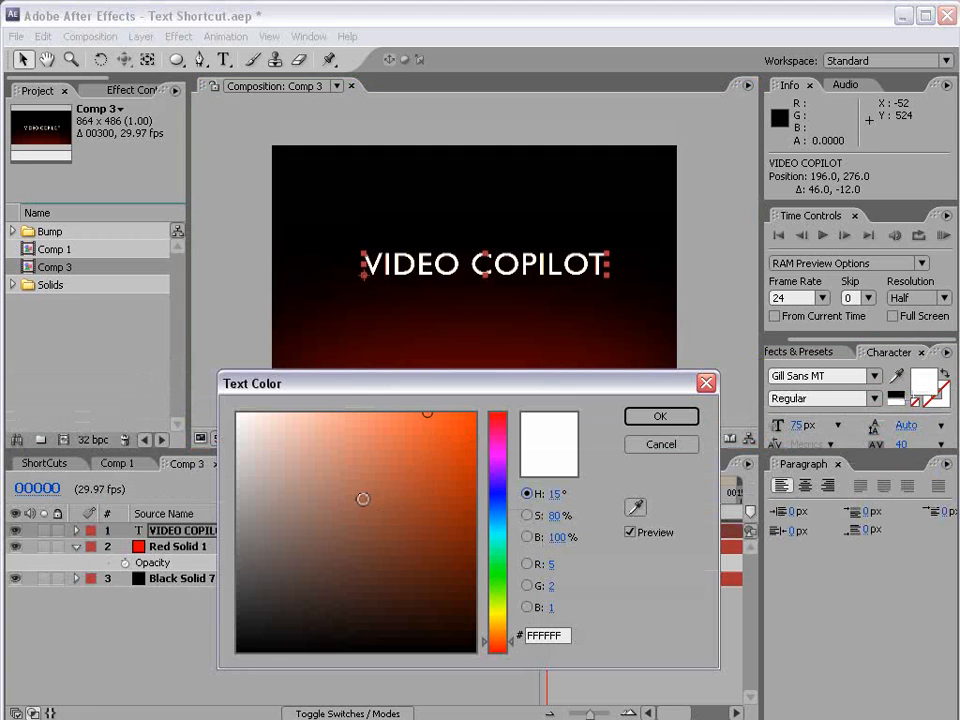
mouse_move(363, 498)
left_mouse_down()
mouse_move(279, 448)
mouse_move(253, 414)
mouse_move(493, 388)
left_mouse_up()
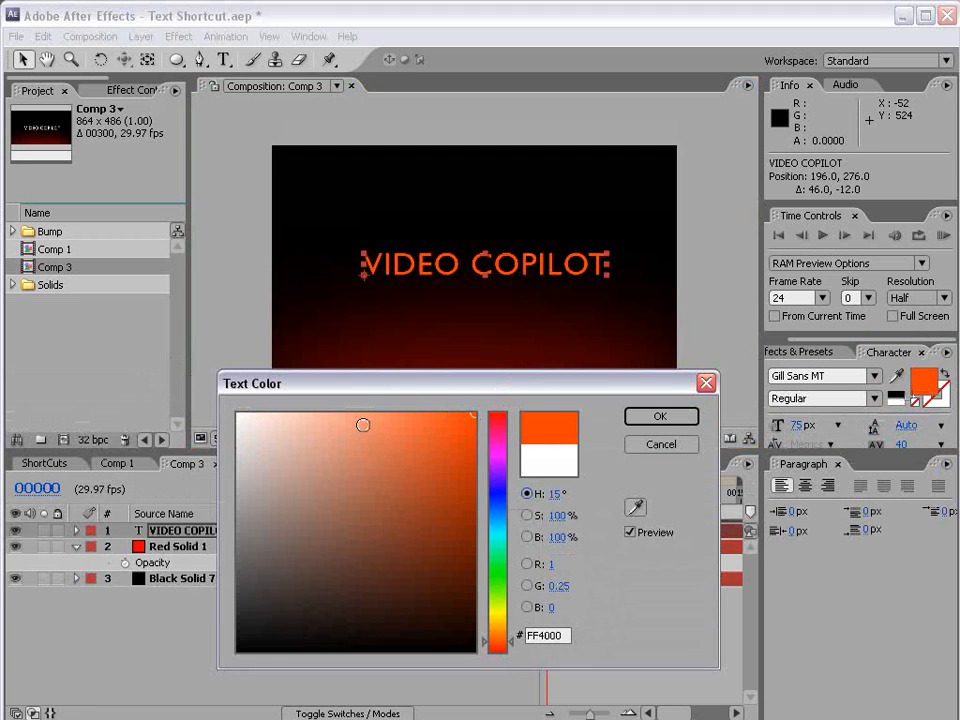
left_click_drag(411, 383, 396, 323)
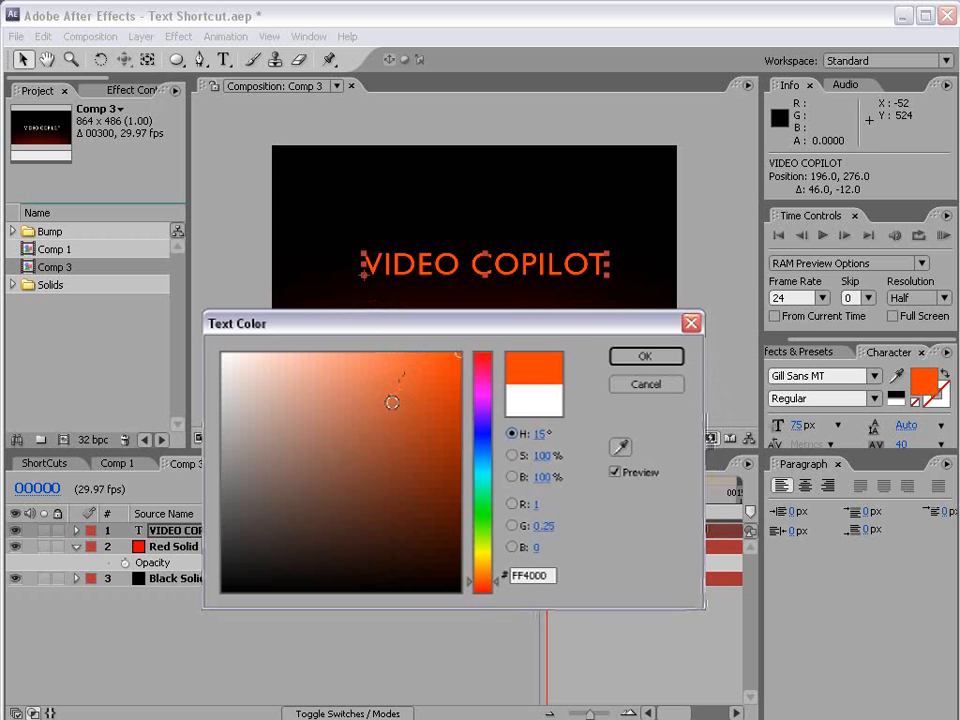
left_click_drag(375, 432, 390, 333)
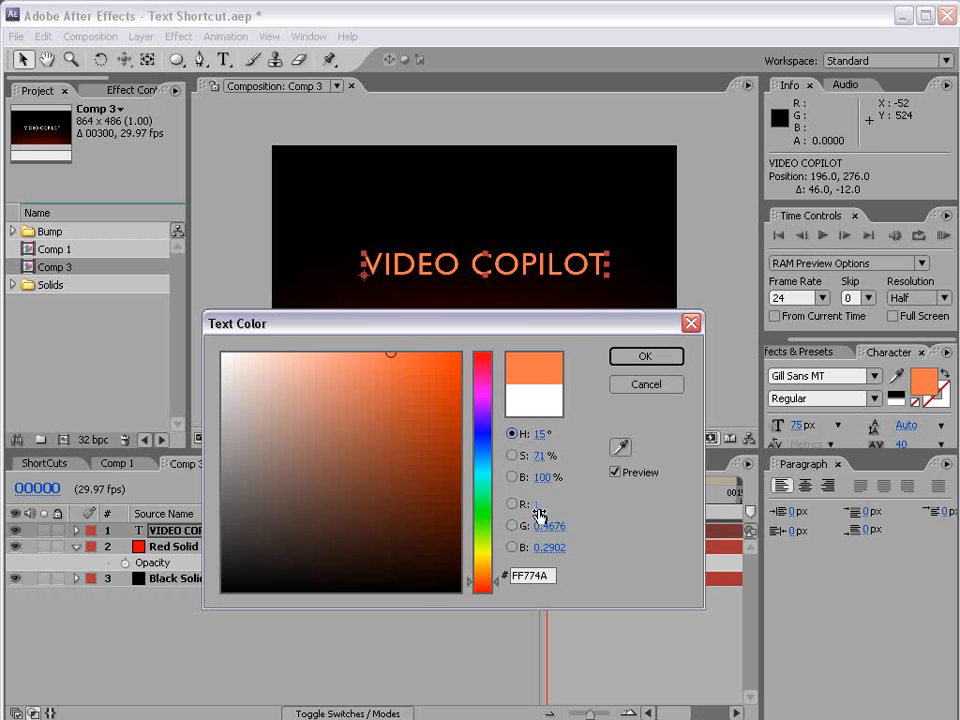
left_click_drag(368, 467, 216, 346)
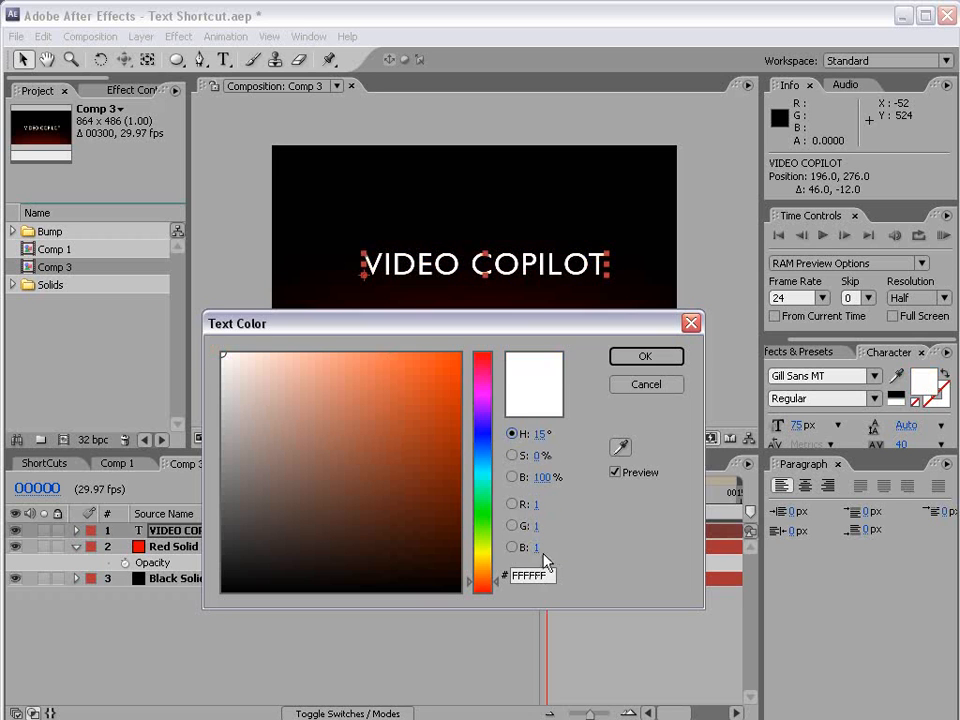
left_click_drag(397, 354, 401, 443)
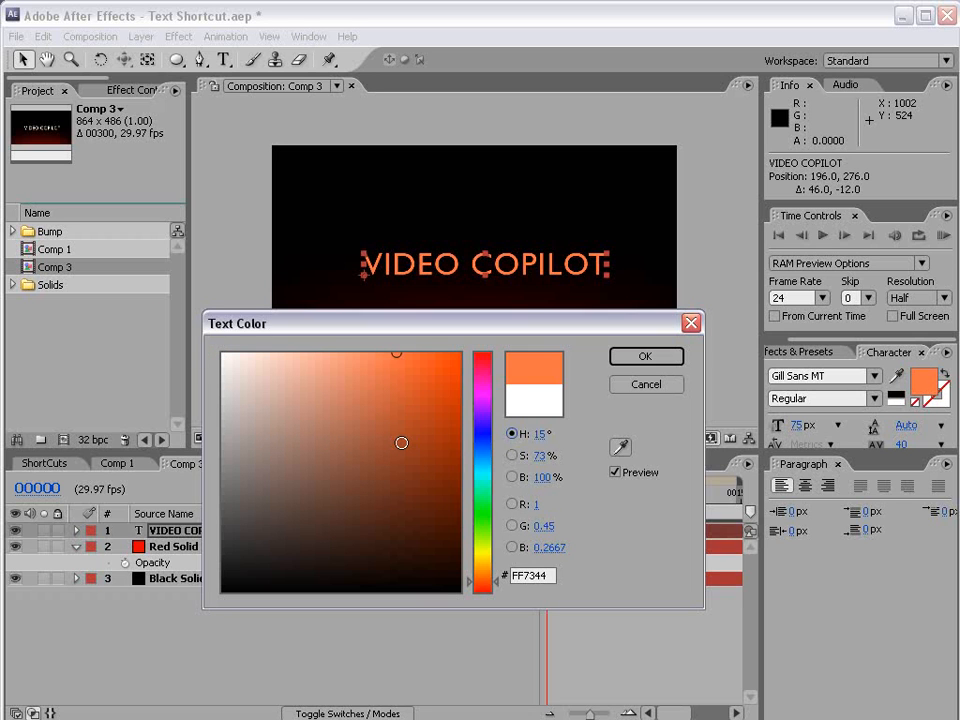
Set the text's fill colour to overbright values of R 5, G 2 and B 1
left_click(536, 504)
type("5")
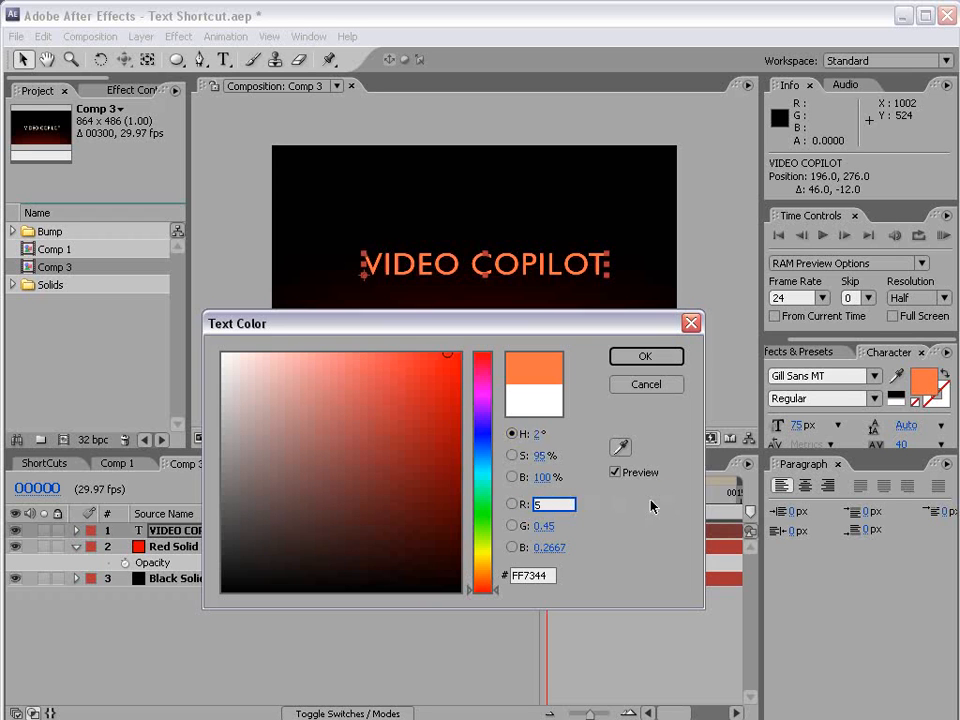
left_click(544, 526)
type("2")
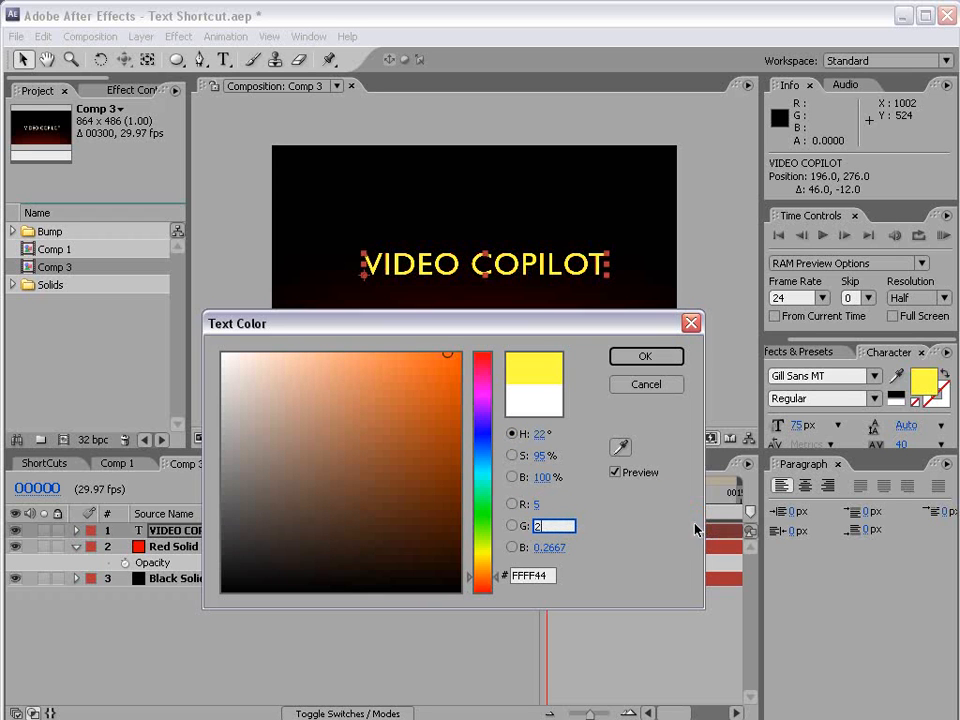
left_click(540, 546)
type("1")
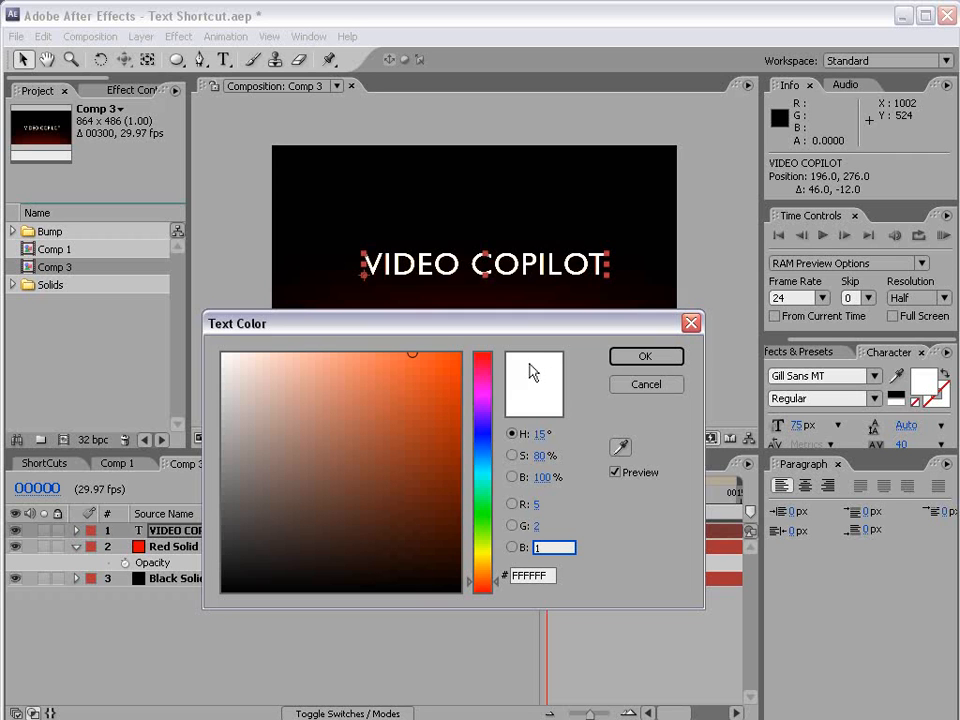
left_click(643, 357)
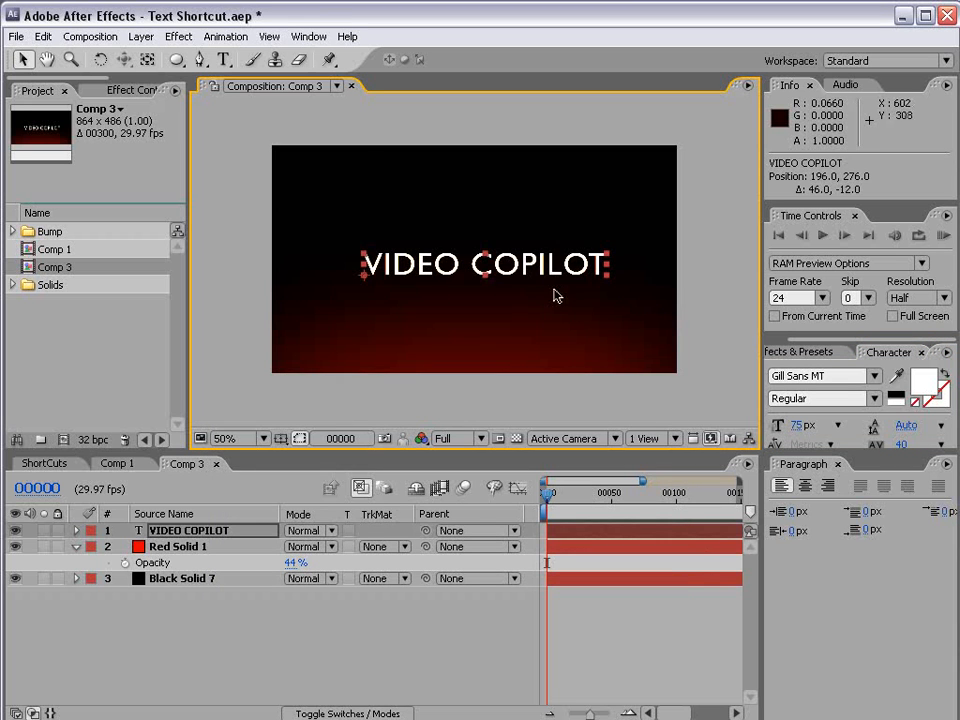
Try a Fast Blur with blurriness 12 on the VIDEO COPILOT text and delete the effect
left_click(178, 36)
mouse_move(222, 146)
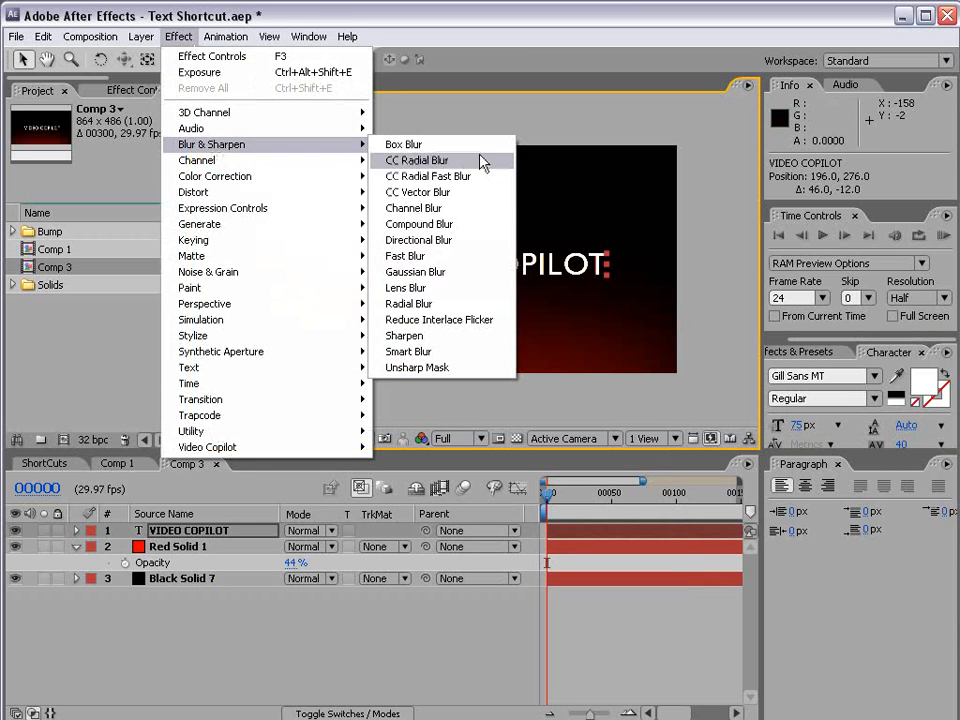
left_click(437, 255)
mouse_move(96, 156)
left_mouse_down()
mouse_move(114, 153)
mouse_move(97, 154)
mouse_move(105, 155)
left_mouse_up()
scroll(498, 245, "up", 1)
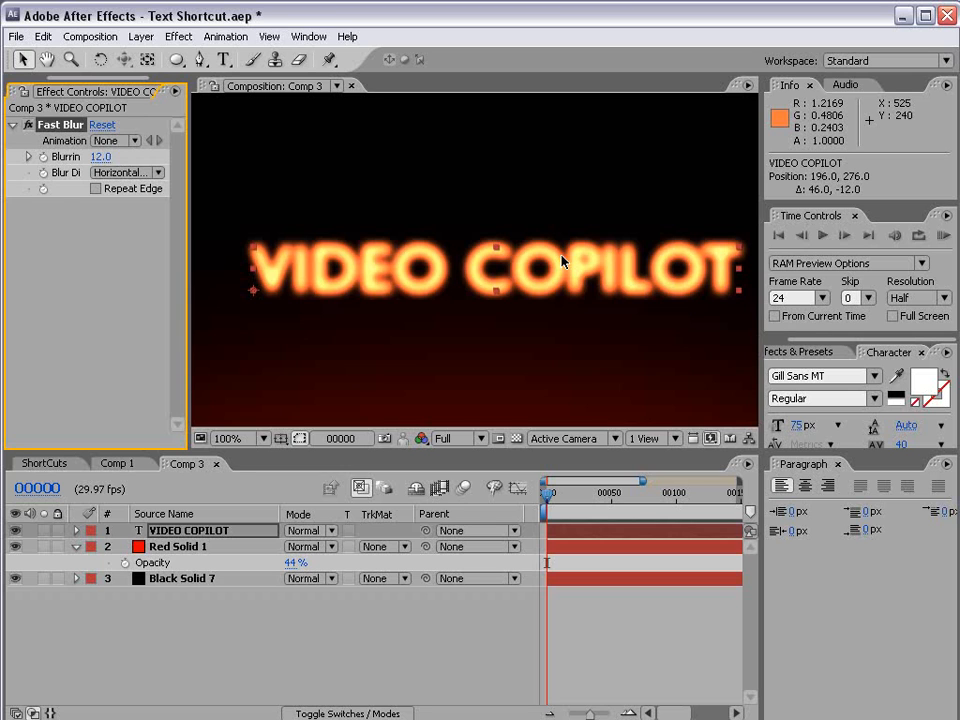
key("Delete")
scroll(499, 364, "down", 1)
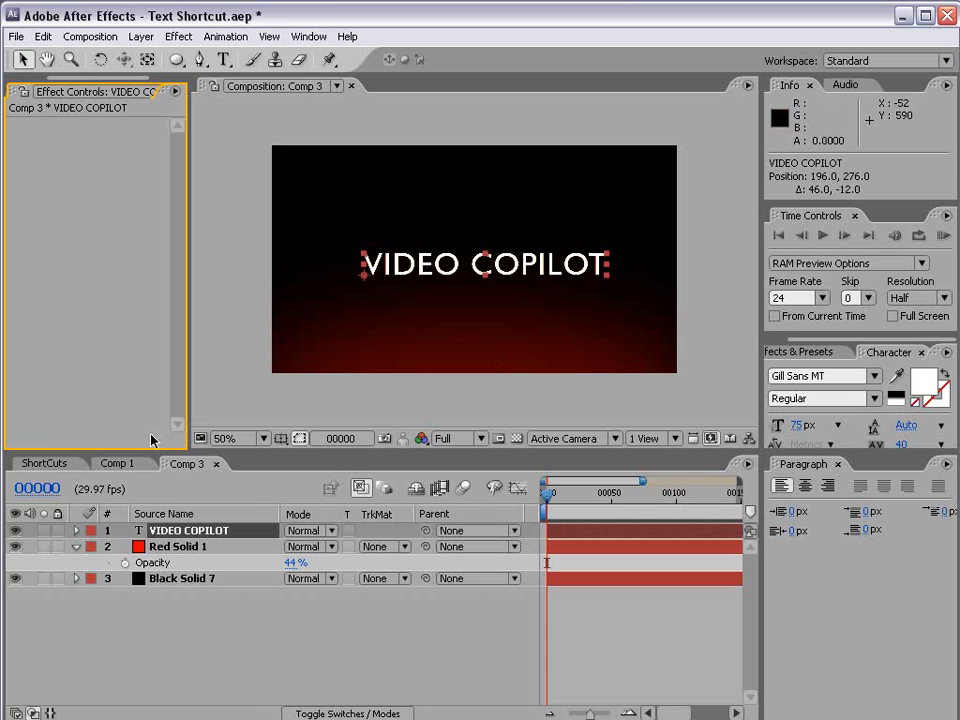
Enable per-character 3D for the VIDEO COPILOT text layer
left_click(77, 531)
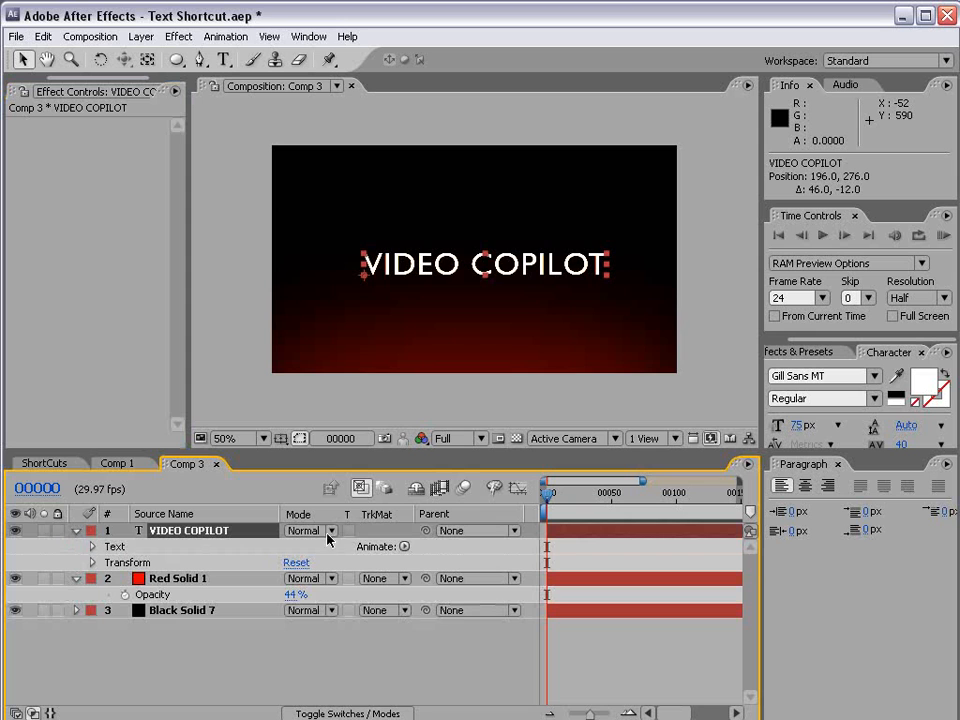
left_click(404, 547)
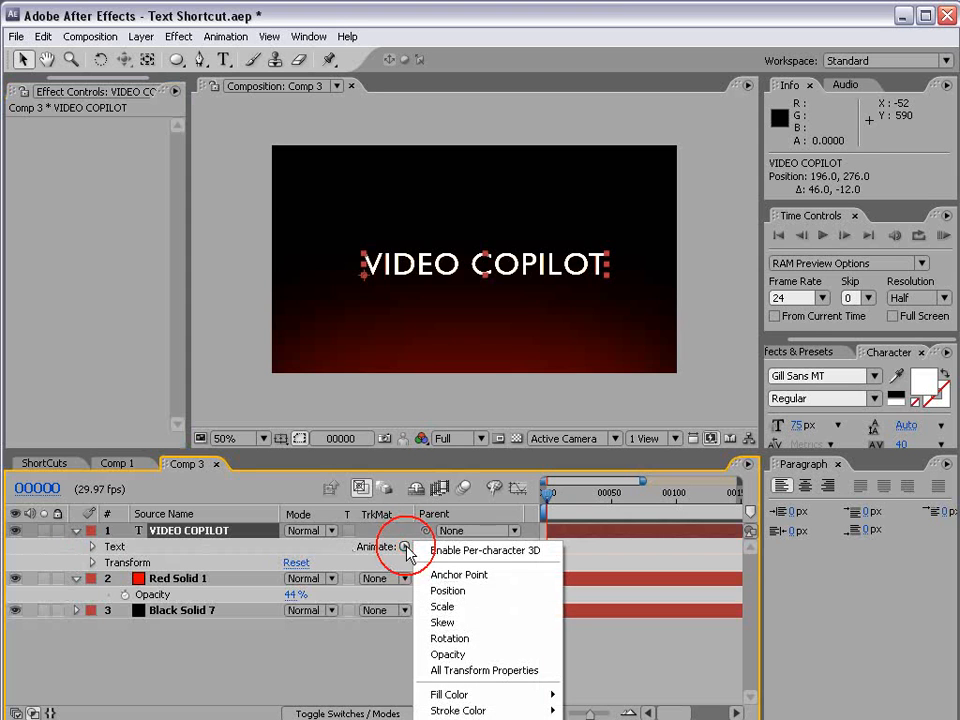
left_click(501, 553)
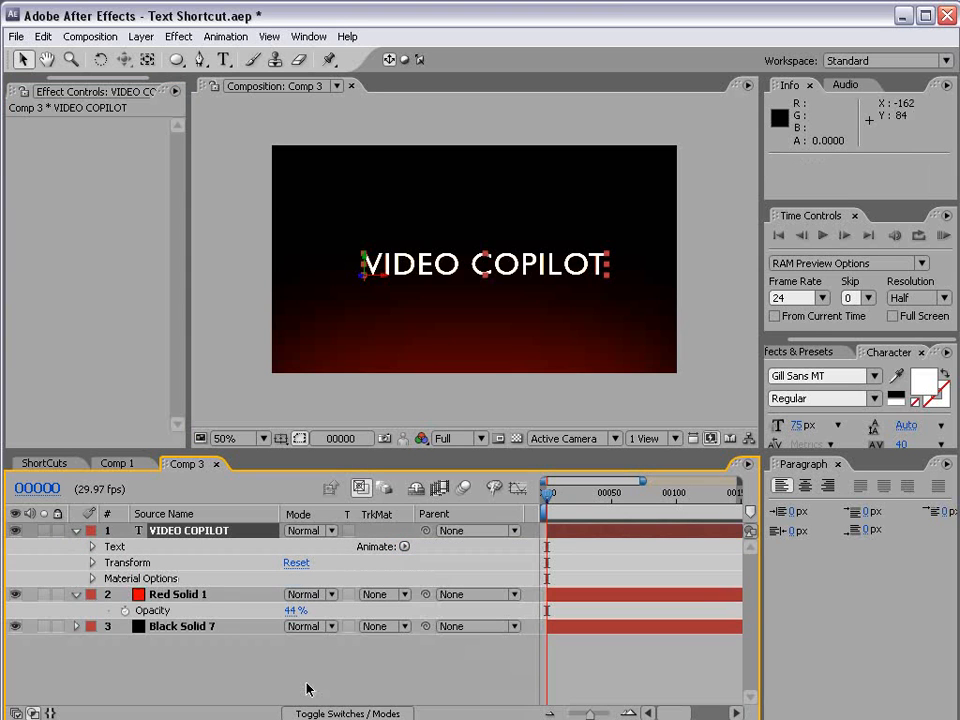
Add a Position animator to the VIDEO COPILOT text and include the Rotation property in it
left_click(404, 547)
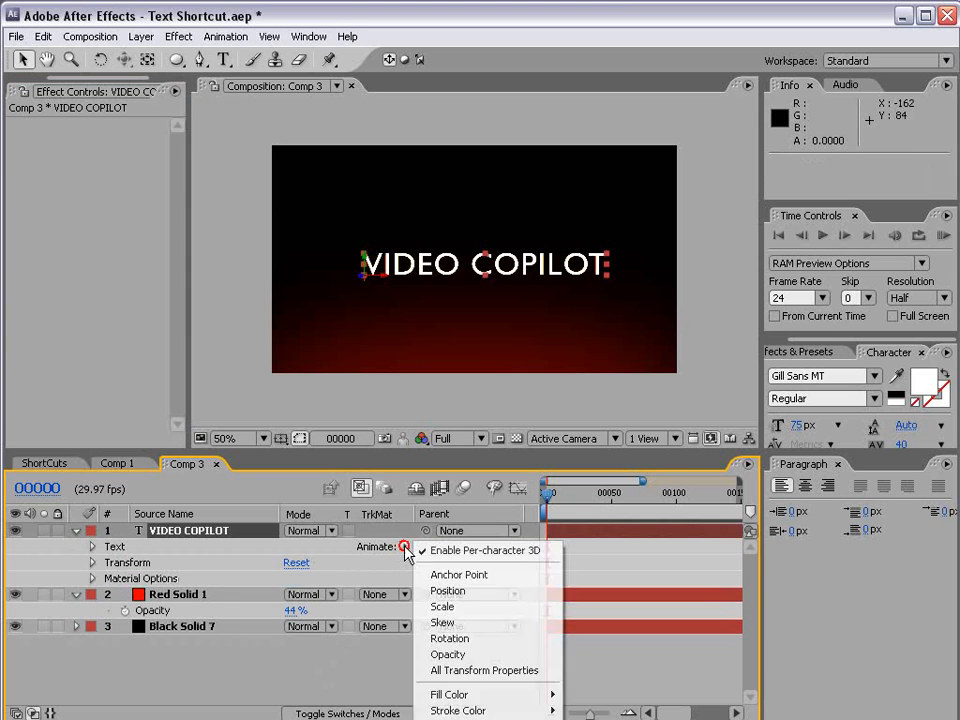
left_click(451, 587)
left_click(404, 610)
mouse_move(440, 613)
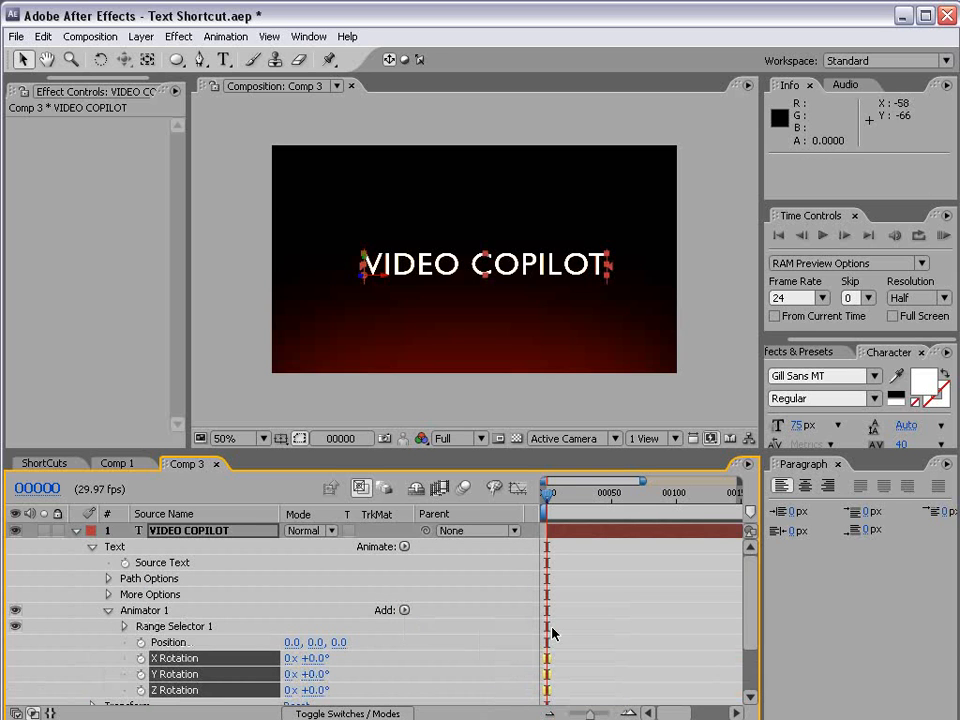
Create a new camera with the 20mm preset and deselect the layers
left_click(141, 36)
mouse_move(150, 57)
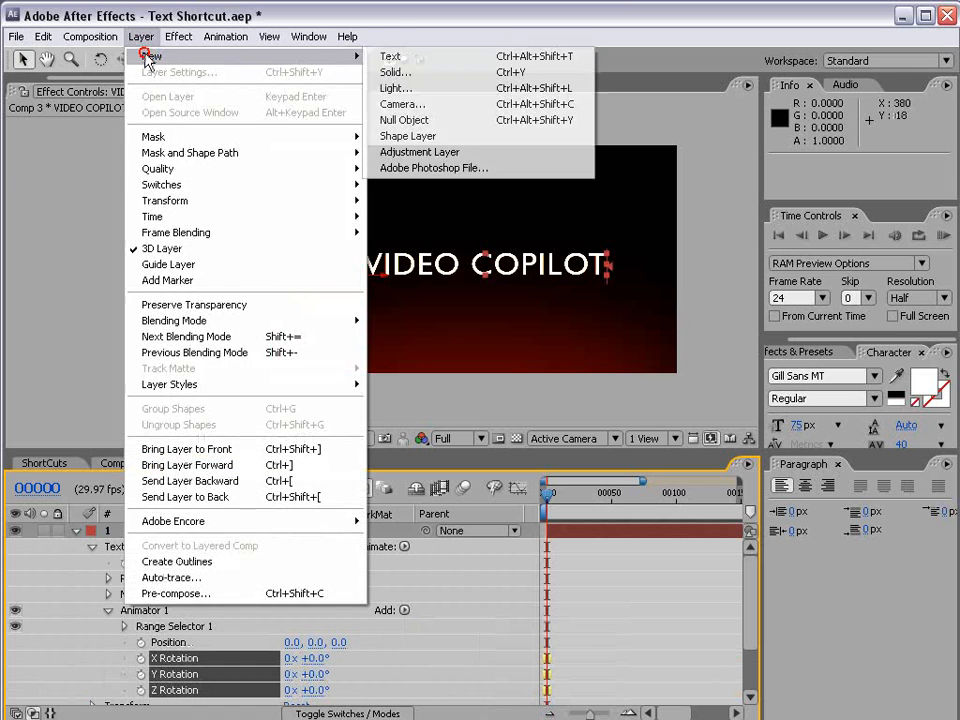
left_click(446, 104)
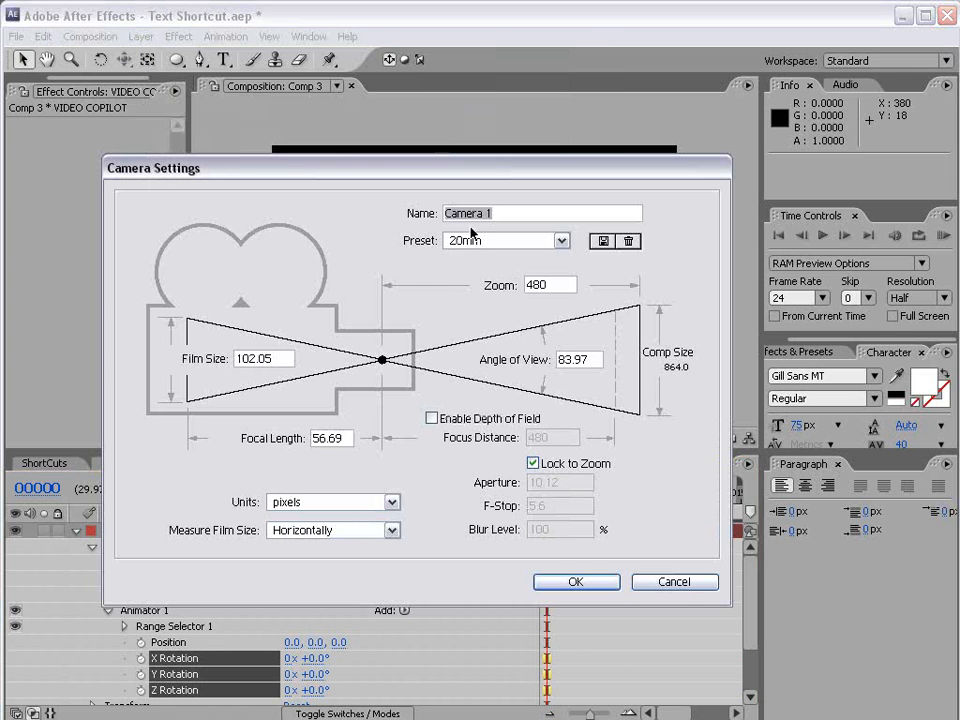
left_click(503, 240)
left_click(486, 294)
left_click(575, 581)
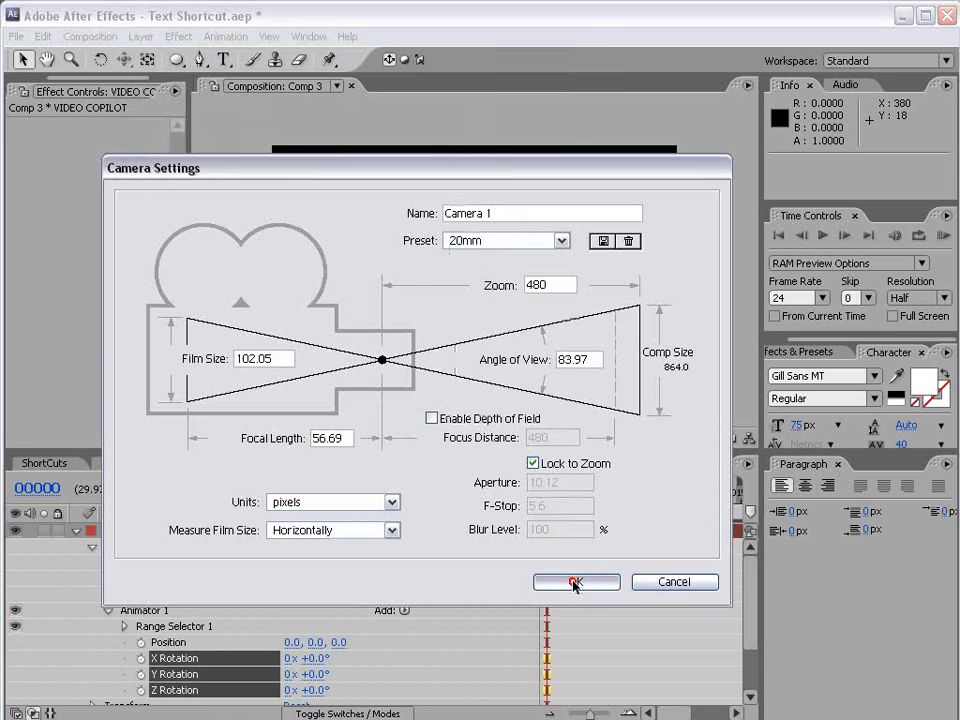
left_click(573, 666)
Set the text animator's Position to -536 along Z to bring the letters toward the camera
key("space")
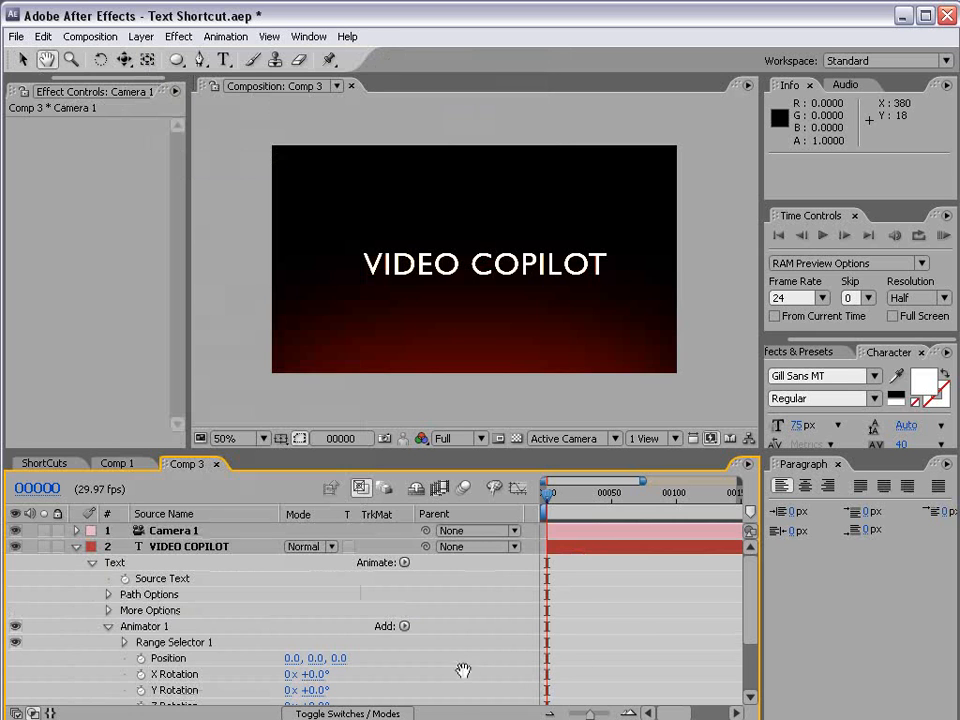
left_click_drag(463, 671, 471, 606)
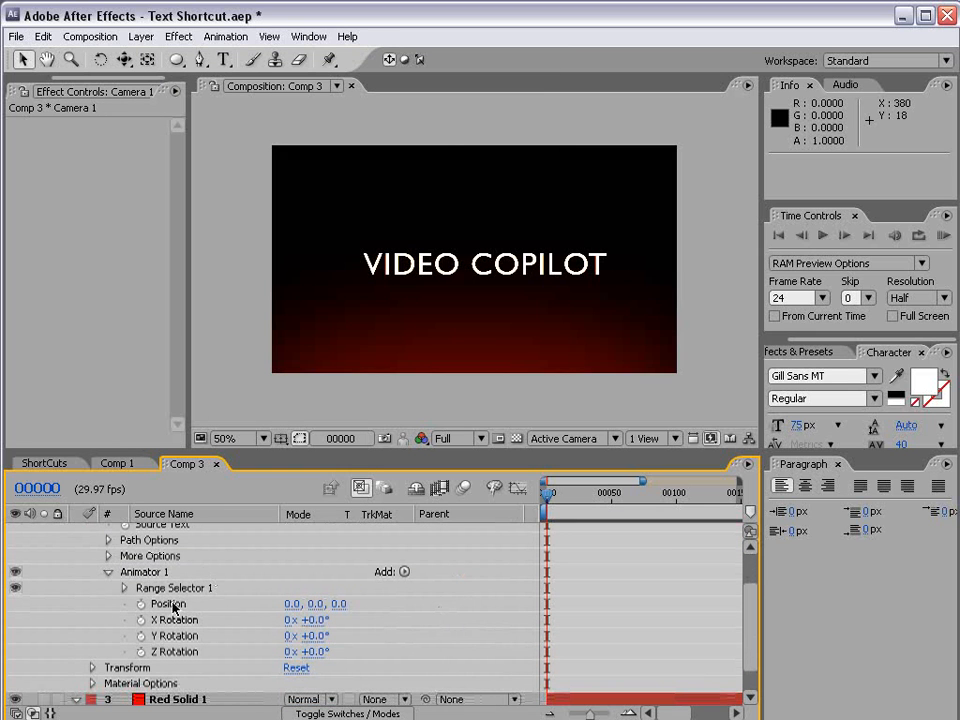
left_click_drag(340, 610, 44, 613)
mouse_move(342, 614)
left_mouse_down()
mouse_move(336, 603)
mouse_move(420, 604)
mouse_move(342, 604)
left_mouse_up()
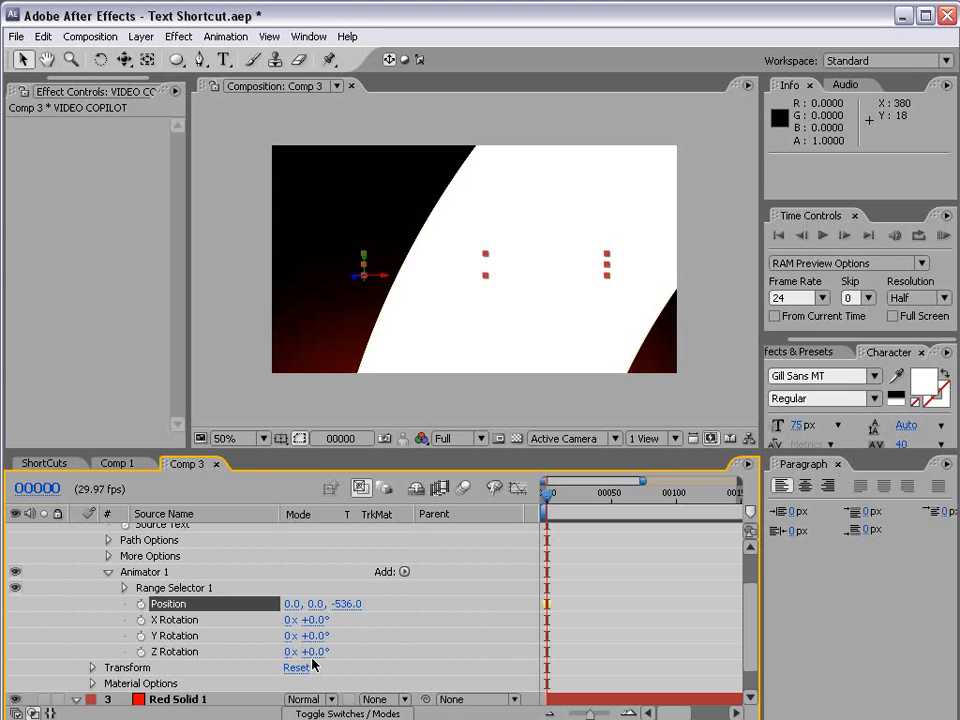
Undo the trial rotation changes and set the text animator's X Rotation to 90°
mouse_move(318, 656)
left_mouse_down()
mouse_move(300, 656)
mouse_move(322, 656)
left_mouse_up()
key("ctrl+z")
key("ctrl+z")
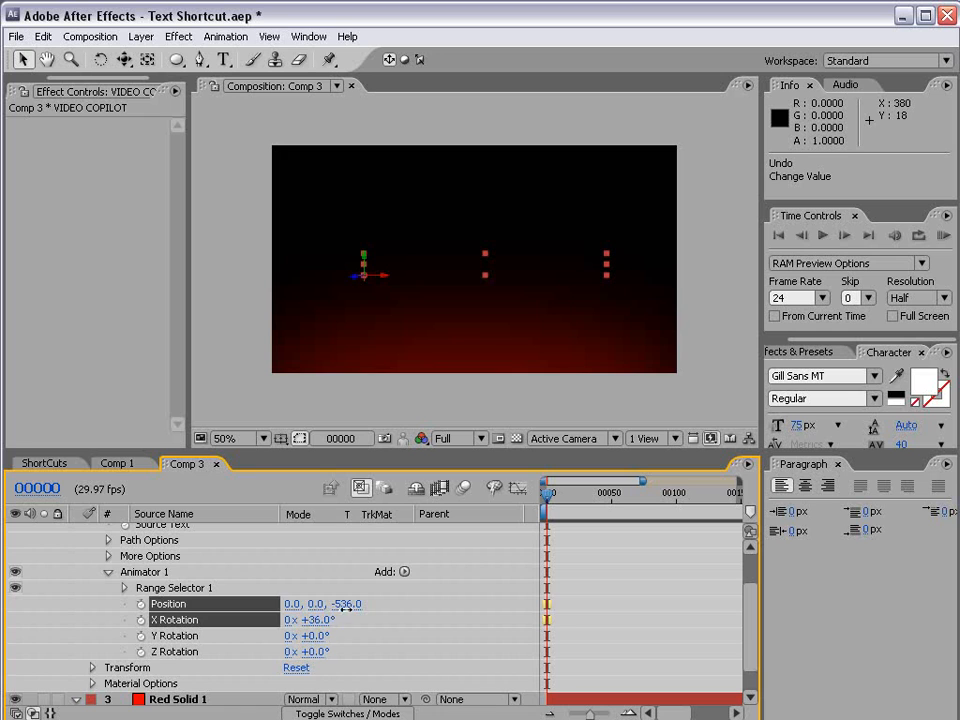
left_click(318, 620)
key("Return")
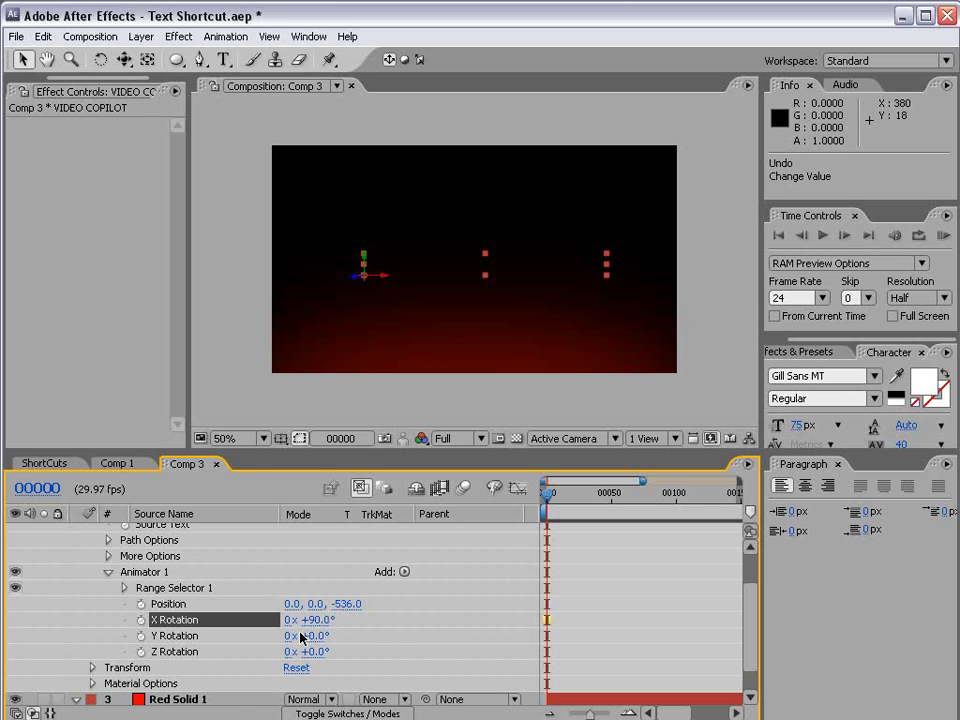
Set the Shape of the text animator's Range Selector 1 to Ramp Up in its Advanced settings
left_click(125, 589)
scroll(160, 630, "down", 1)
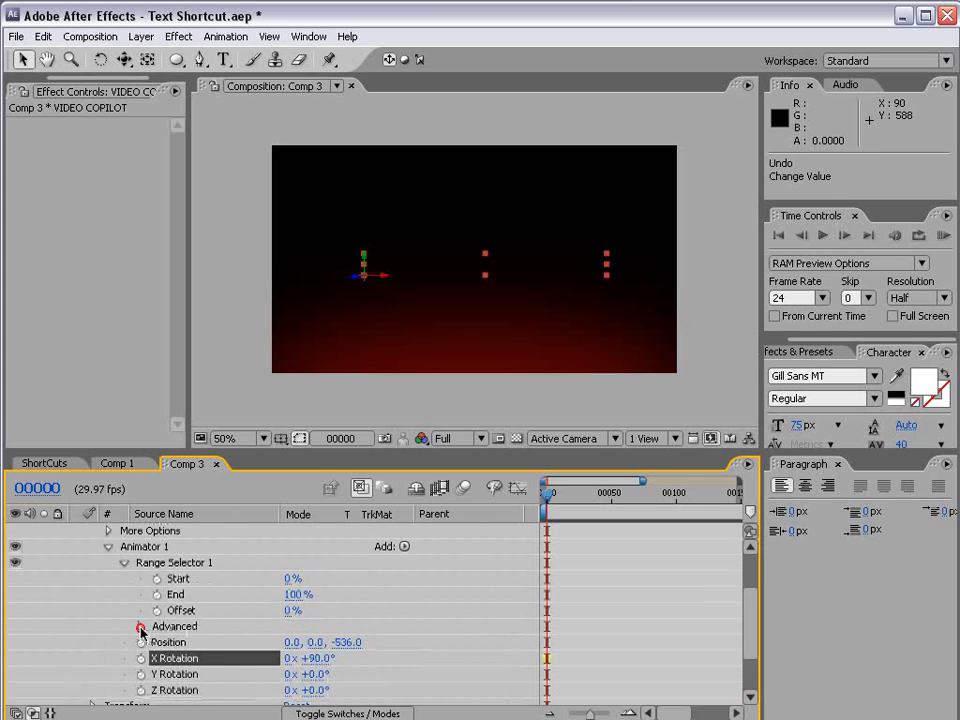
left_click(140, 630)
scroll(236, 626, "up", 1)
left_click(352, 617)
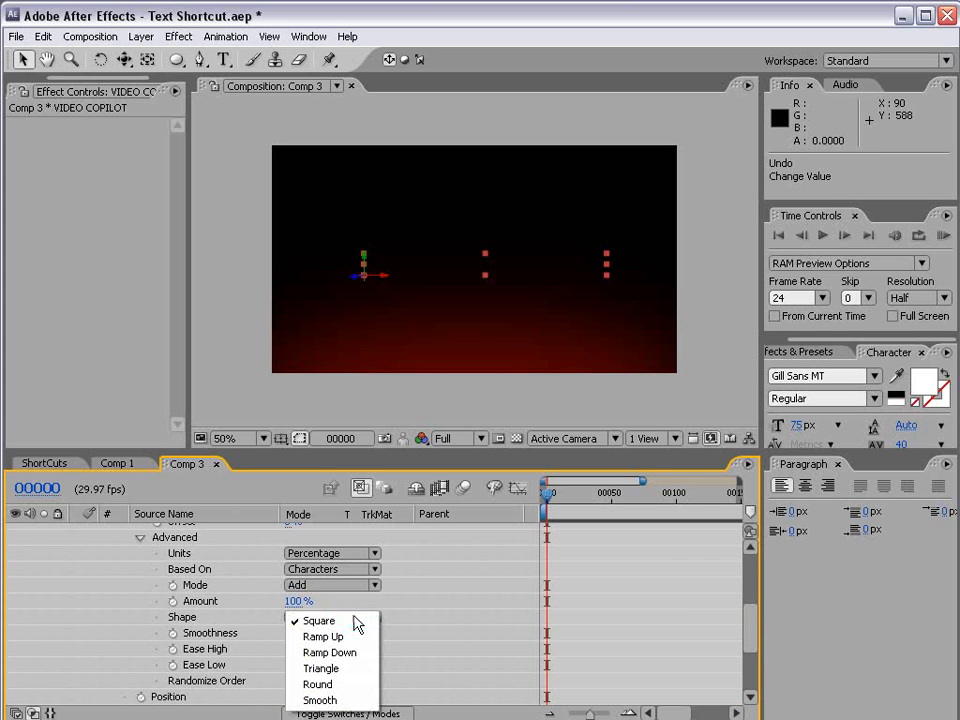
left_click(355, 636)
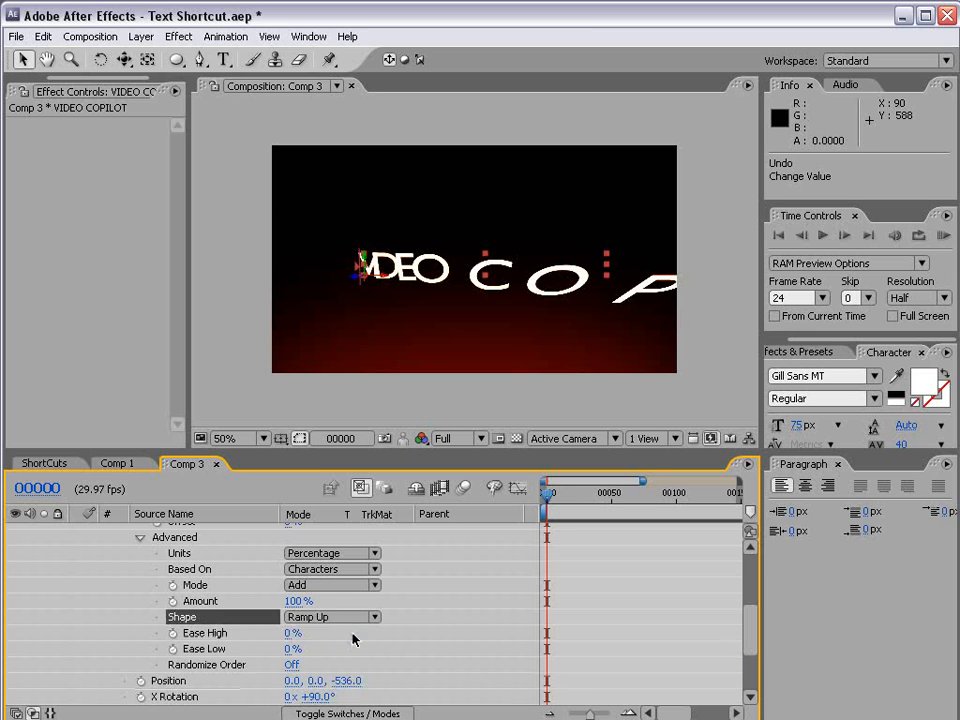
Keyframe the range selector's Offset from -100% at frame 0 to 100% at frame 33
scroll(264, 650, "up", 3)
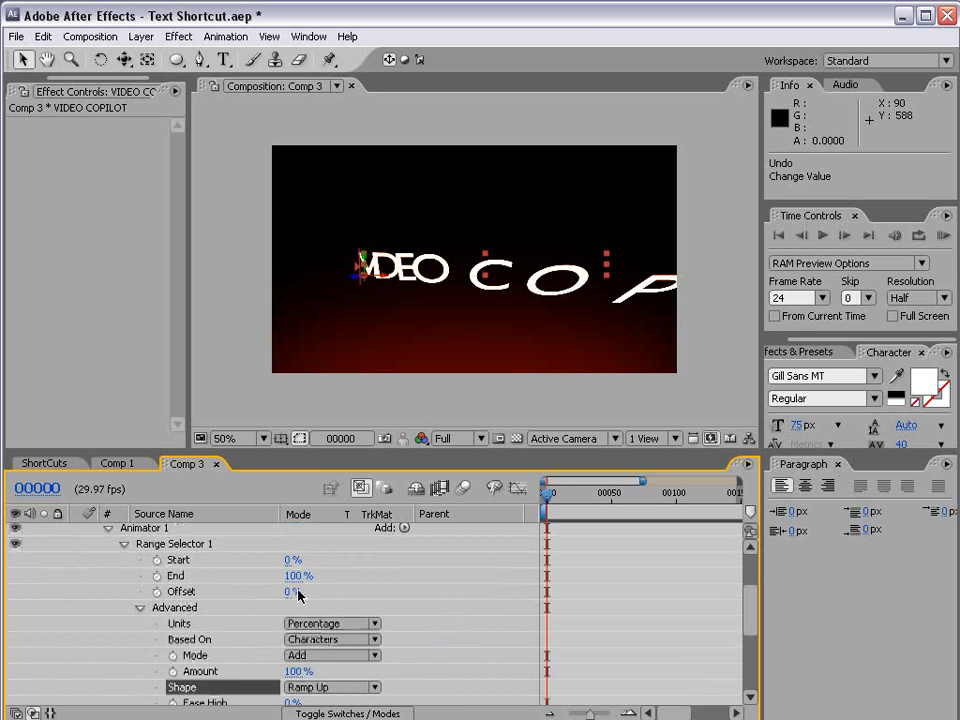
mouse_move(286, 595)
left_mouse_down()
mouse_move(186, 594)
mouse_move(429, 607)
mouse_move(285, 606)
mouse_move(295, 612)
left_mouse_up()
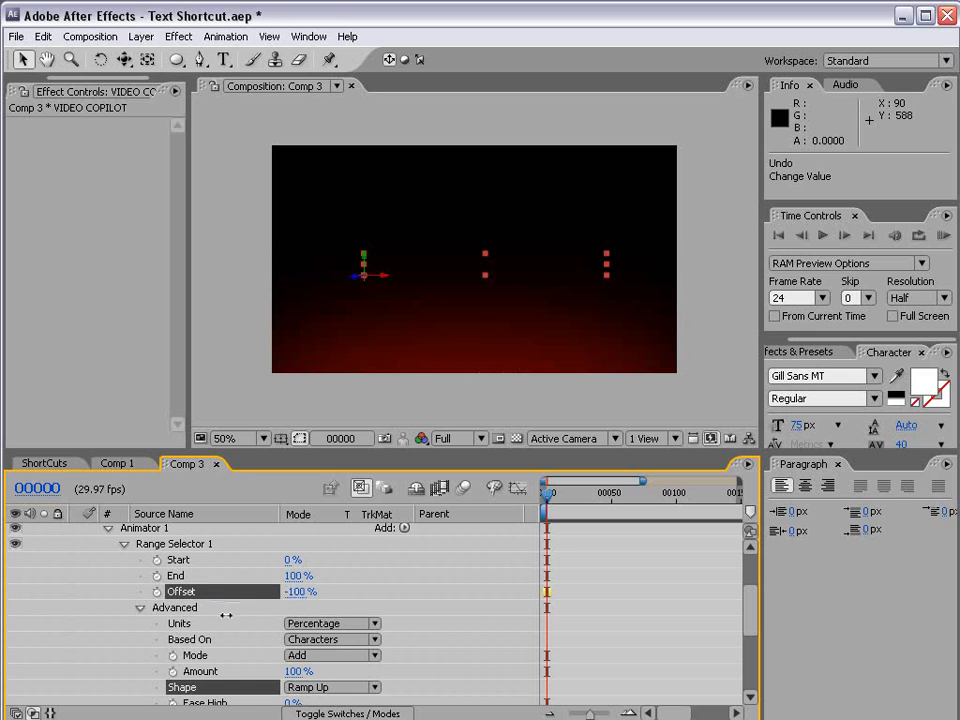
left_click(157, 591)
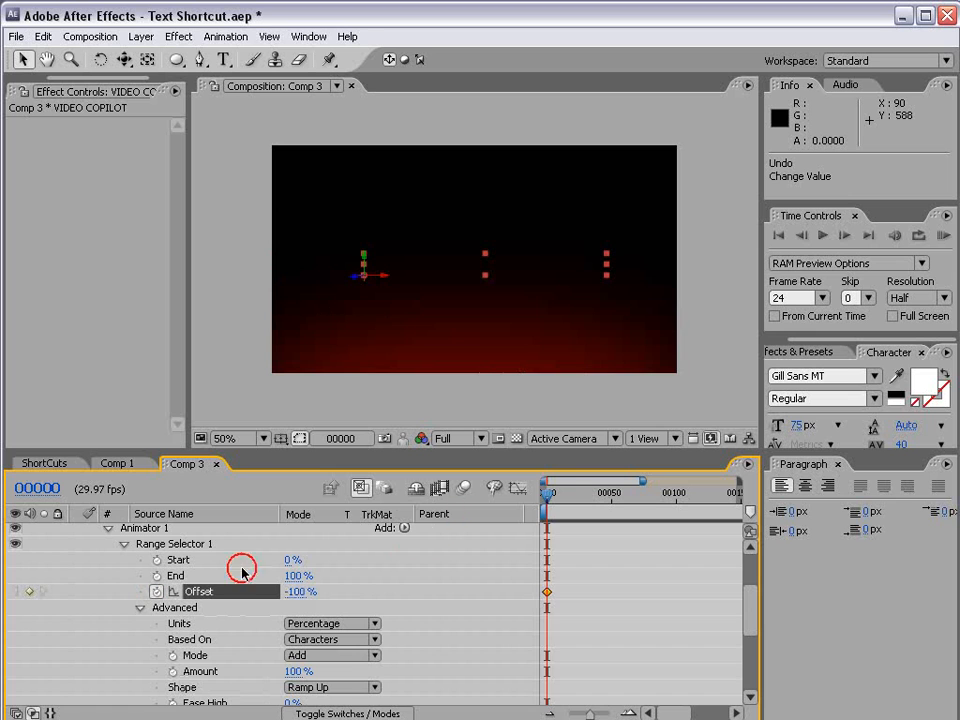
left_click_drag(548, 495, 589, 505)
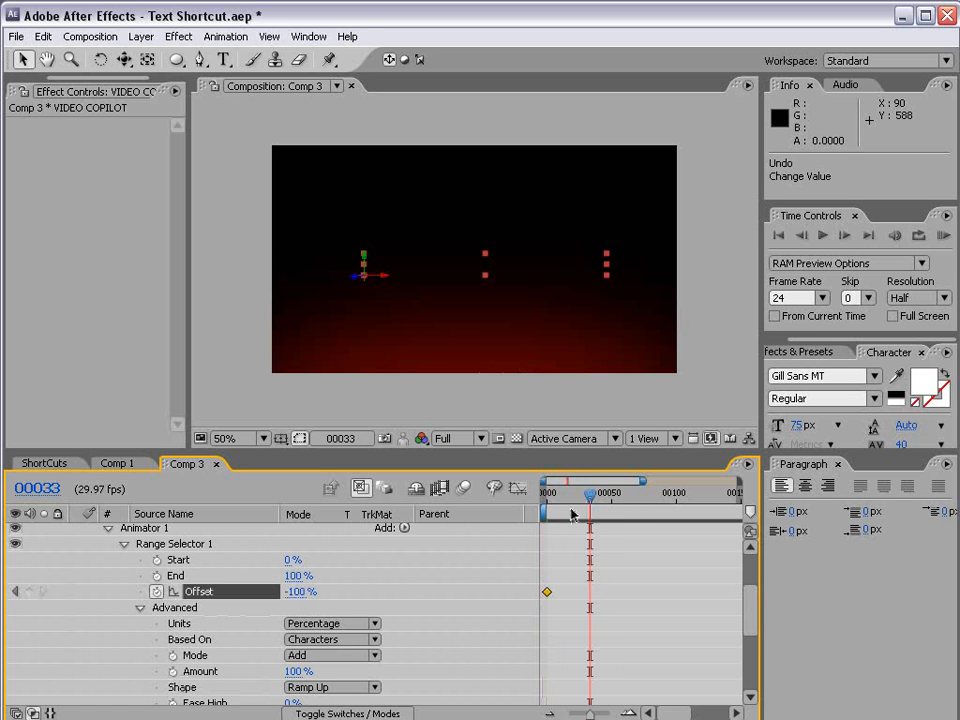
left_click_drag(298, 591, 533, 592)
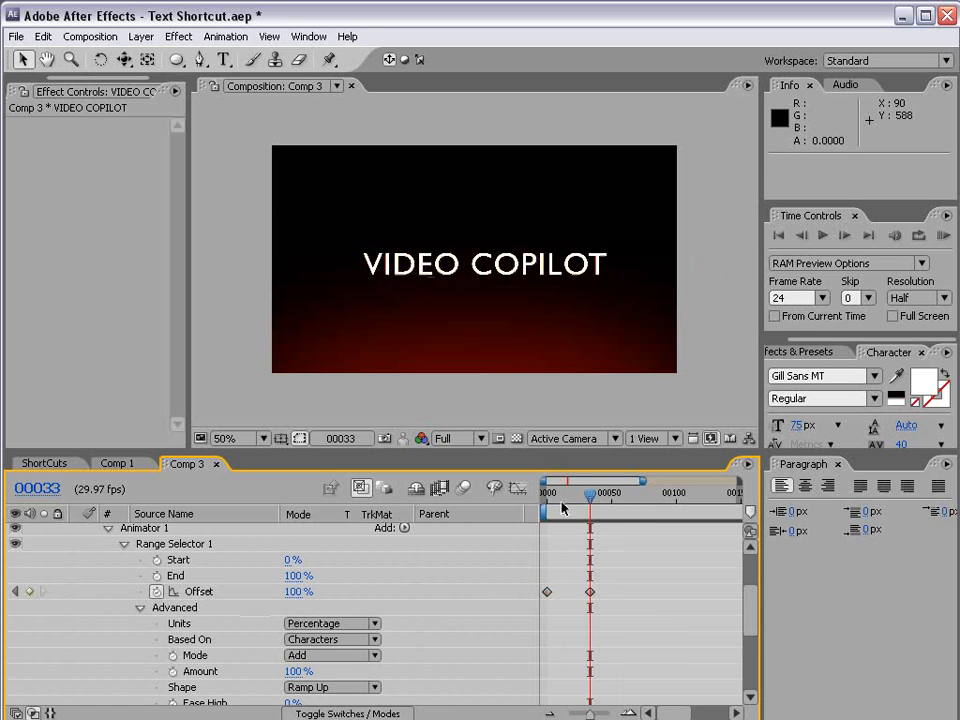
Preview the letters around frame 12 and set the text animator's Y Rotation to -76°
mouse_move(566, 503)
left_mouse_down()
mouse_move(585, 497)
mouse_move(563, 497)
left_mouse_up()
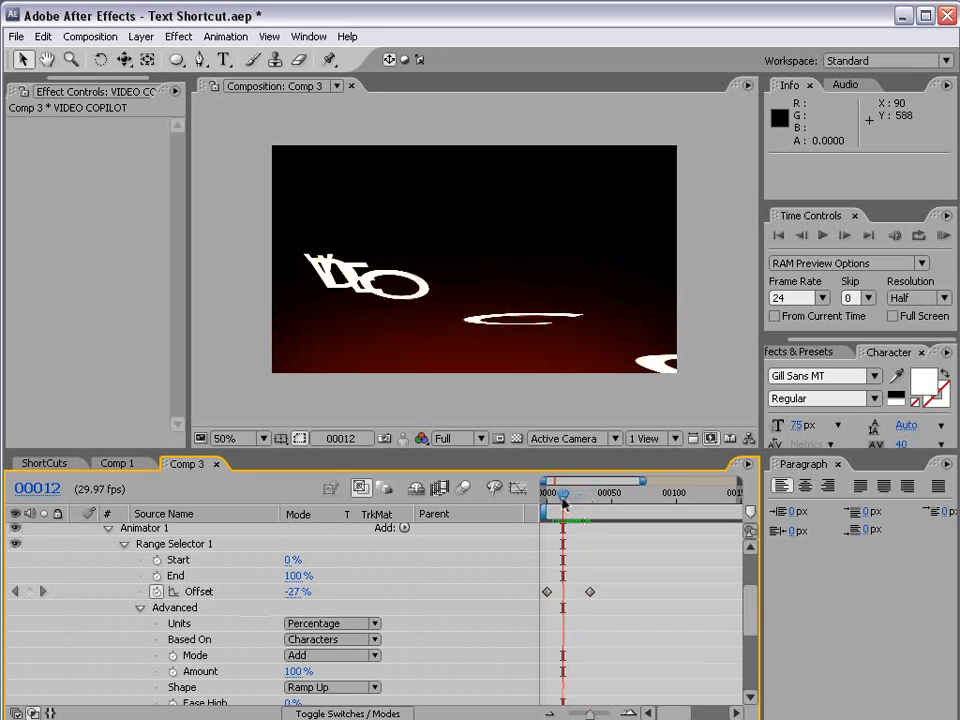
scroll(337, 651, "down", 3)
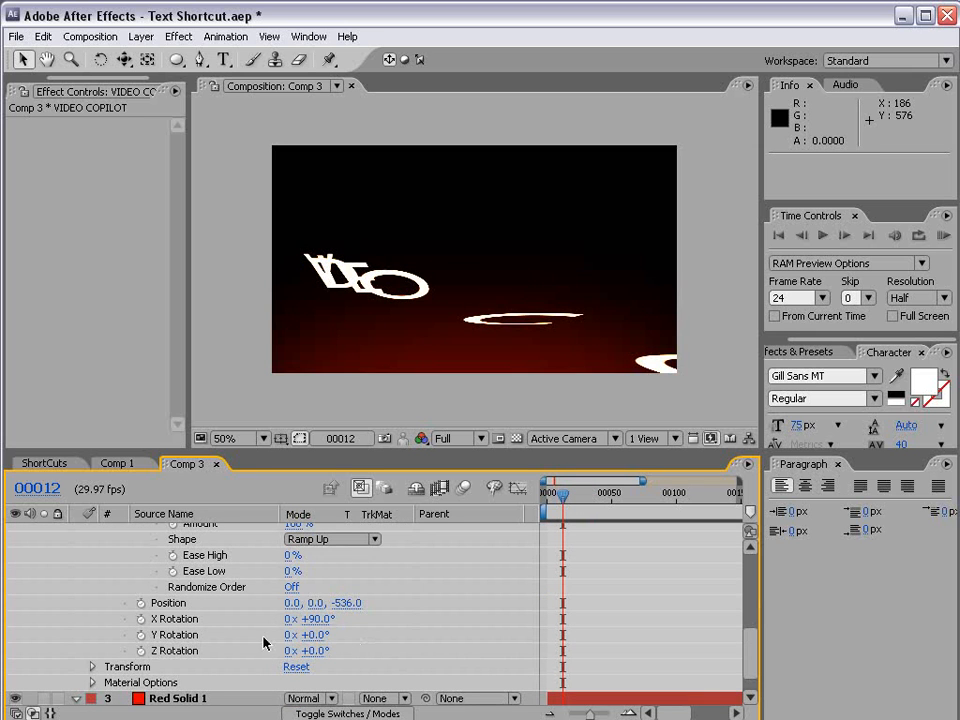
left_click_drag(320, 645, 300, 645)
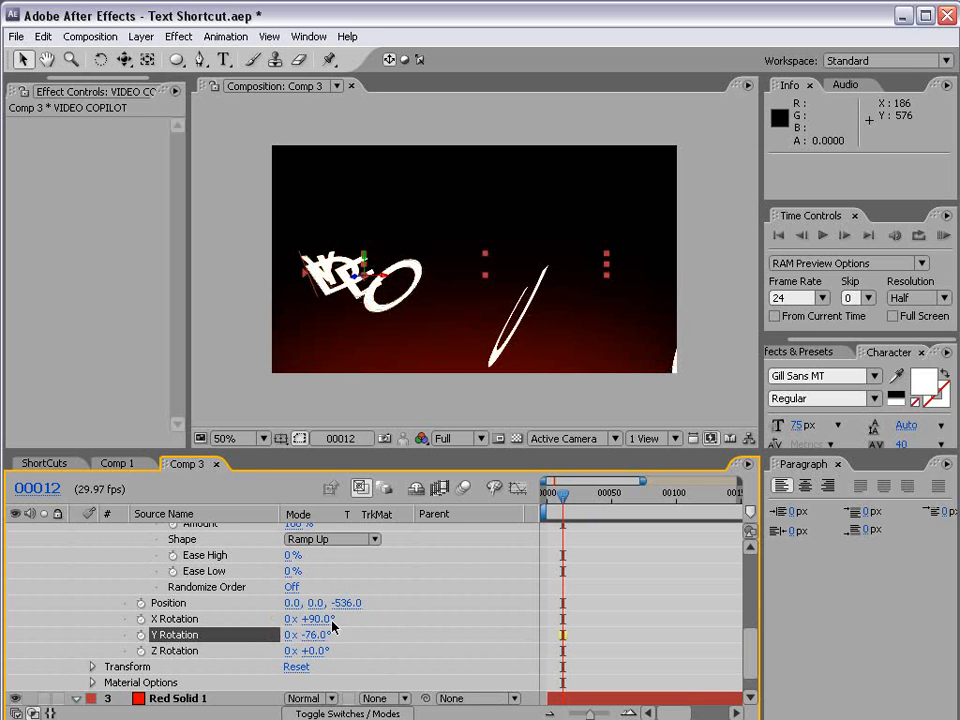
Enable motion blur for the VIDEO COPILOT layer and for the composition, and check the blurred letters around frame 13
scroll(378, 698, "up", 2)
scroll(378, 698, "up", 4)
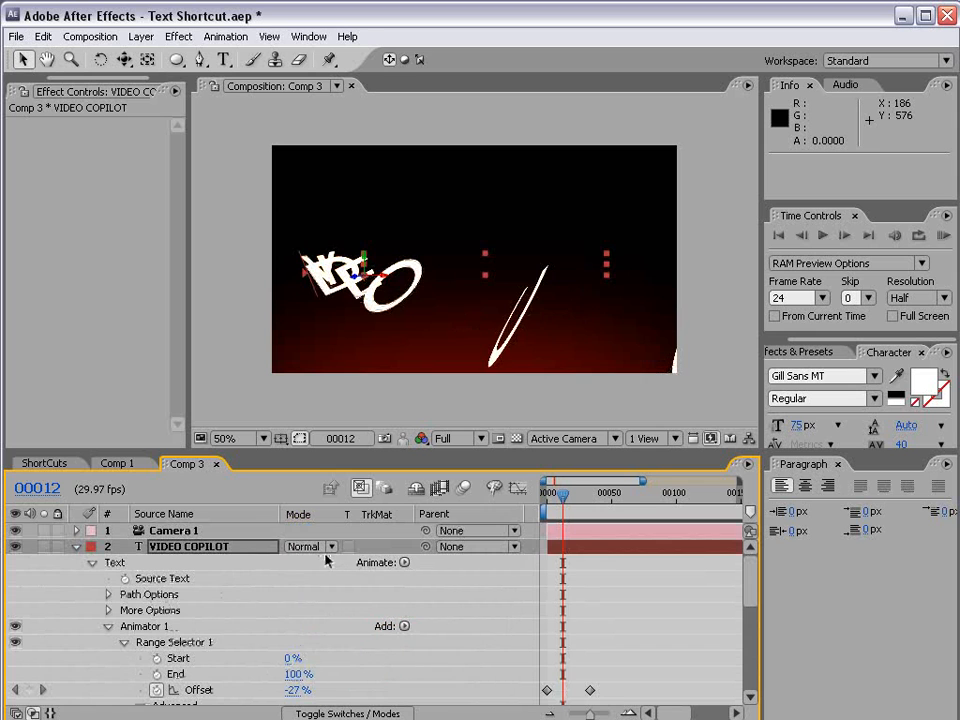
key("F4")
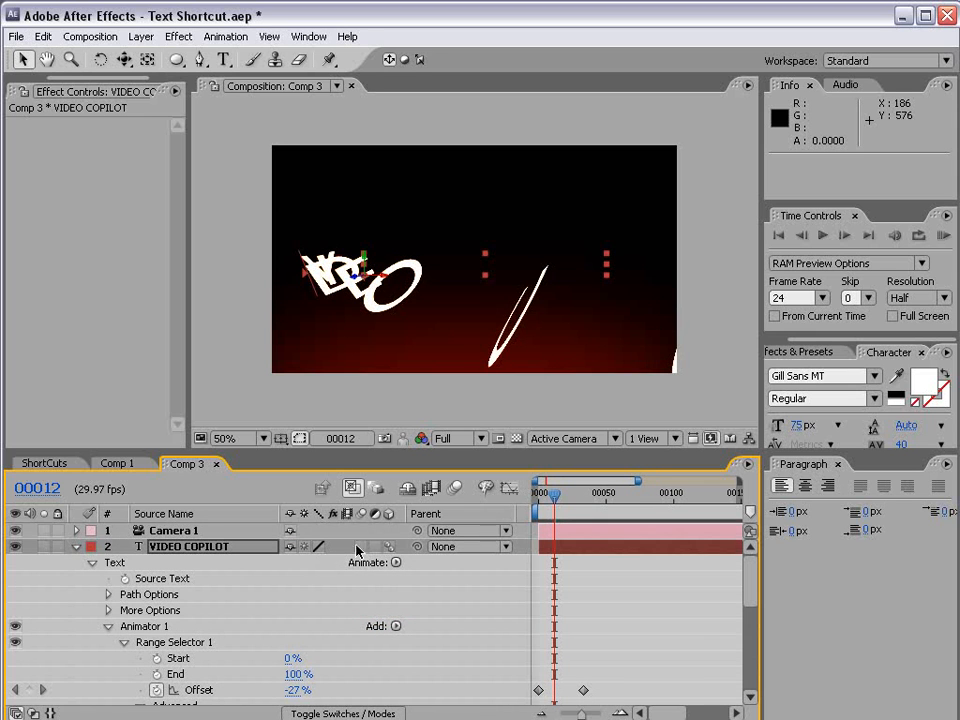
left_click(455, 489)
mouse_move(552, 513)
left_mouse_down()
mouse_move(575, 510)
mouse_move(556, 510)
left_mouse_up()
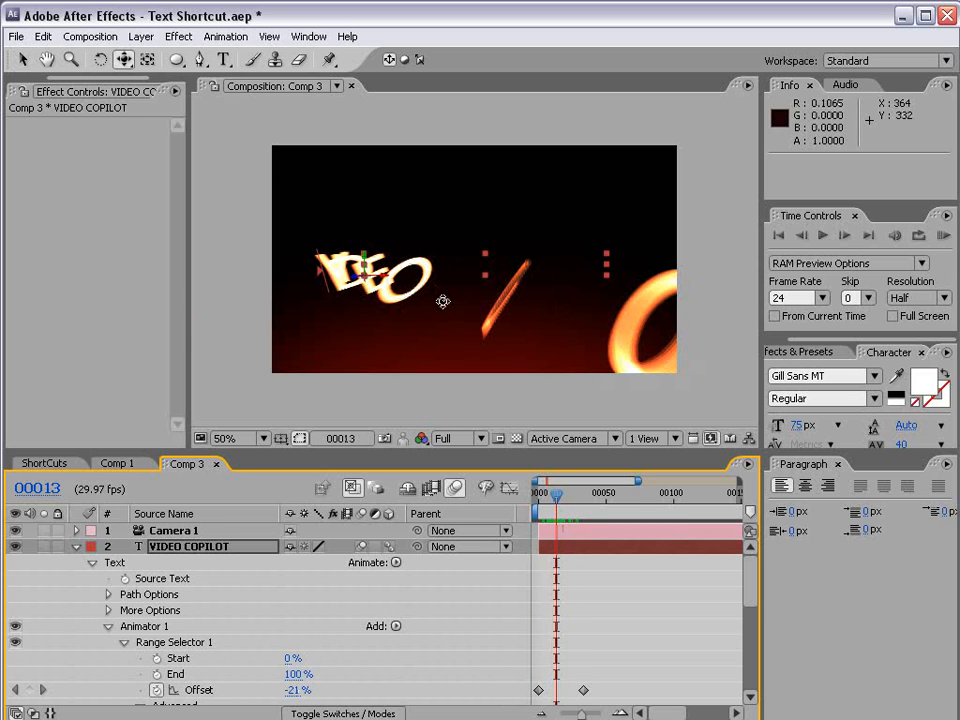
Move the camera closer to the title along Z, to about -428, and check the letter animation up to frame 13
left_click_drag(128, 64, 171, 99)
left_click_drag(510, 323, 514, 422)
left_click(541, 495)
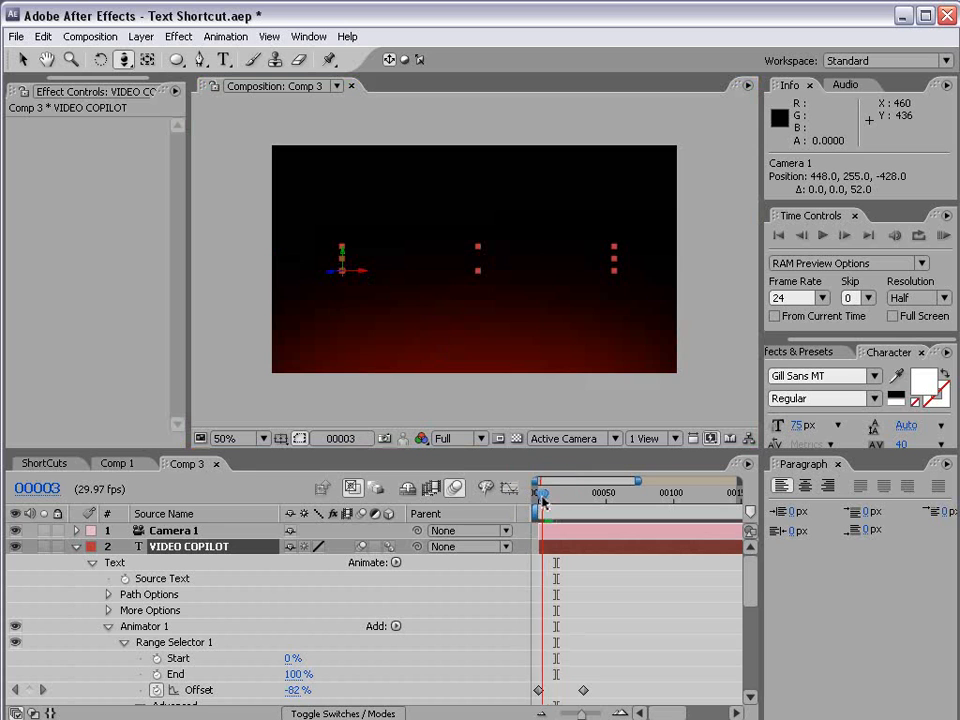
mouse_move(543, 500)
left_mouse_down()
mouse_move(566, 500)
mouse_move(557, 500)
left_mouse_up()
Fine-tune the camera's framing of the title and preview the letters flying into place
key("c")
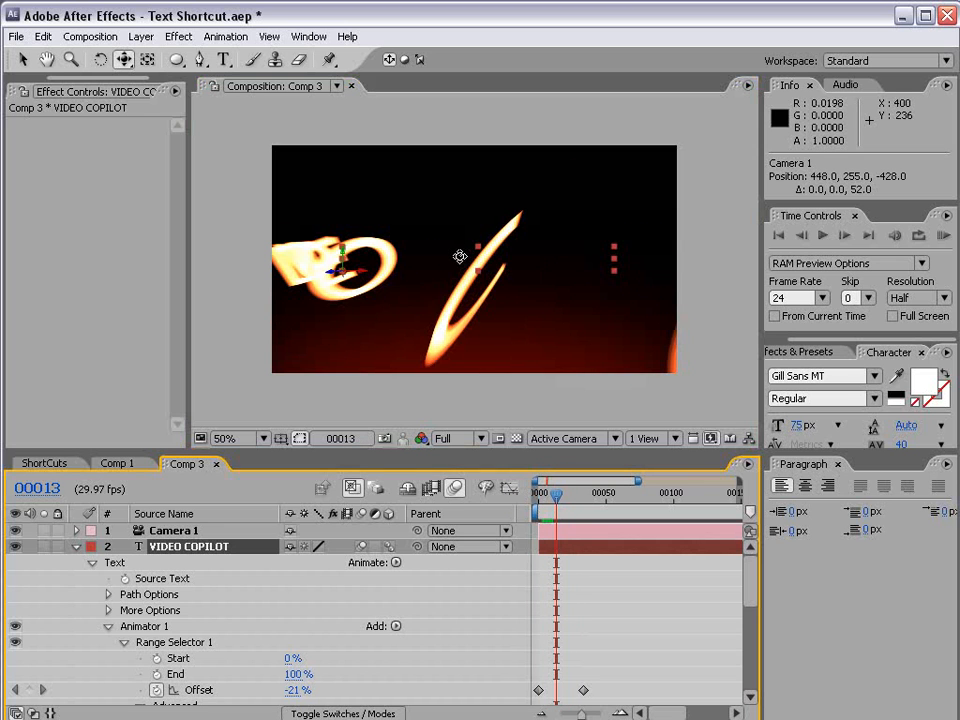
left_click_drag(469, 258, 469, 268)
left_click_drag(549, 499, 553, 506)
left_click(566, 500)
key("space")
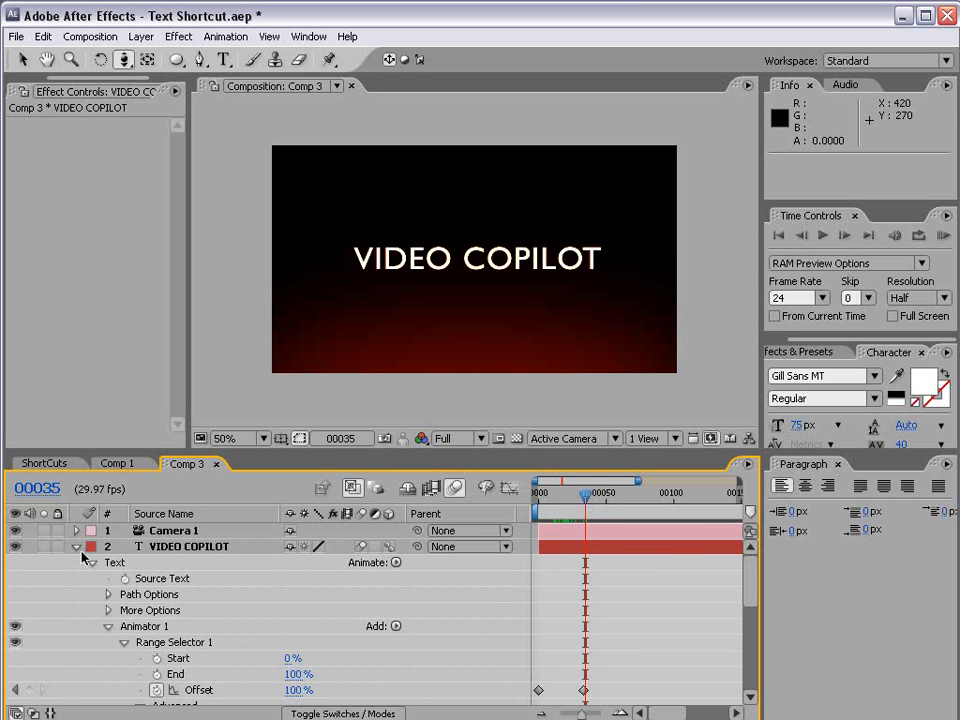
Collapse the text layer's properties and create a new 864 × 486 solid with a saturated orange color
left_click(77, 547)
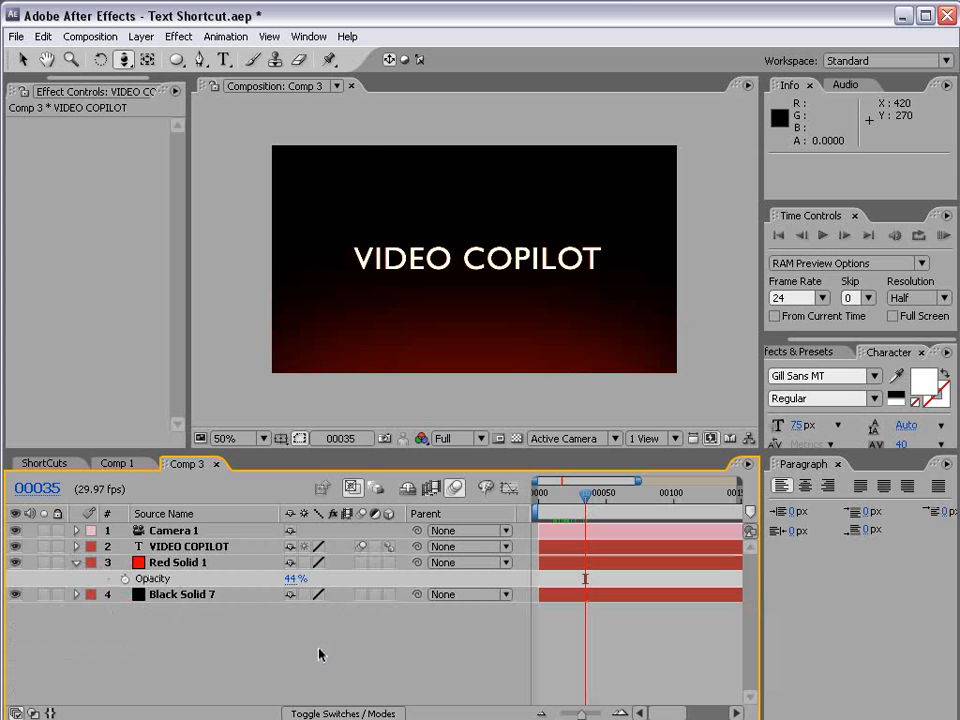
left_click(141, 36)
mouse_move(148, 62)
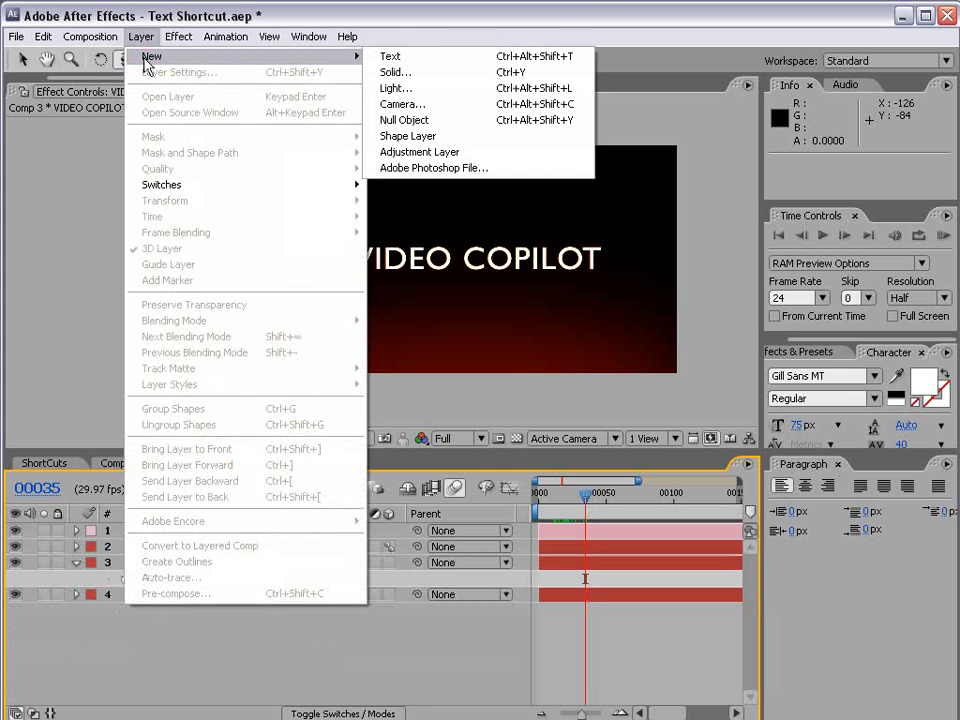
left_click(398, 73)
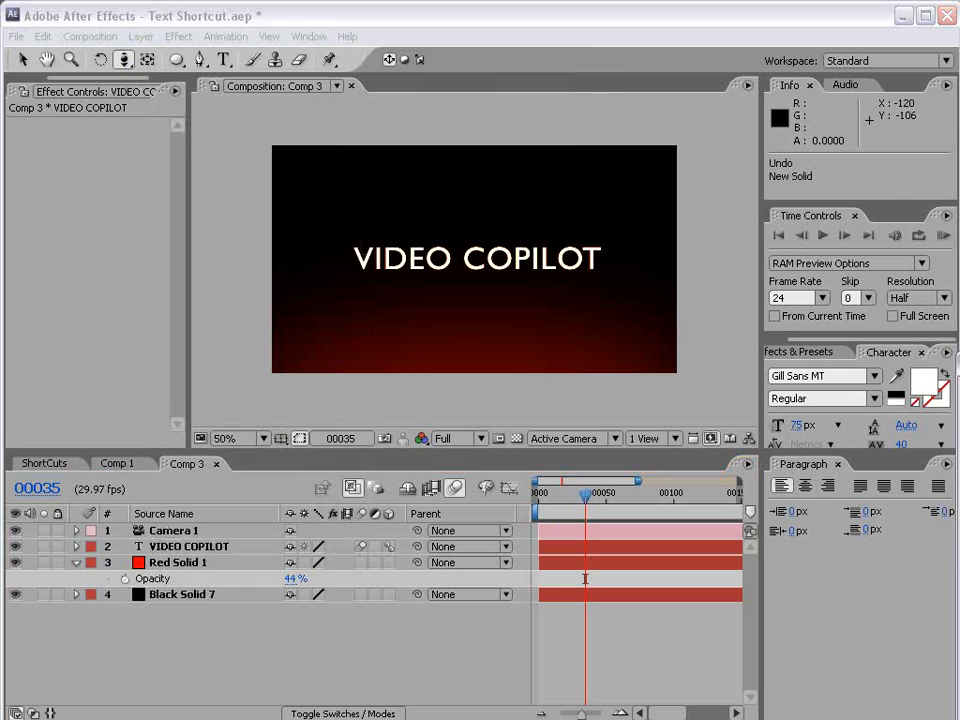
left_click(438, 416)
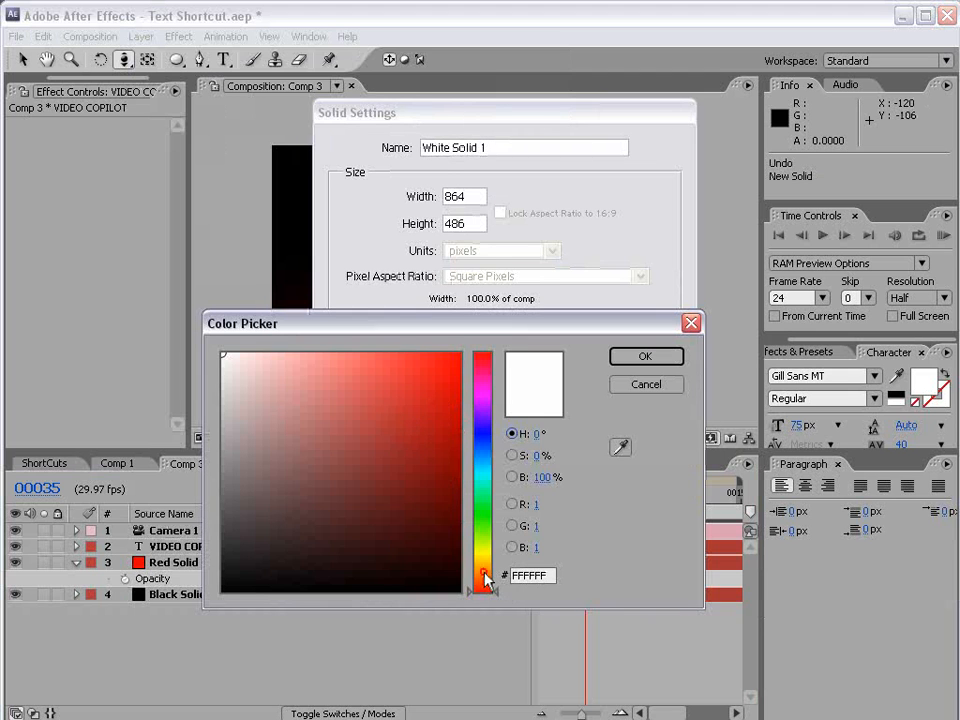
left_click_drag(484, 577, 483, 573)
left_click(328, 349)
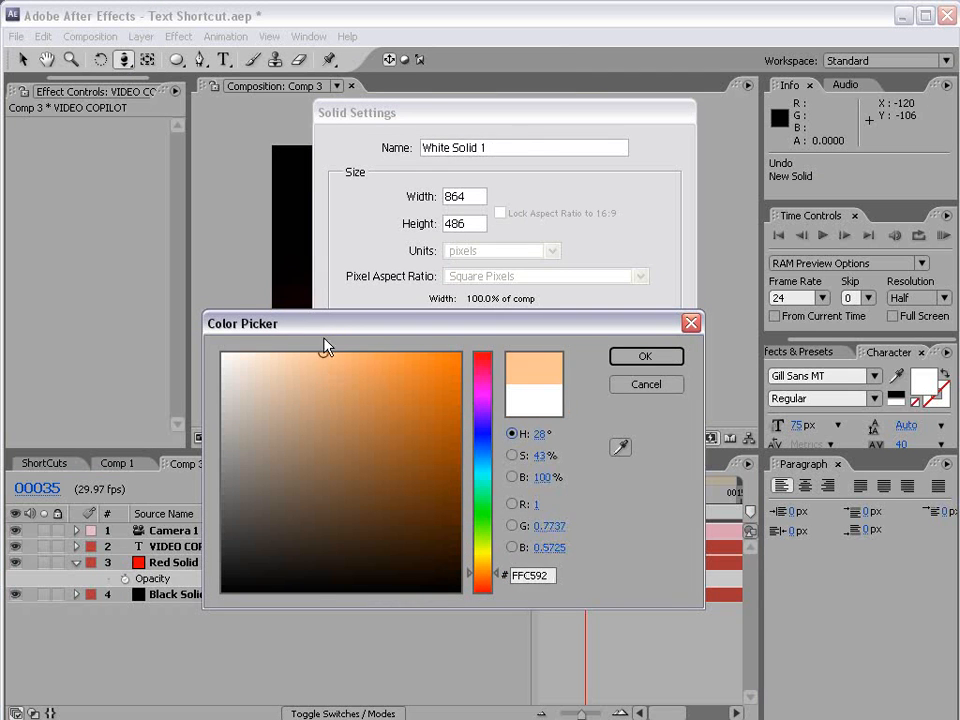
left_click(401, 354)
left_click(645, 356)
left_click(549, 453)
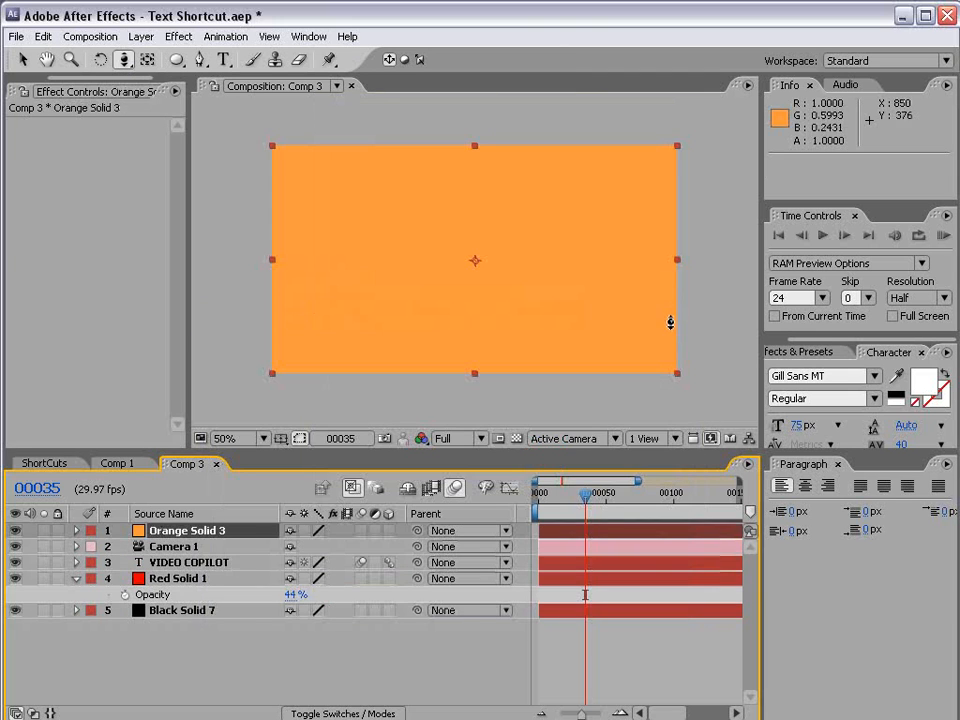
Apply CC Particle World to the orange solid and turn the effect's grid off
left_click(180, 36)
left_click(237, 317)
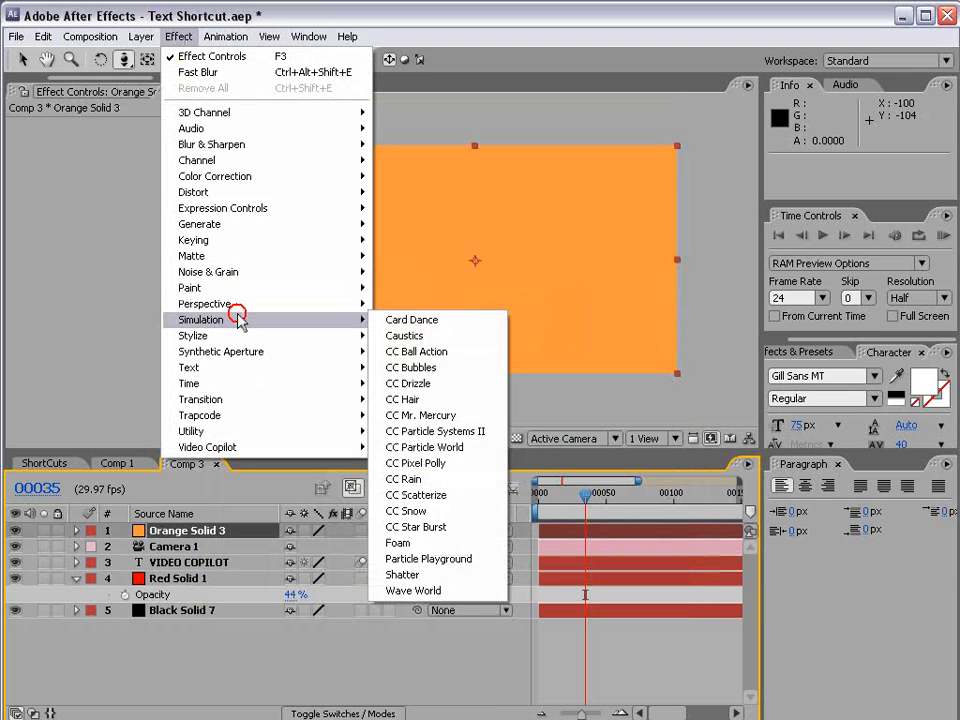
left_click(480, 449)
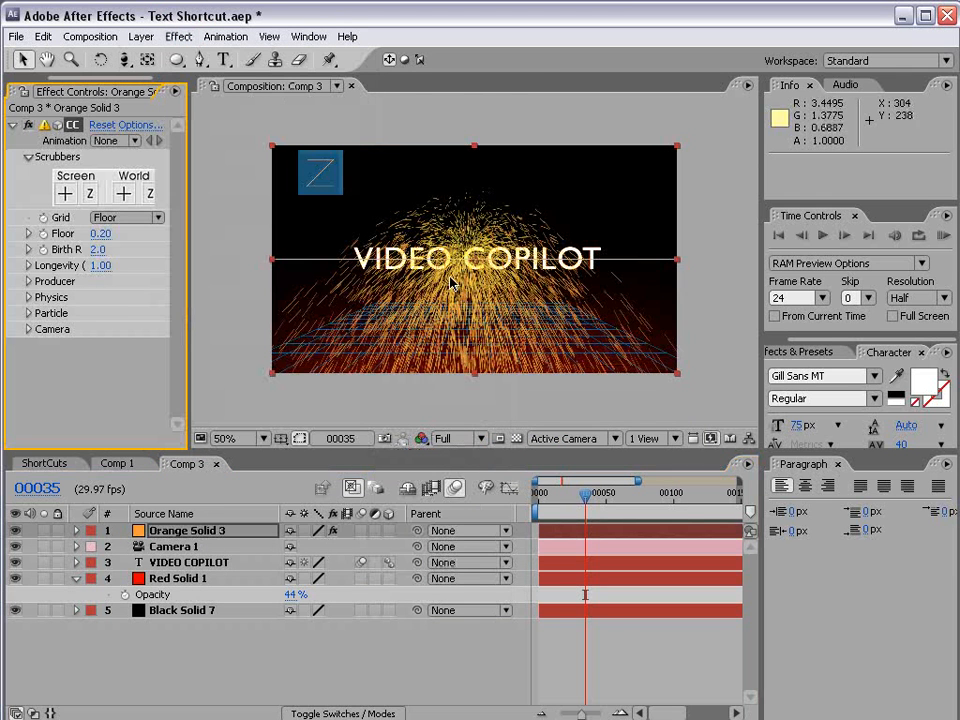
left_click_drag(189, 223, 262, 223)
left_click(150, 141)
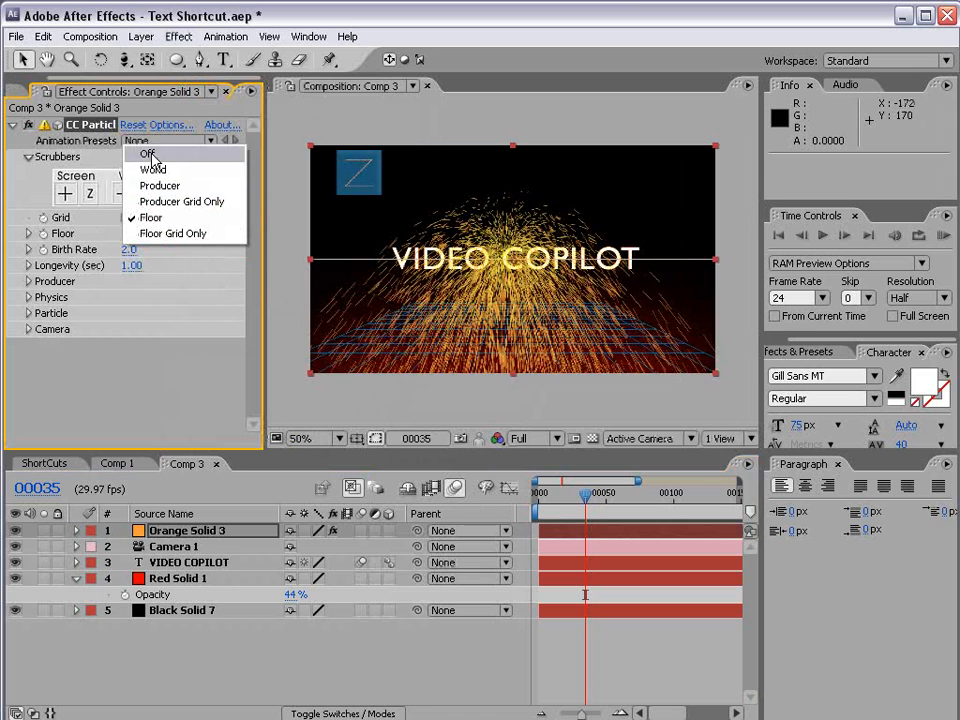
left_click(150, 155)
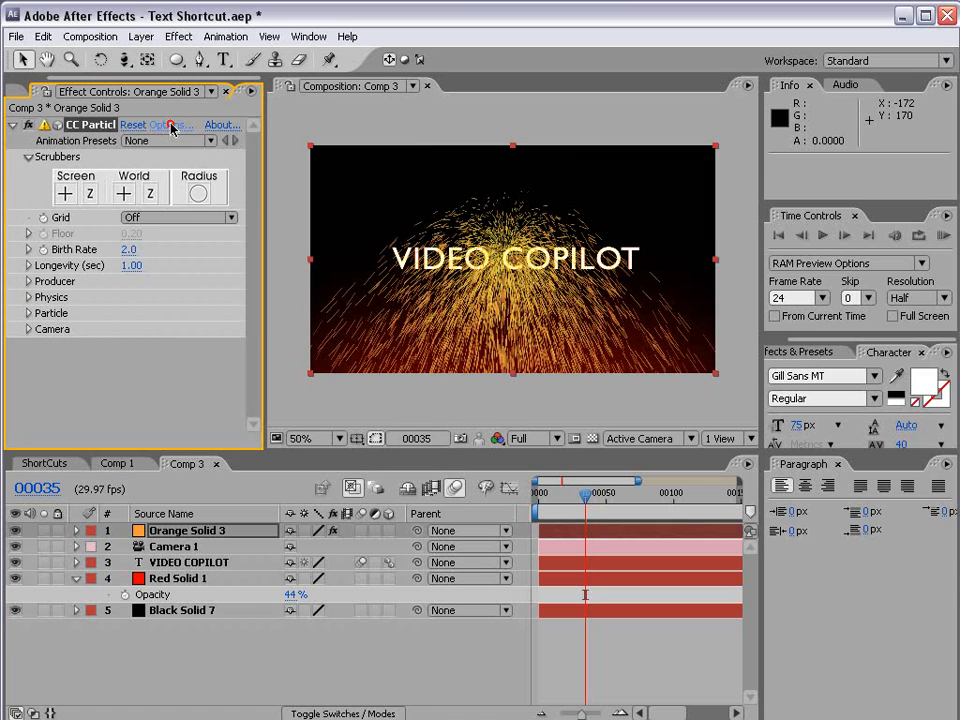
Turn on Force Motionblur in the rendering options of CC Particle World
left_click(171, 127)
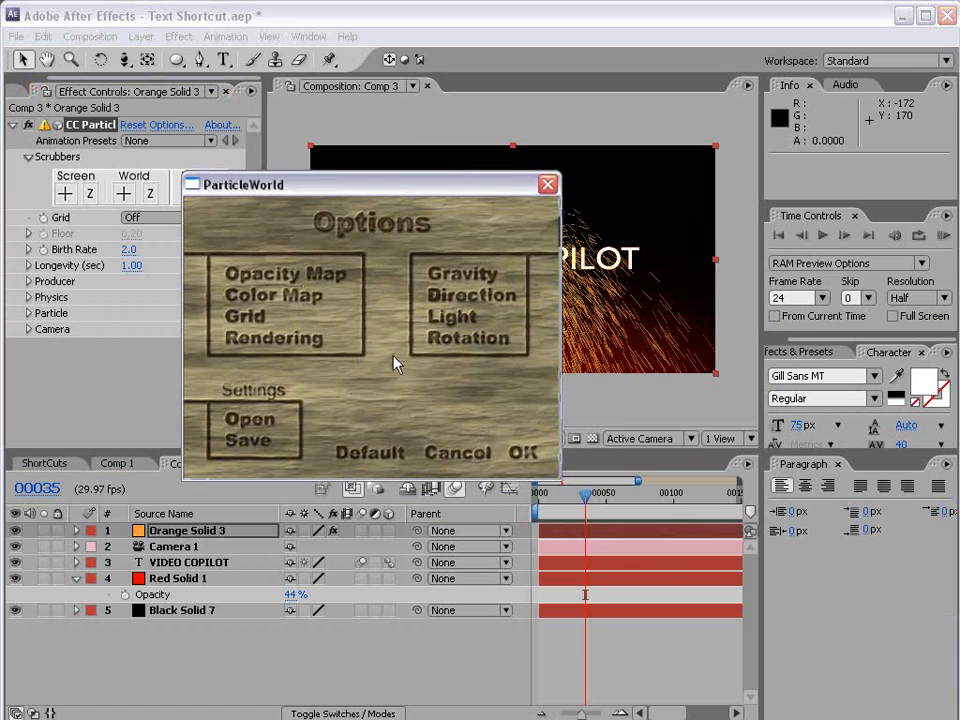
left_click(273, 338)
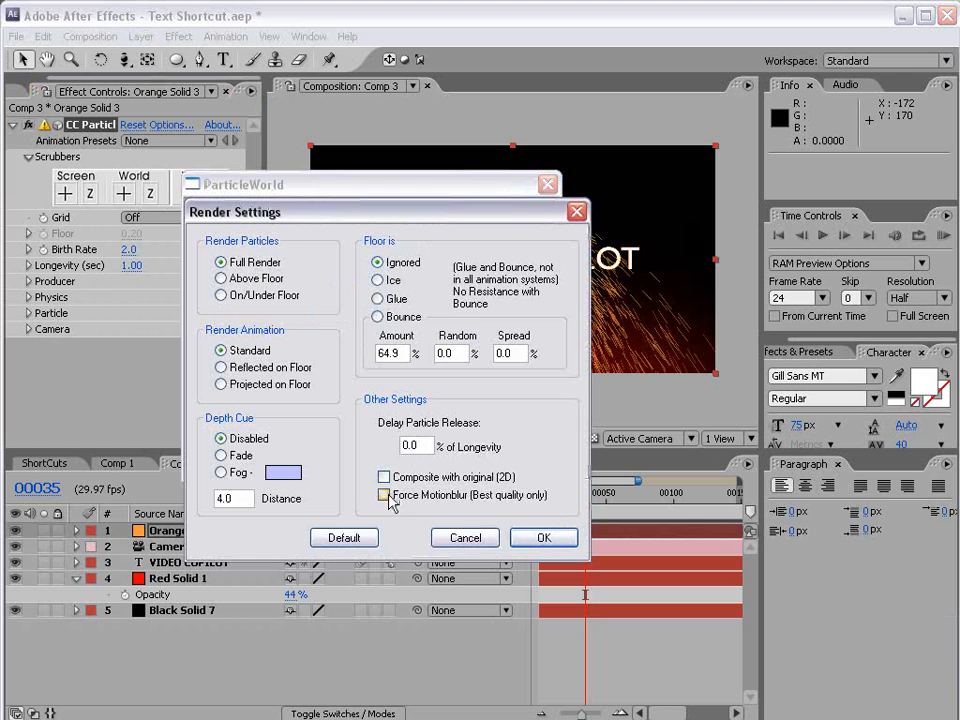
left_click(544, 538)
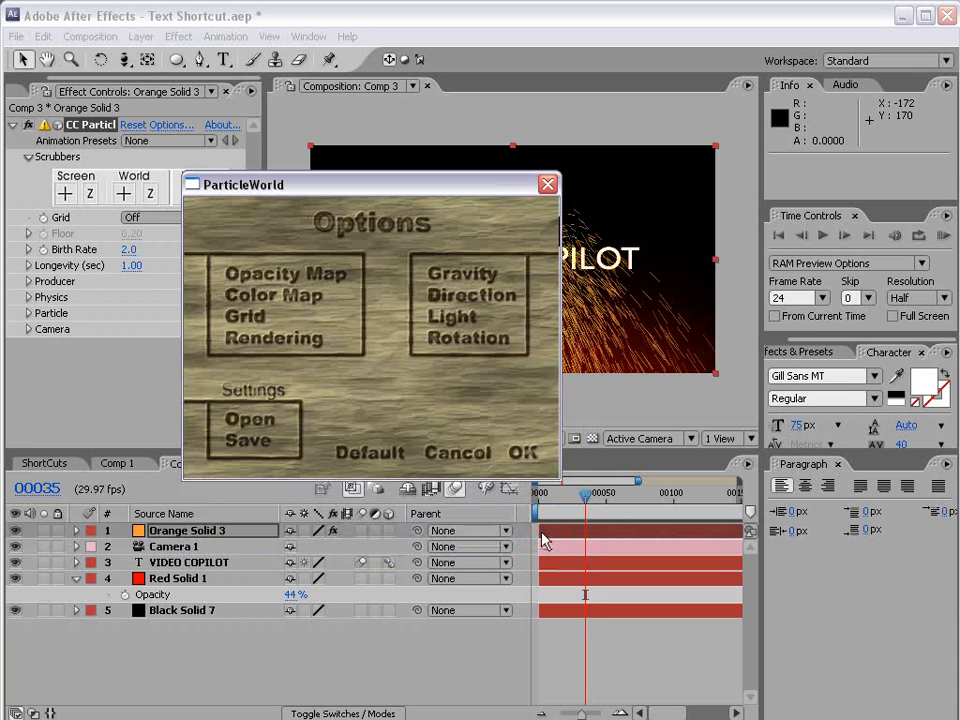
Set the particles' opacity map to the Fade Out preset and accept the effect options
left_click(268, 264)
left_click(306, 432)
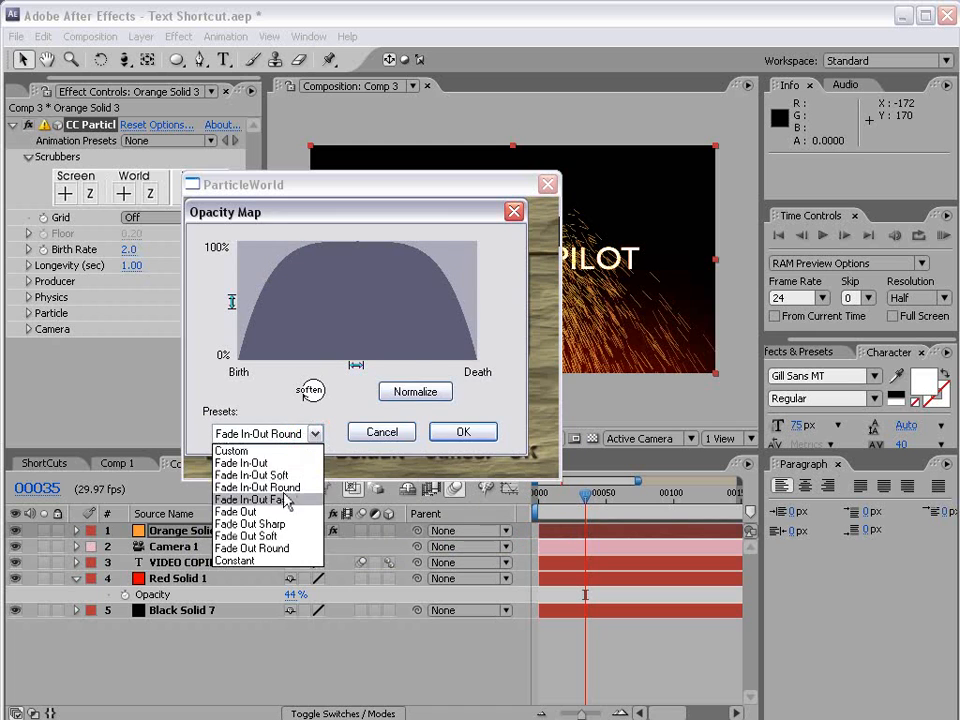
left_click(276, 511)
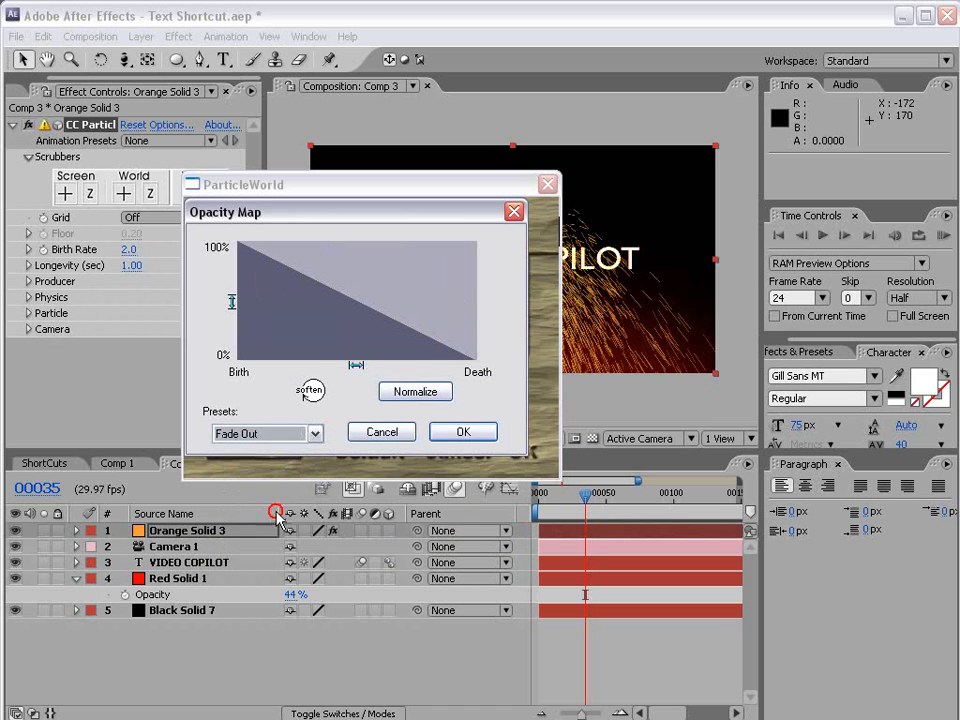
left_click(465, 432)
left_click(526, 453)
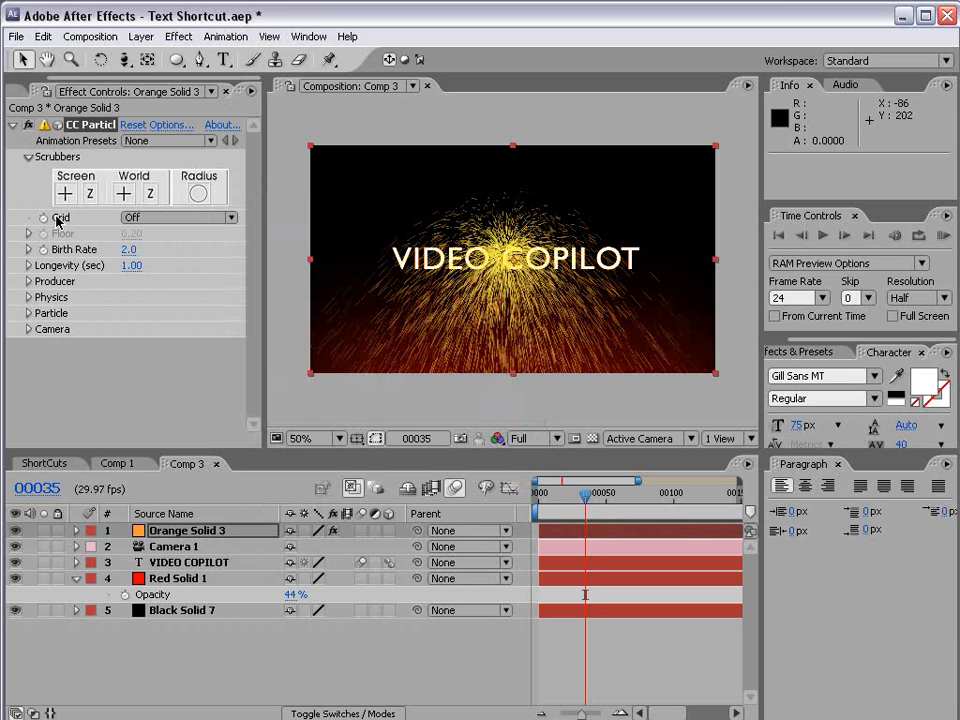
Set the CC Particle World particle type to Lens Convex and lower the Birth Rate to 1.3
left_click(28, 313)
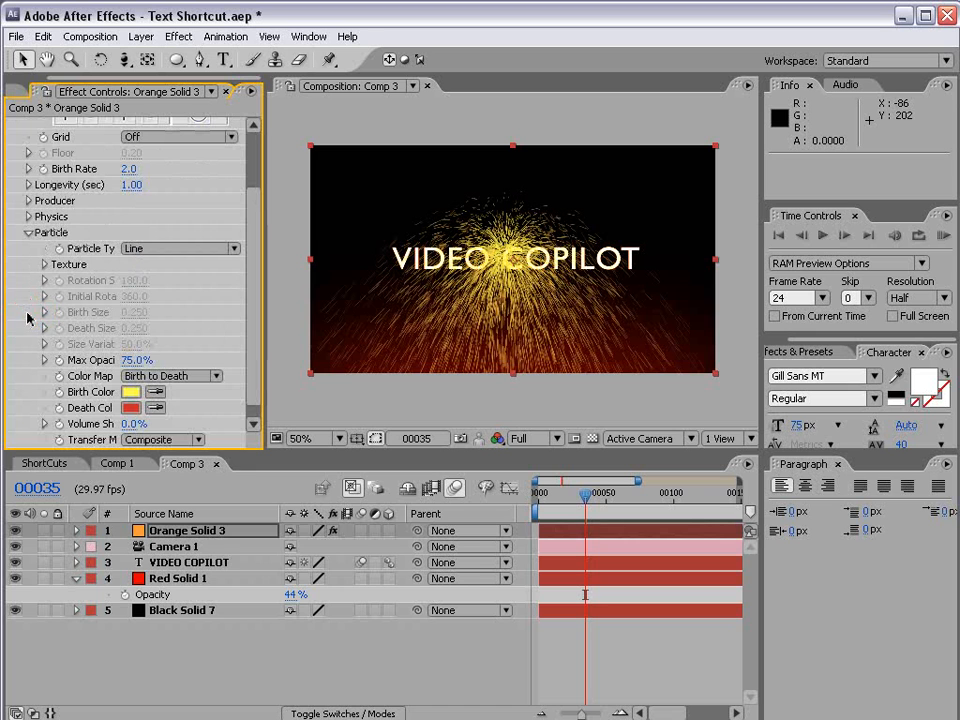
left_click(183, 247)
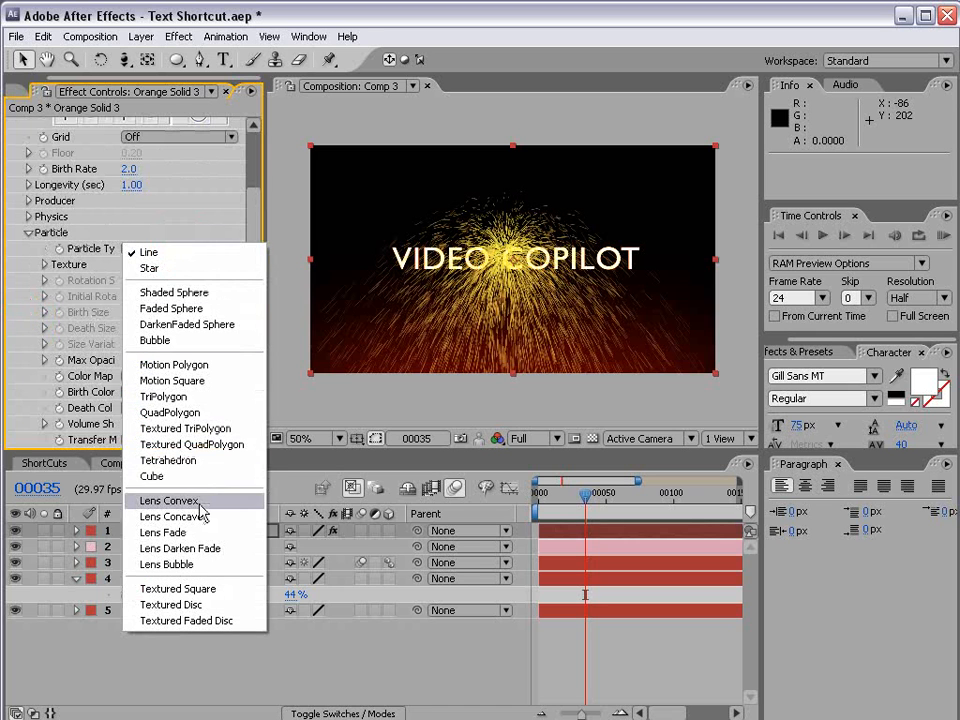
left_click(168, 500)
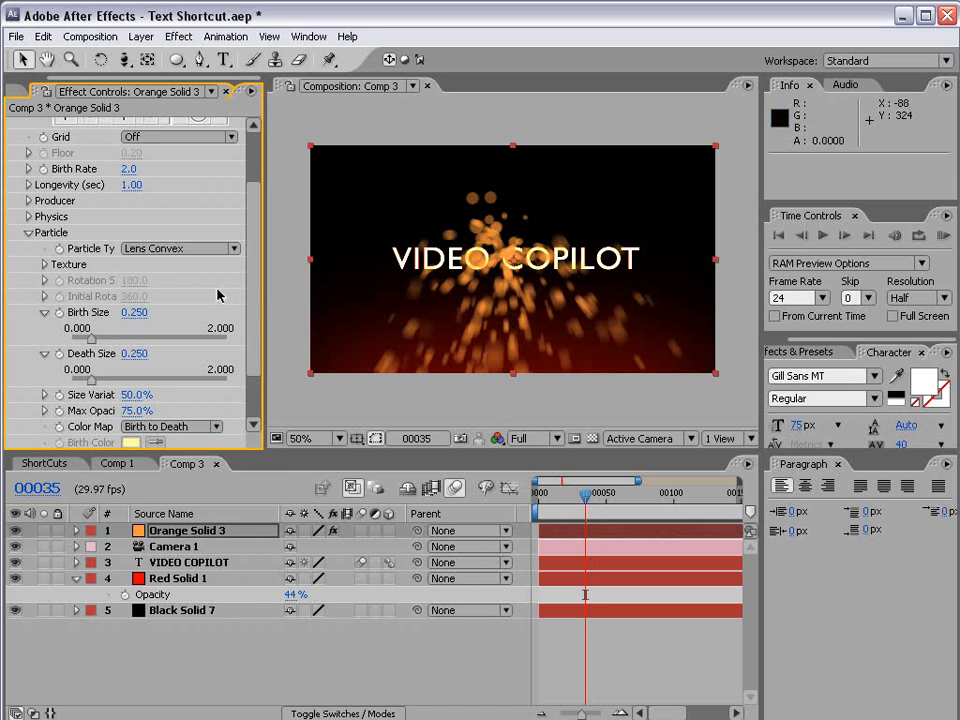
left_click_drag(256, 330, 256, 290)
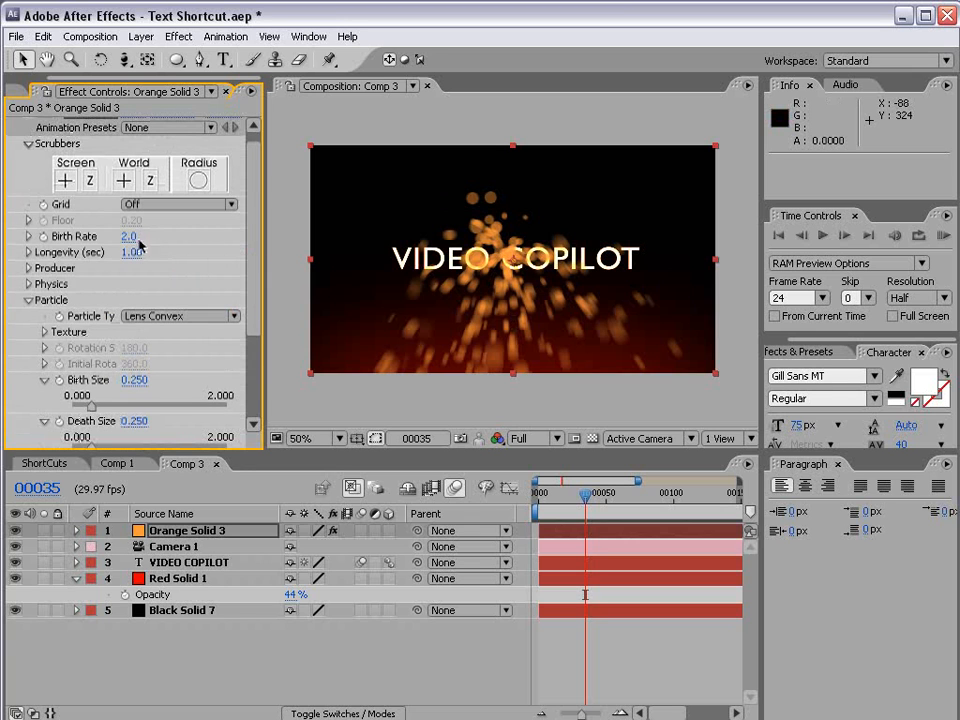
left_click_drag(128, 236, 120, 237)
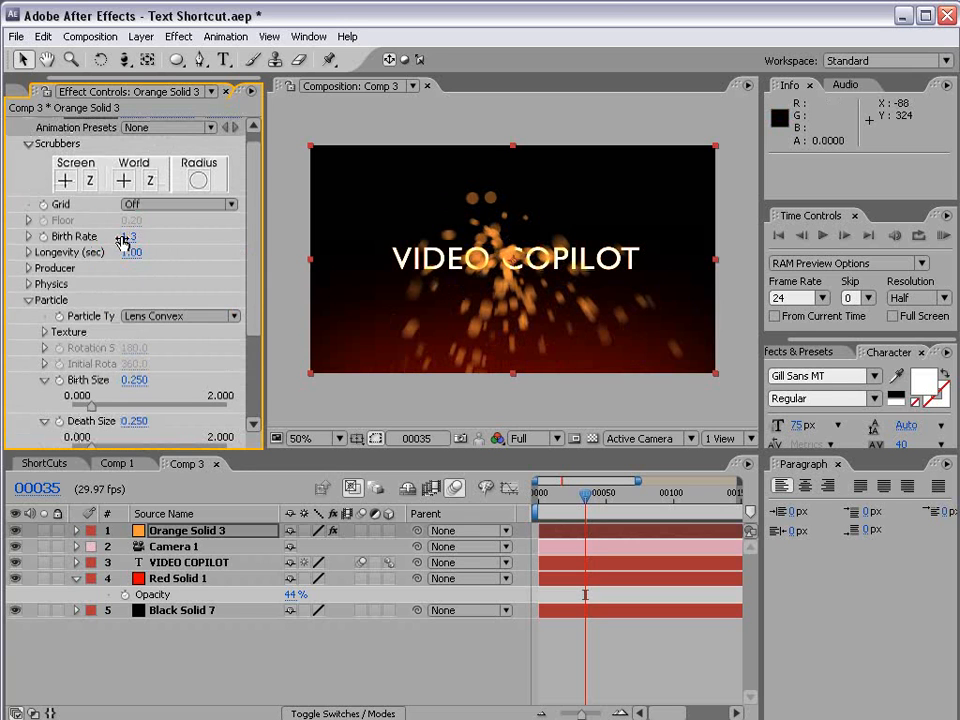
Set the particles' Birth Size to 0.040 and Death Size to 0.120
left_click_drag(252, 290, 248, 336)
left_click_drag(134, 277, 116, 281)
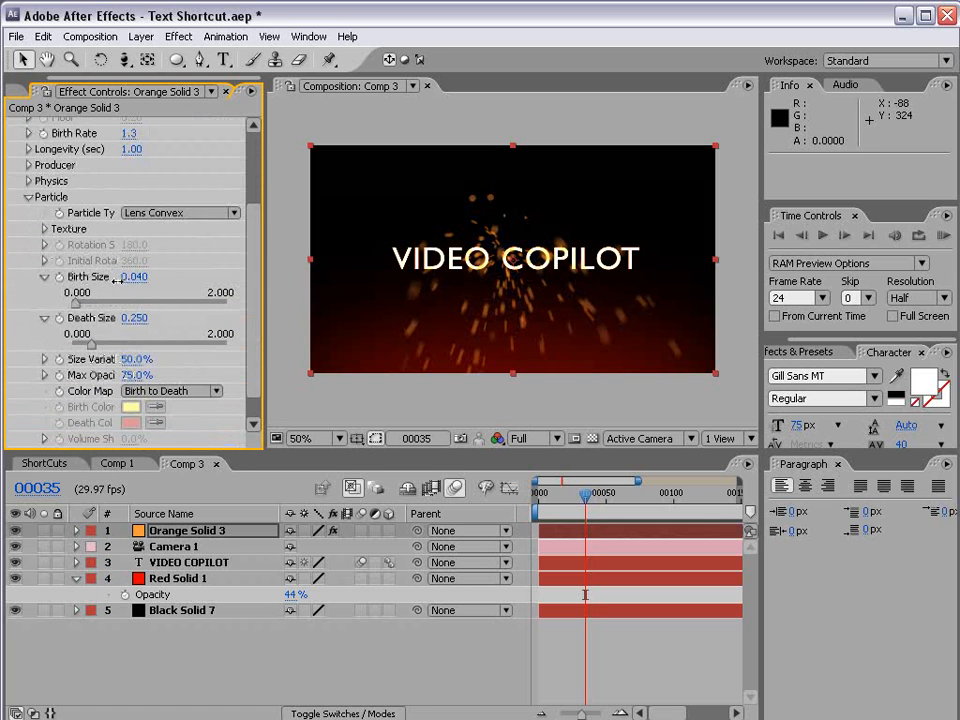
left_click_drag(133, 325, 145, 325)
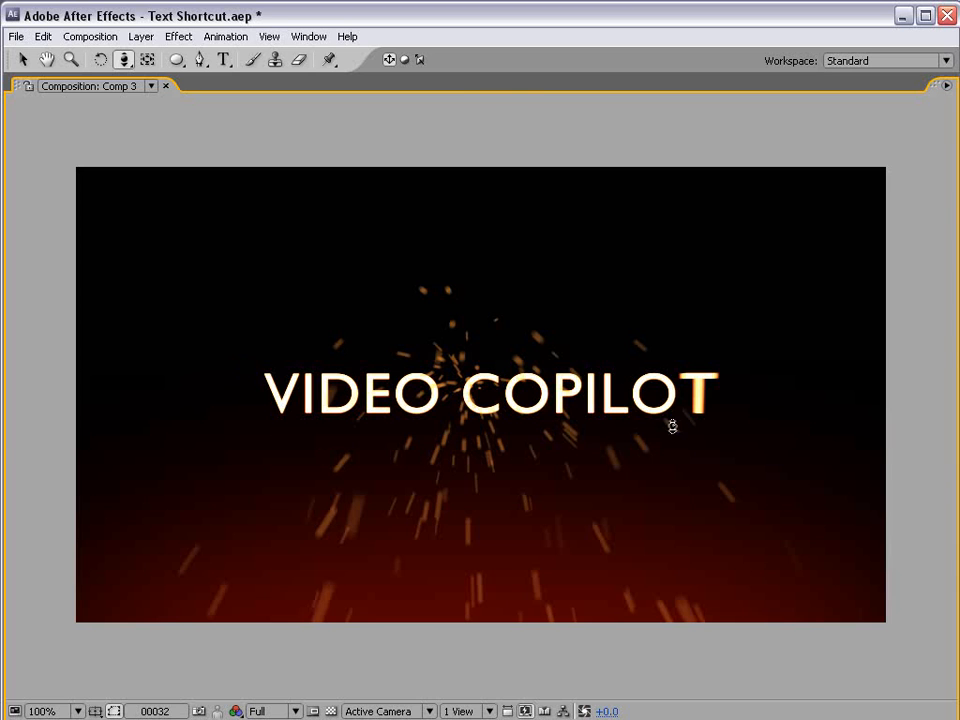
key("grave")
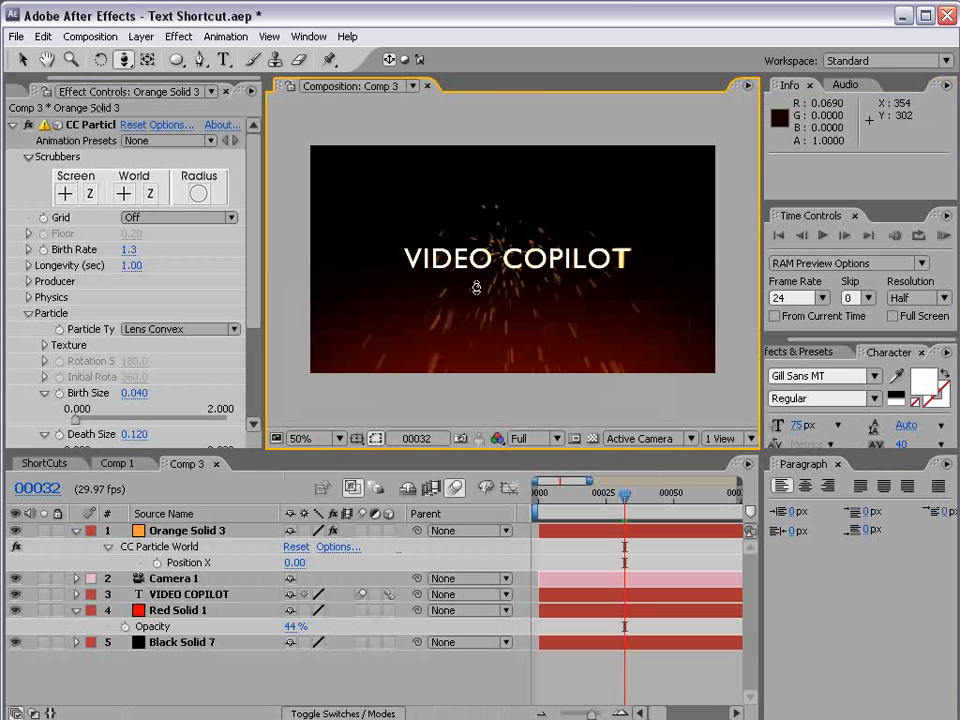
Keyframe the producer's Position X from -0.44 at frame 32 to 0.68 at frame 38 so the emitter crosses the text
left_click(29, 282)
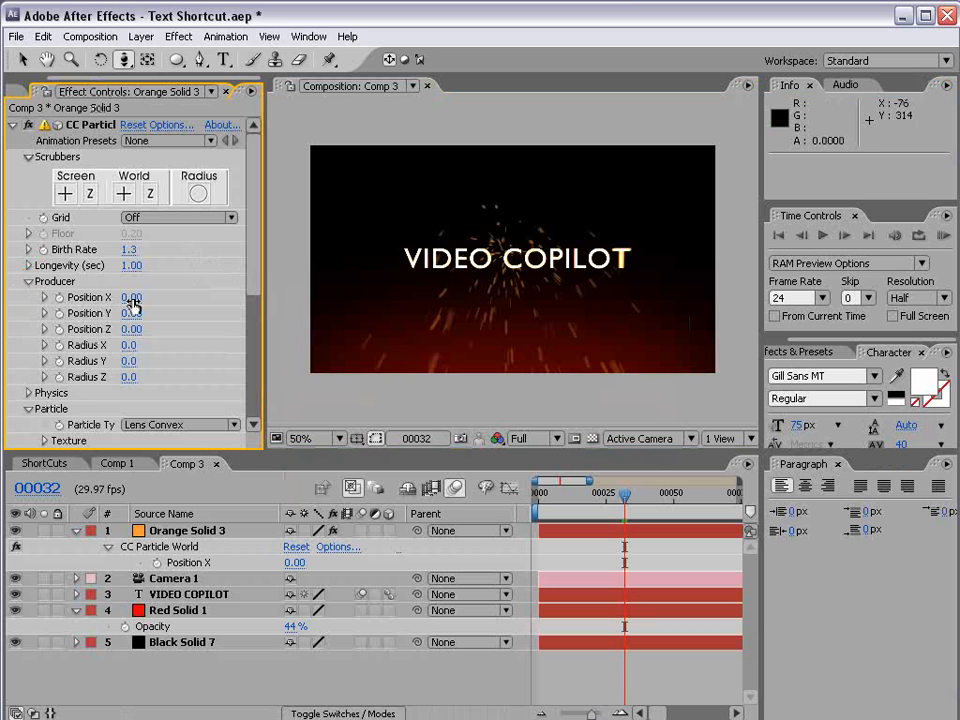
left_click_drag(131, 300, 92, 298)
left_click(59, 297)
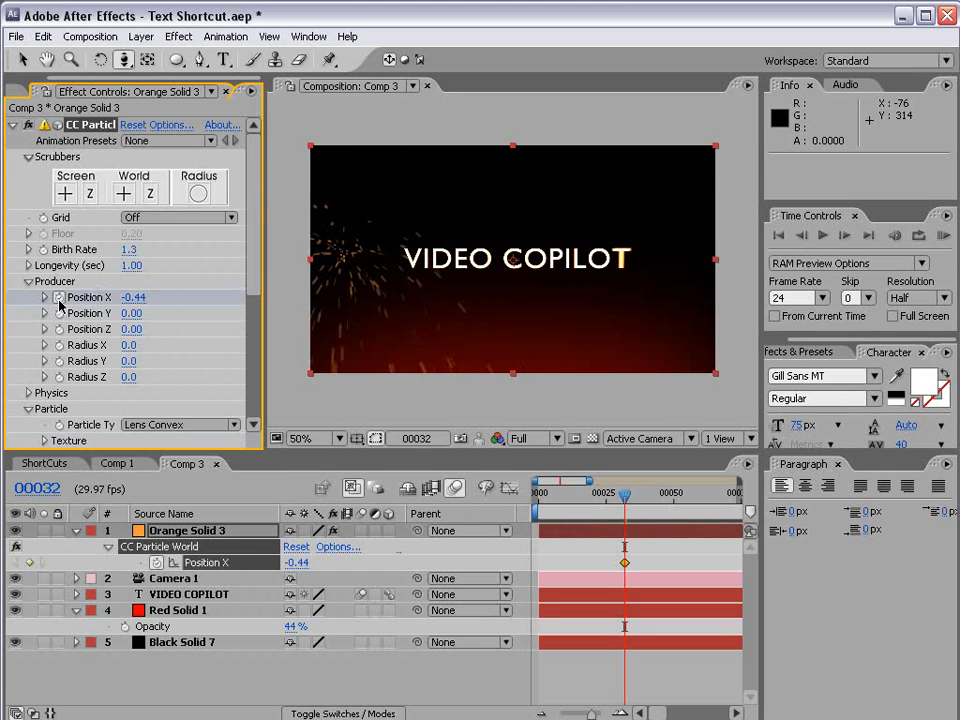
left_click_drag(625, 497, 643, 497)
left_click_drag(137, 303, 230, 289)
left_click_drag(638, 497, 619, 495)
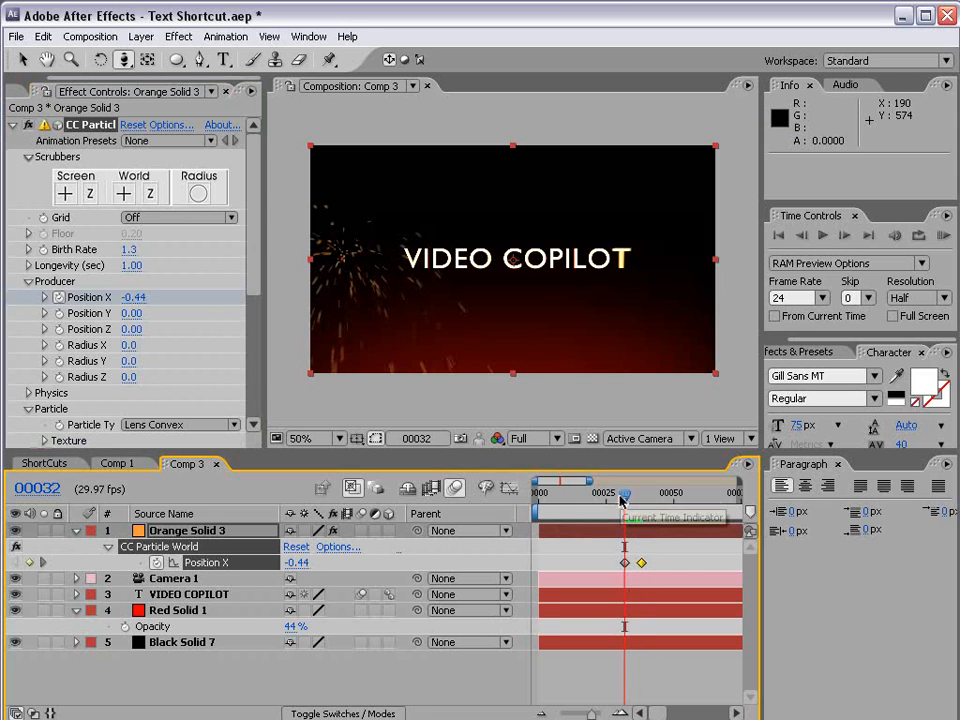
Keyframe the Birth Rate at 0 on frame 32 and 2.0 on frame 33
key("=")
key("=")
key("=")
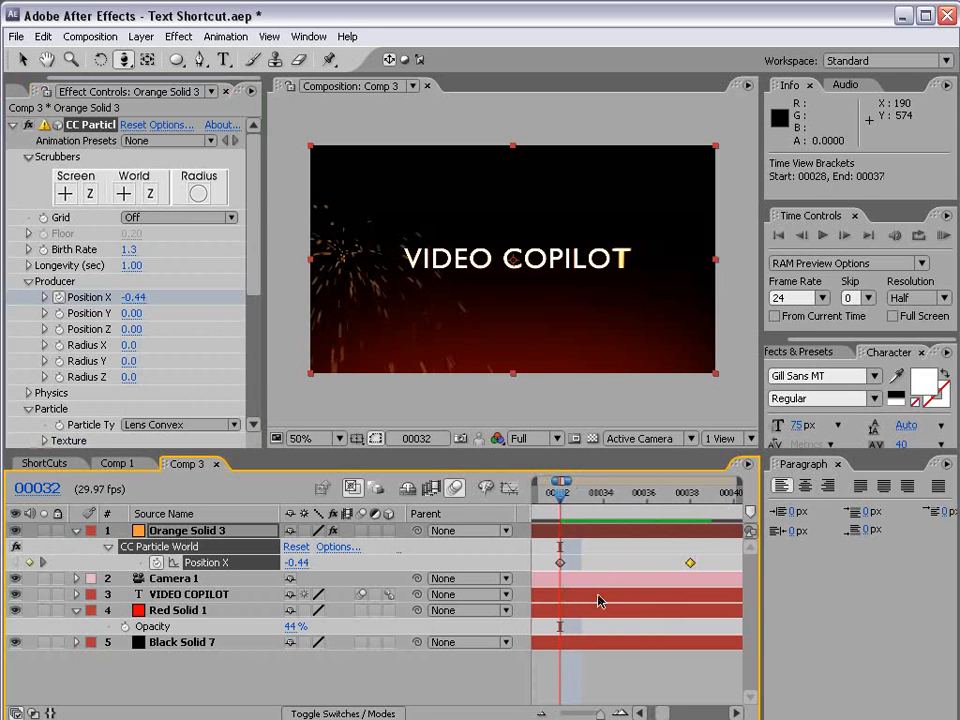
left_click(129, 250)
type("0")
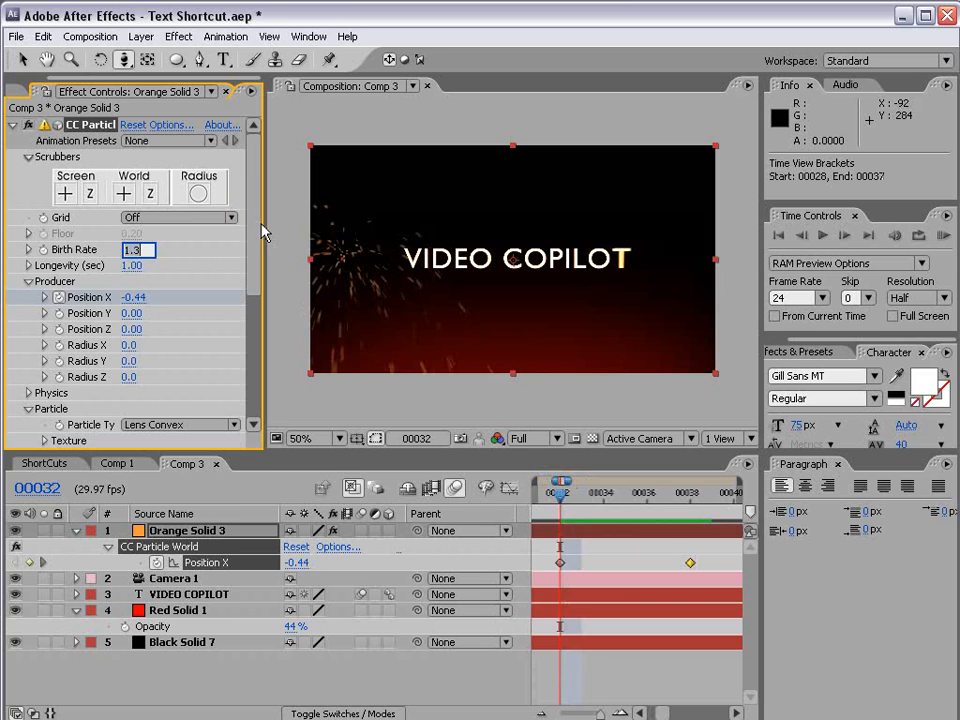
key("Return")
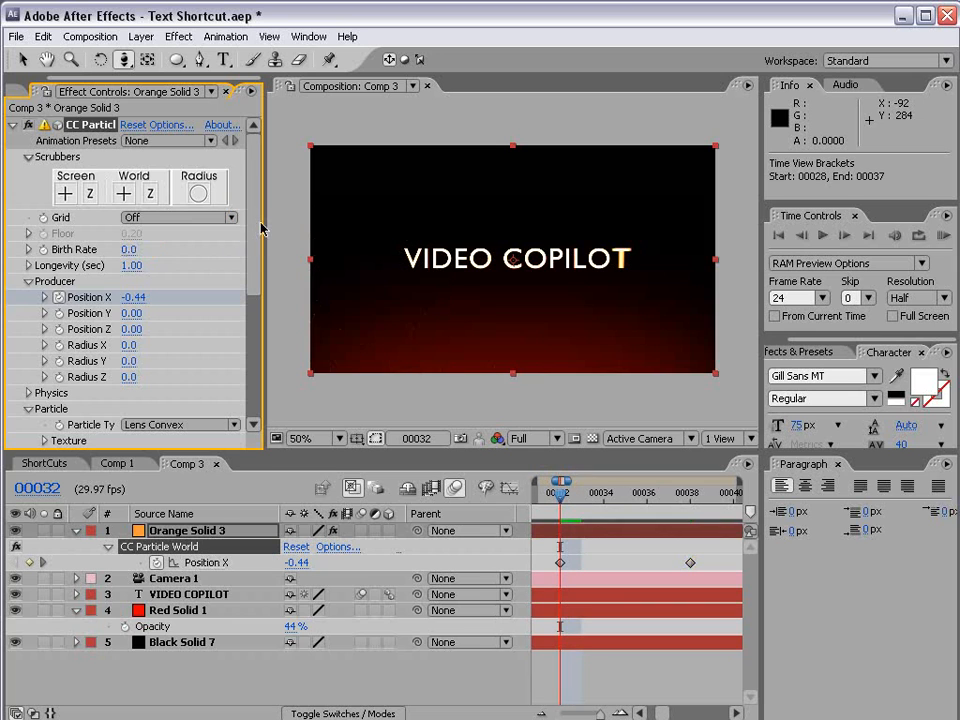
left_click(43, 249)
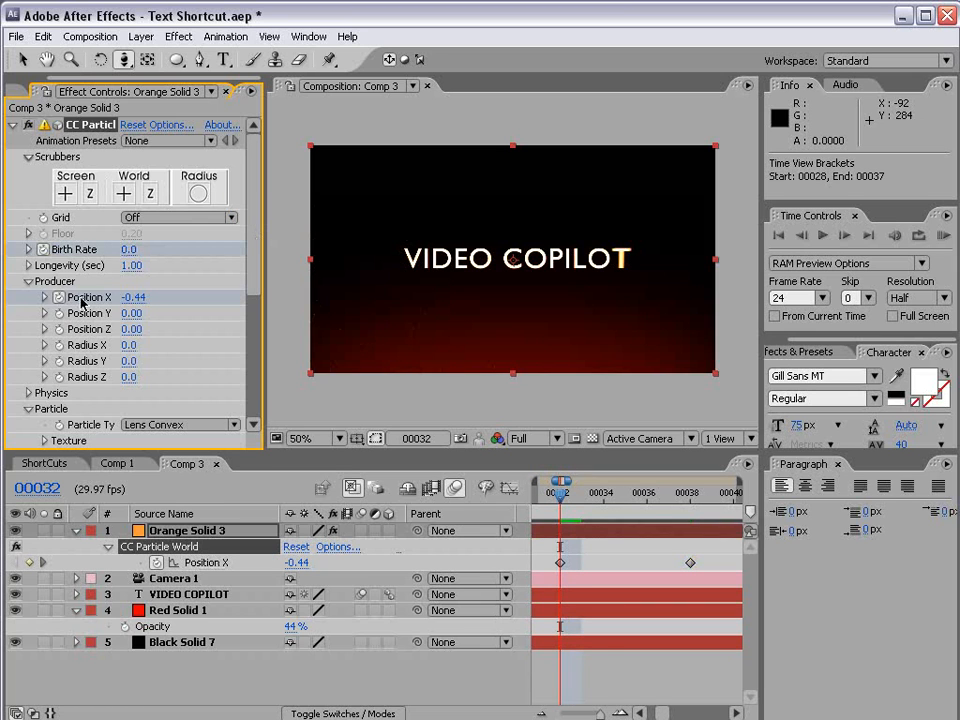
key("Page_Down")
left_click_drag(130, 249, 135, 249)
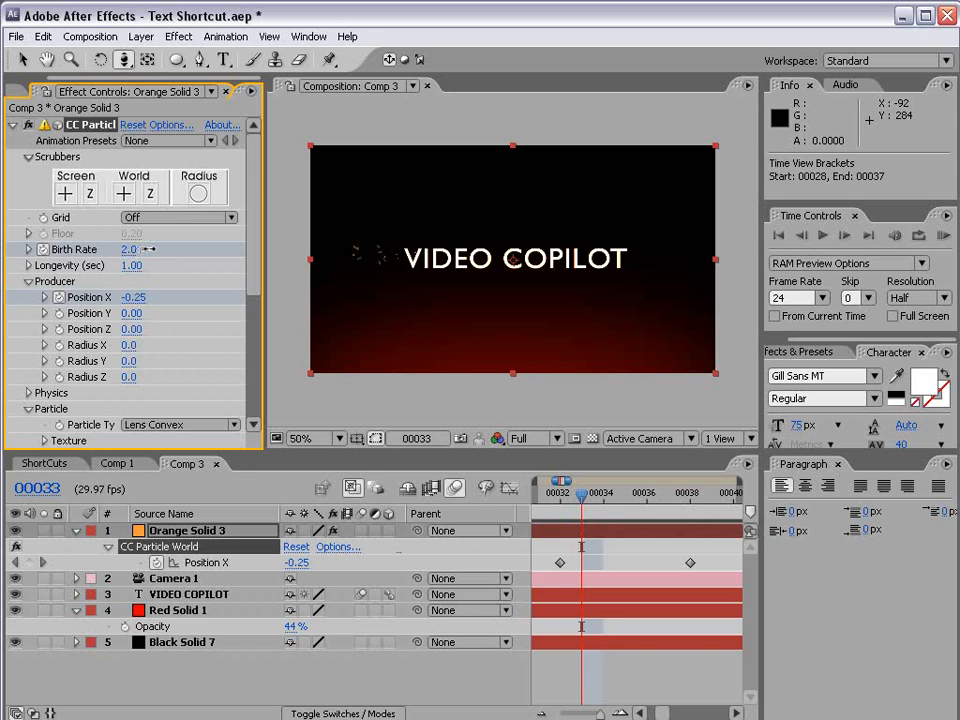
Keyframe the Birth Rate at 0 on frame 38 and 1.5 on frame 37, reveal the layer's keyframed properties and preview the sparks
left_click_drag(582, 492, 690, 492)
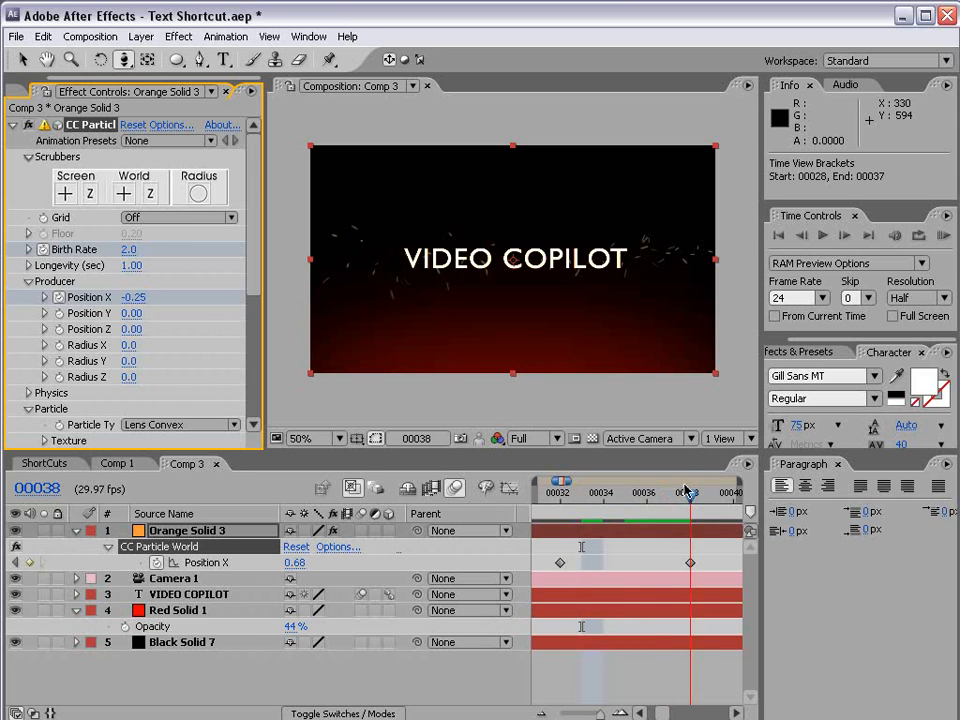
left_click(136, 256)
type("0.4")
key("Return")
key("Page_Up")
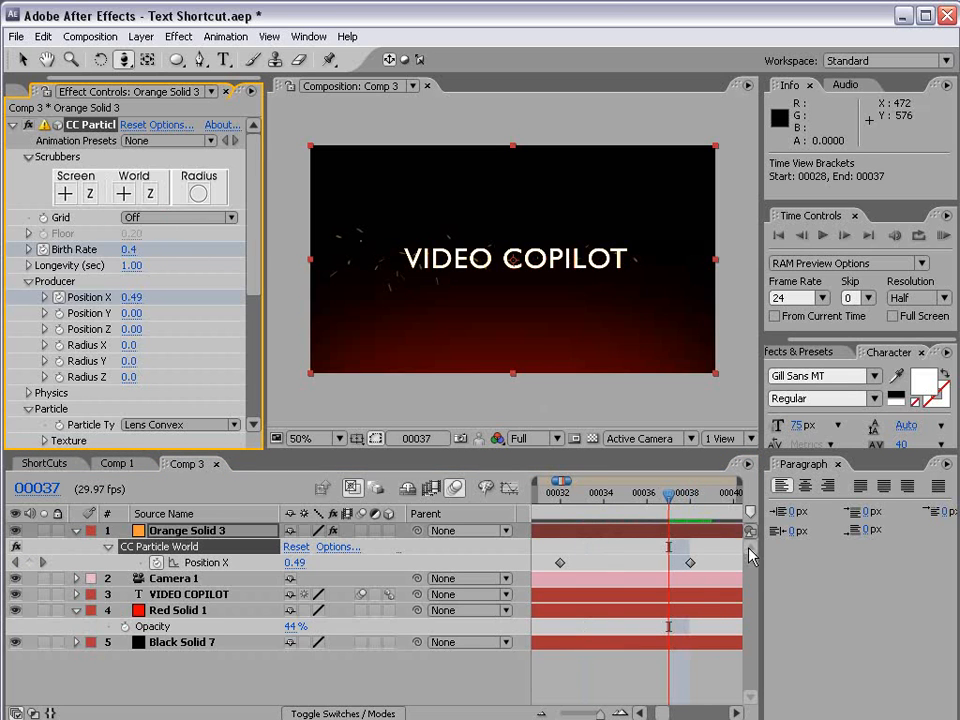
left_click(130, 249)
type("1.5")
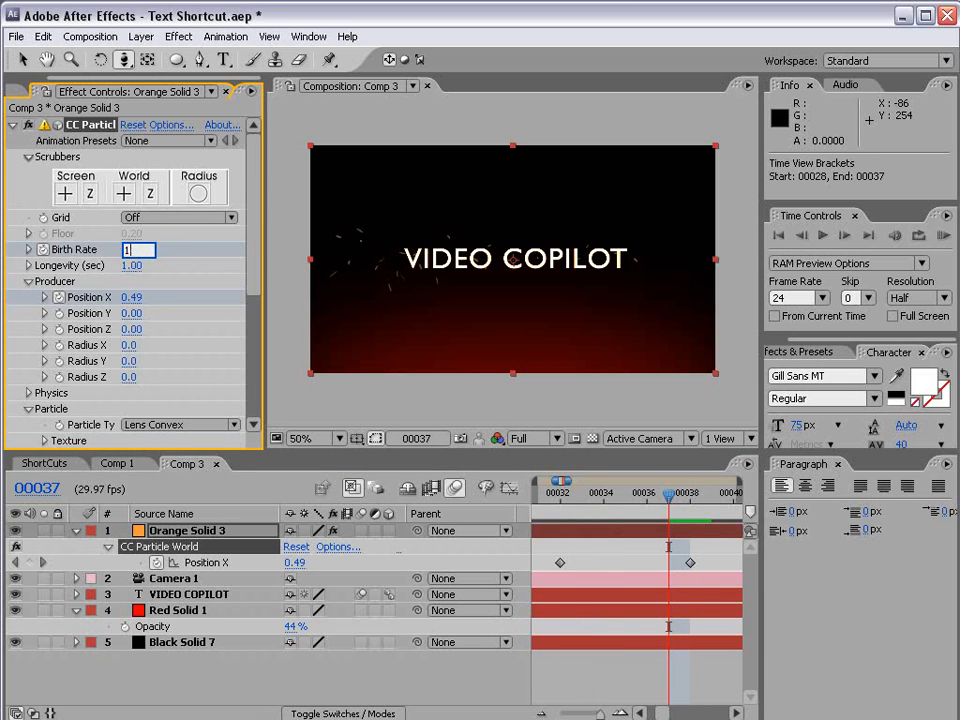
key("Return")
key("u")
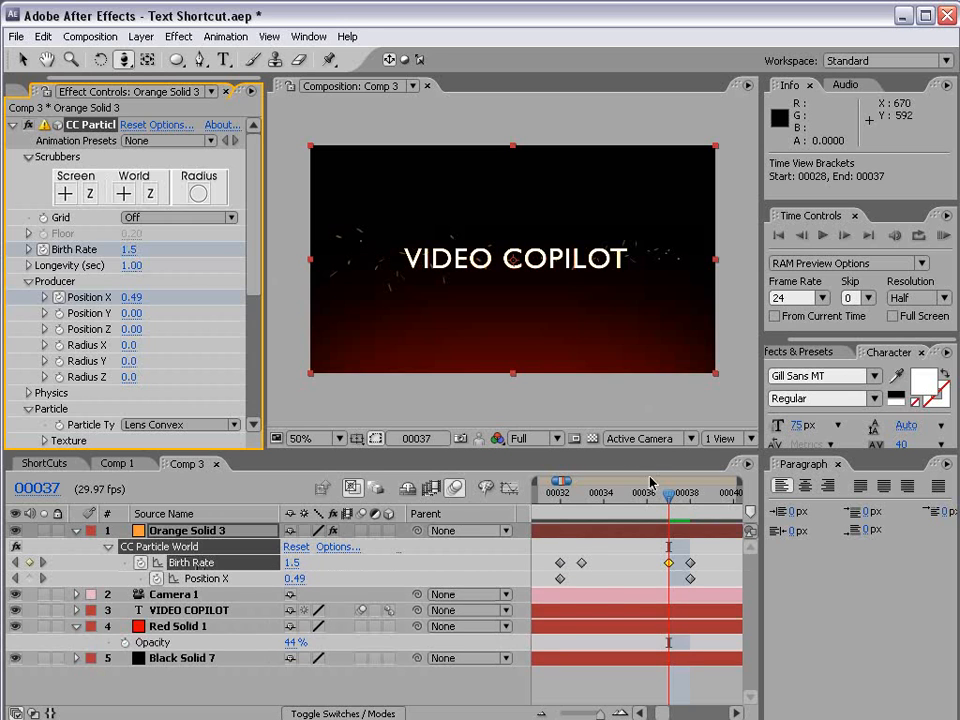
key("KP_0")
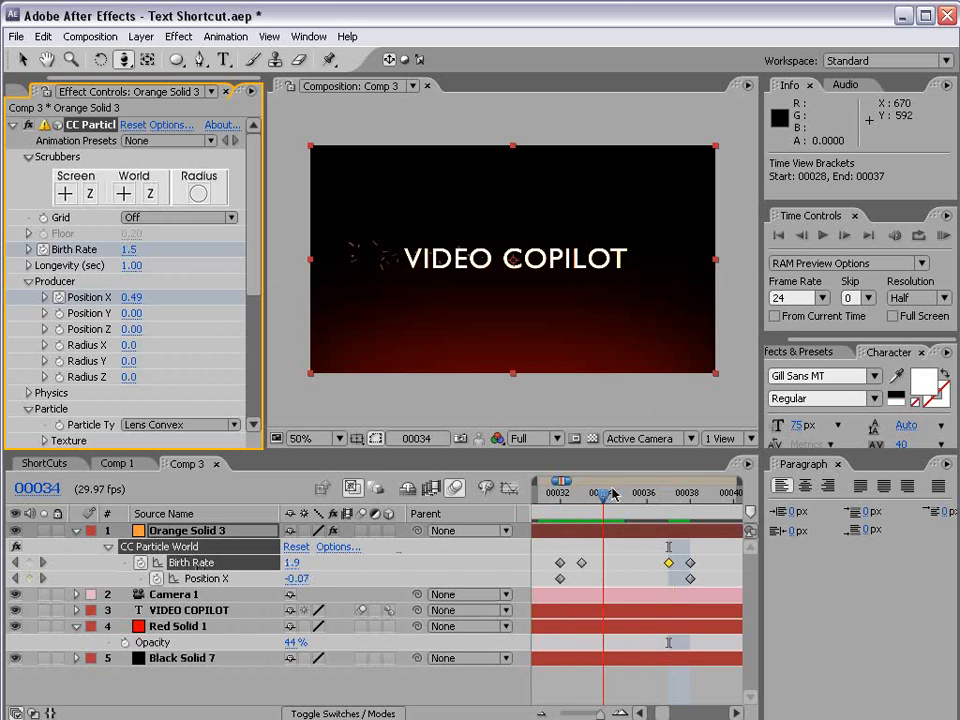
left_click_drag(669, 484, 647, 490)
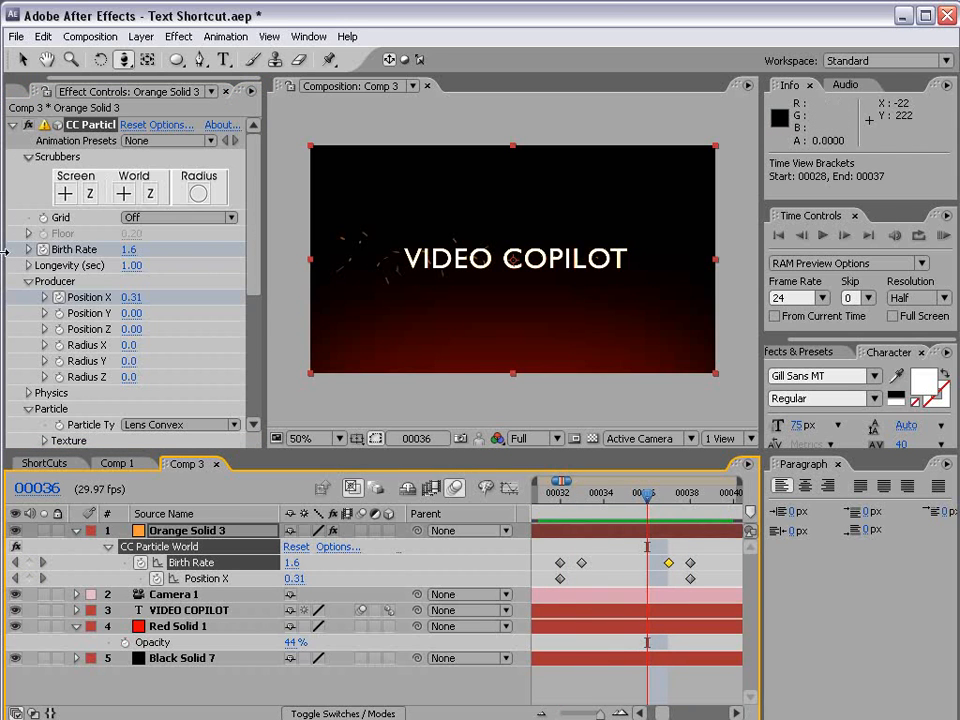
Set Inherit Velocity to 59 in the physics settings of CC Particle World and preview the motion across the keyframes
left_click(29, 282)
left_click(30, 298)
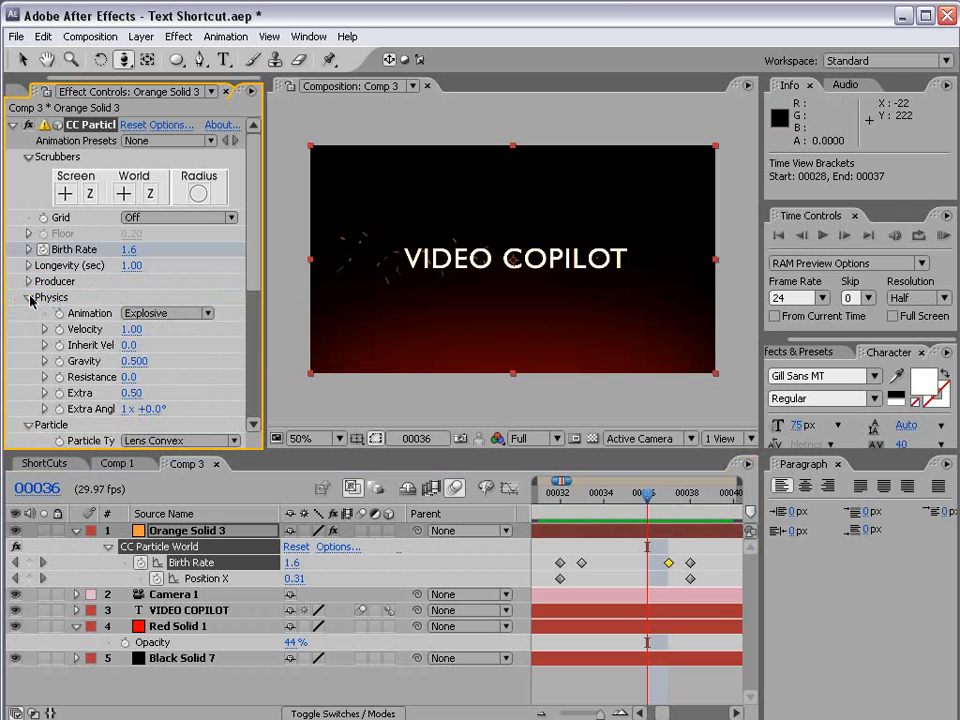
left_click_drag(267, 351, 305, 350)
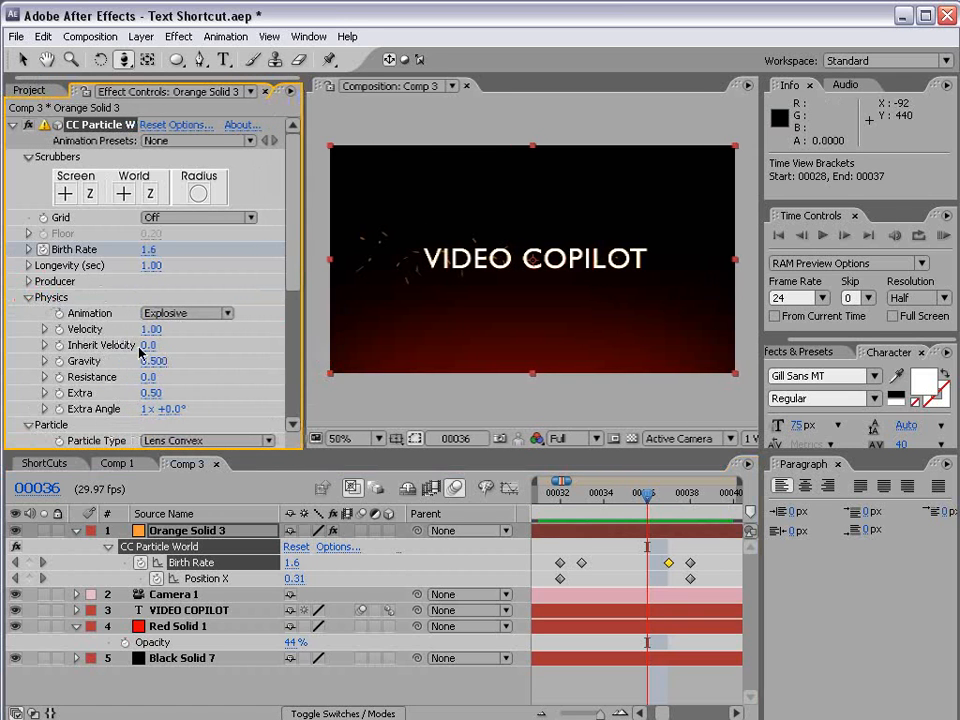
left_click_drag(148, 345, 382, 403)
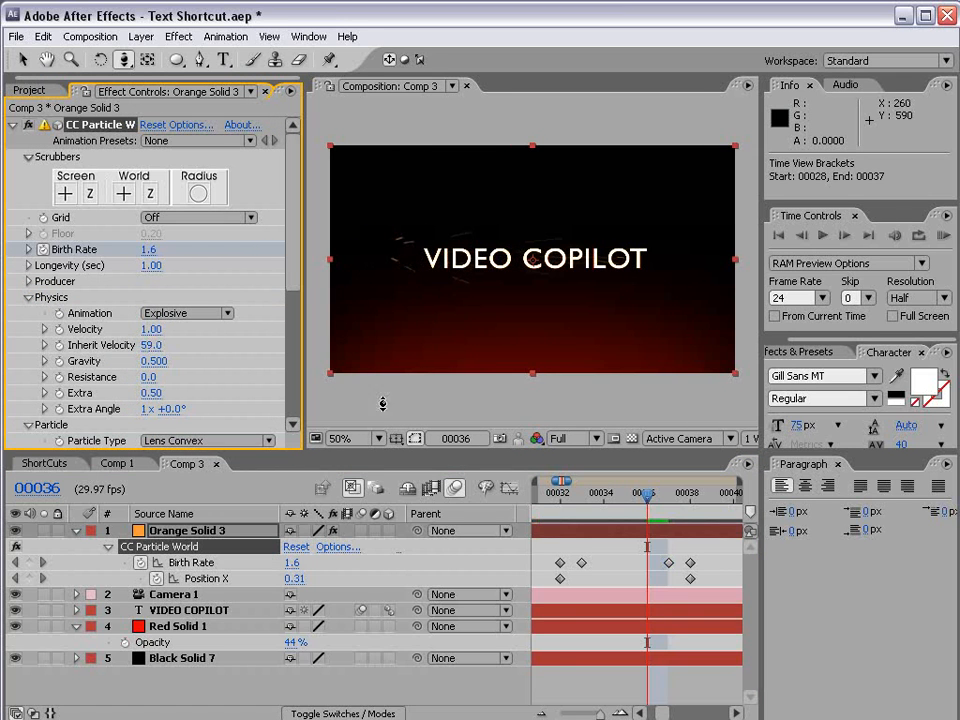
left_click_drag(563, 497, 641, 507)
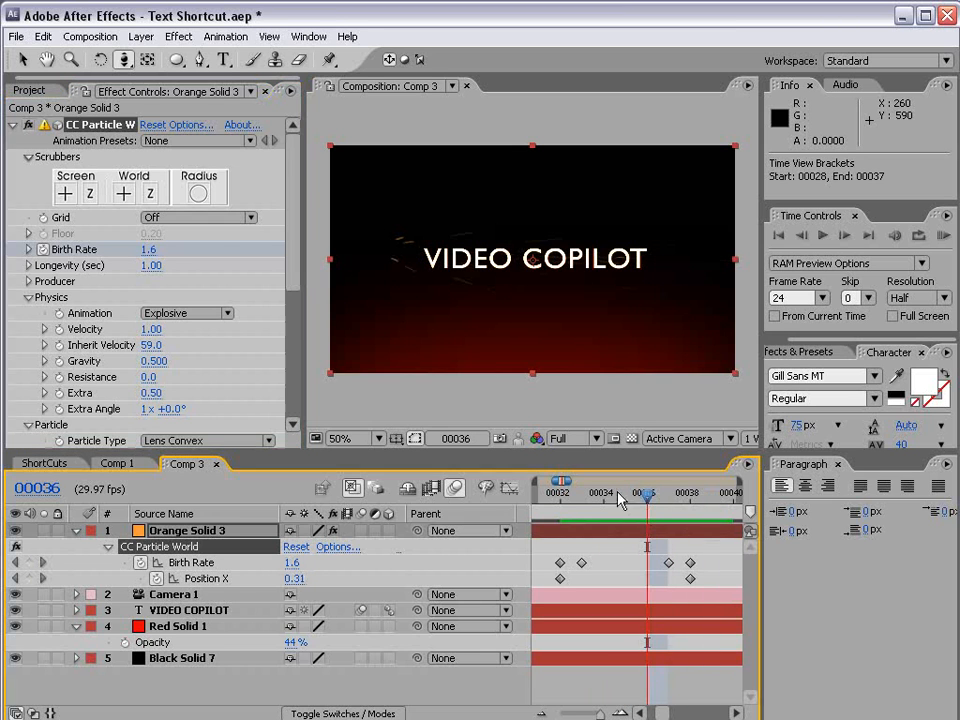
Increase the particles' Birth Size to 0.164 and set the Birth Rate keyframe at frame 33 to 3
scroll(180, 345, "down", 5)
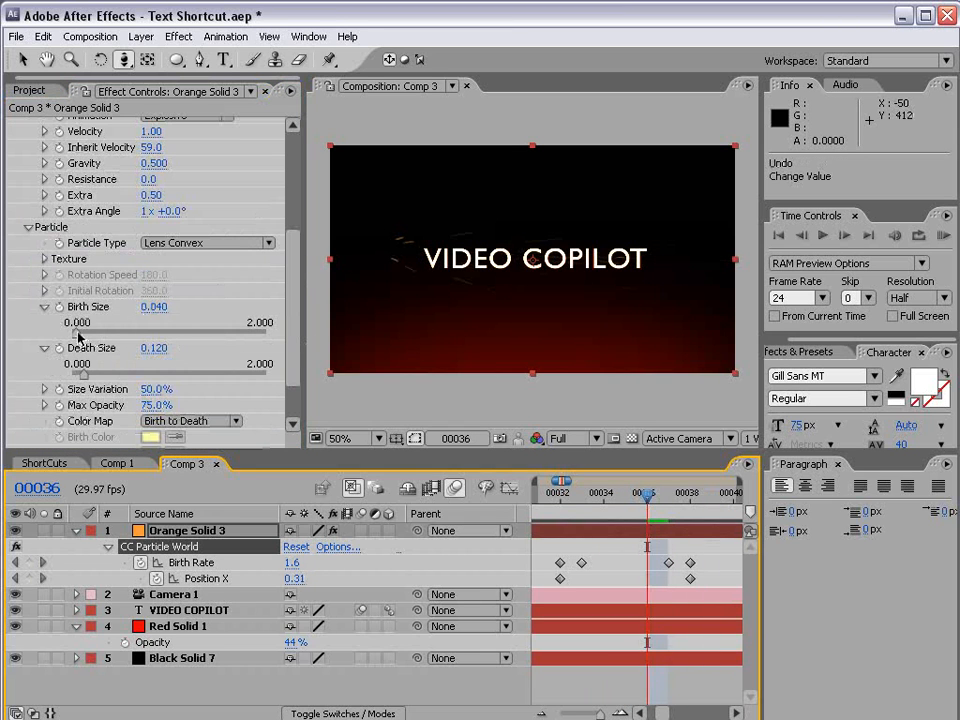
left_click_drag(79, 337, 90, 336)
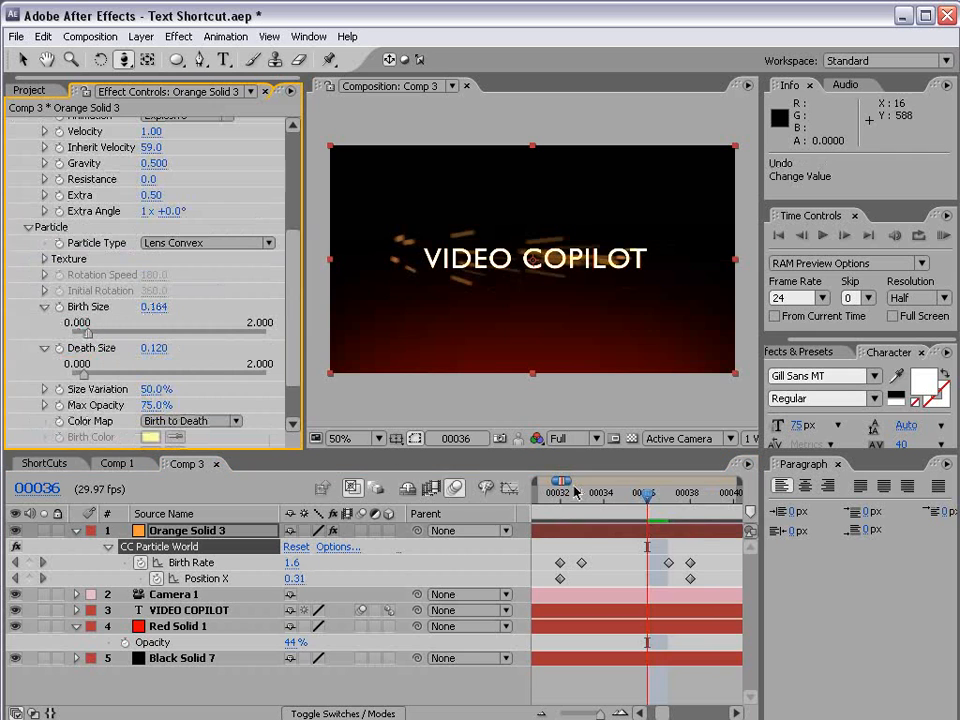
left_click(579, 492)
scroll(165, 238, "up", 3)
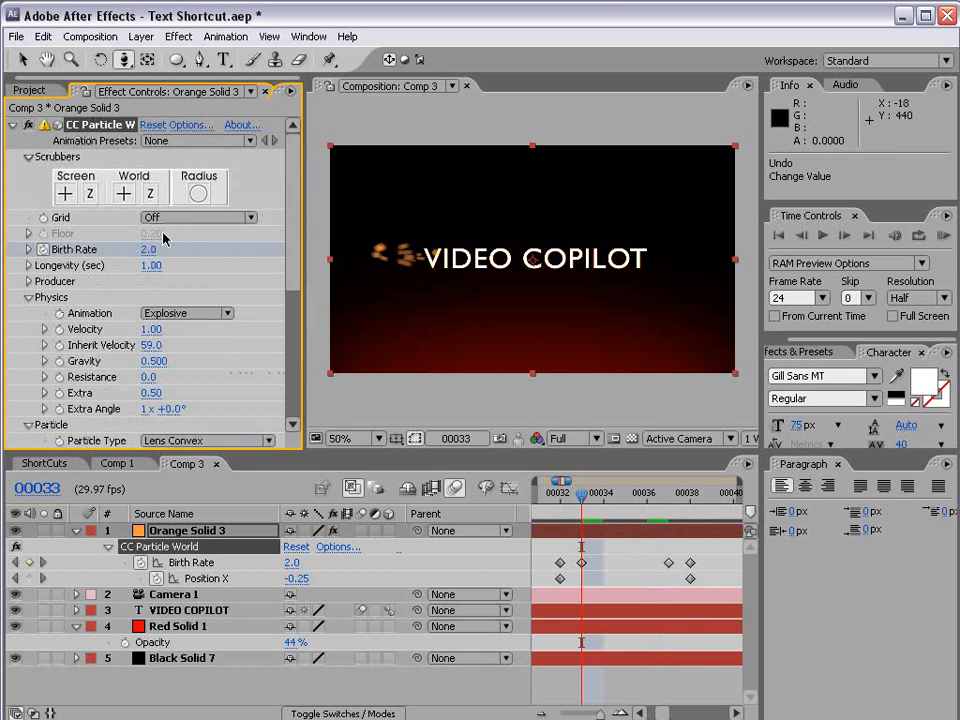
left_click(150, 250)
type("3")
key("Return")
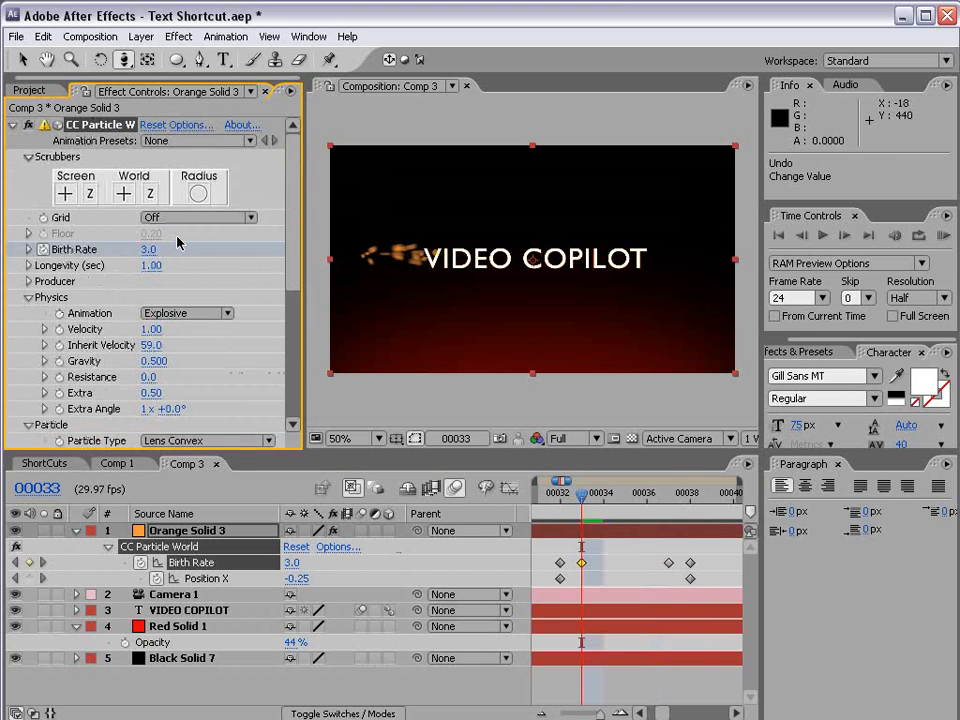
left_click(670, 502)
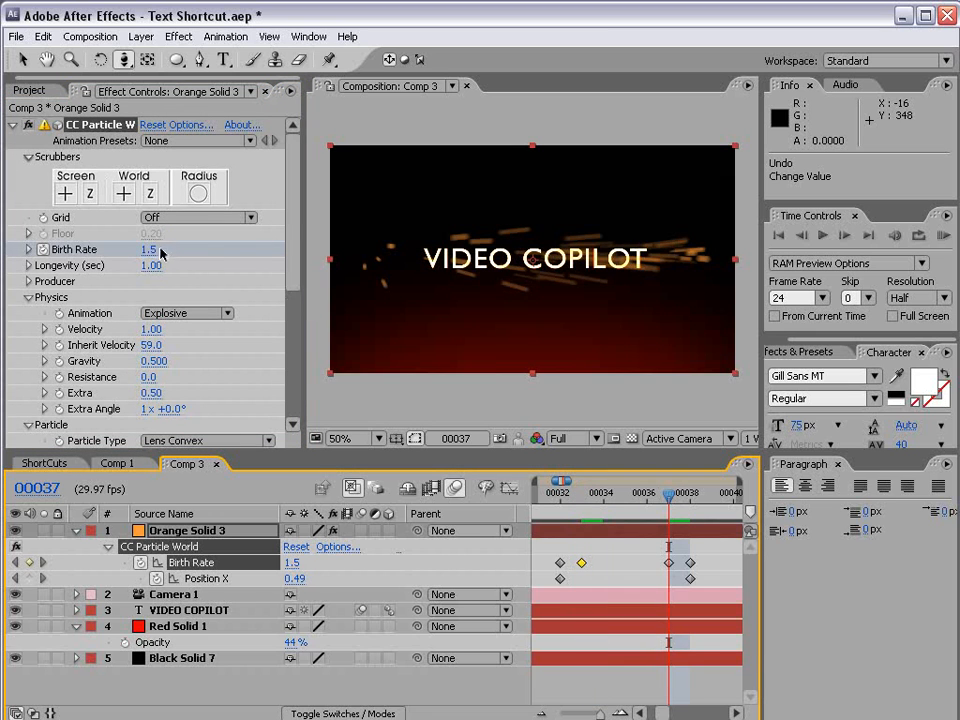
left_click_drag(587, 497, 671, 505)
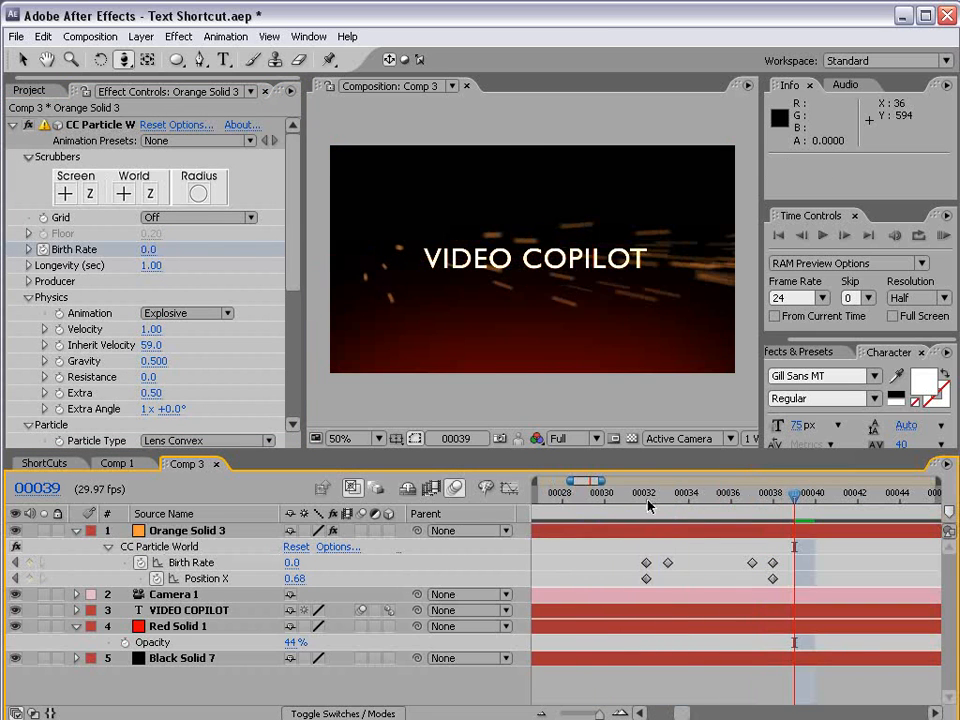
Set the particle physics to Inherit Velocity 46, Gravity 0.410 and Velocity 1.59
left_click_drag(648, 506, 795, 506)
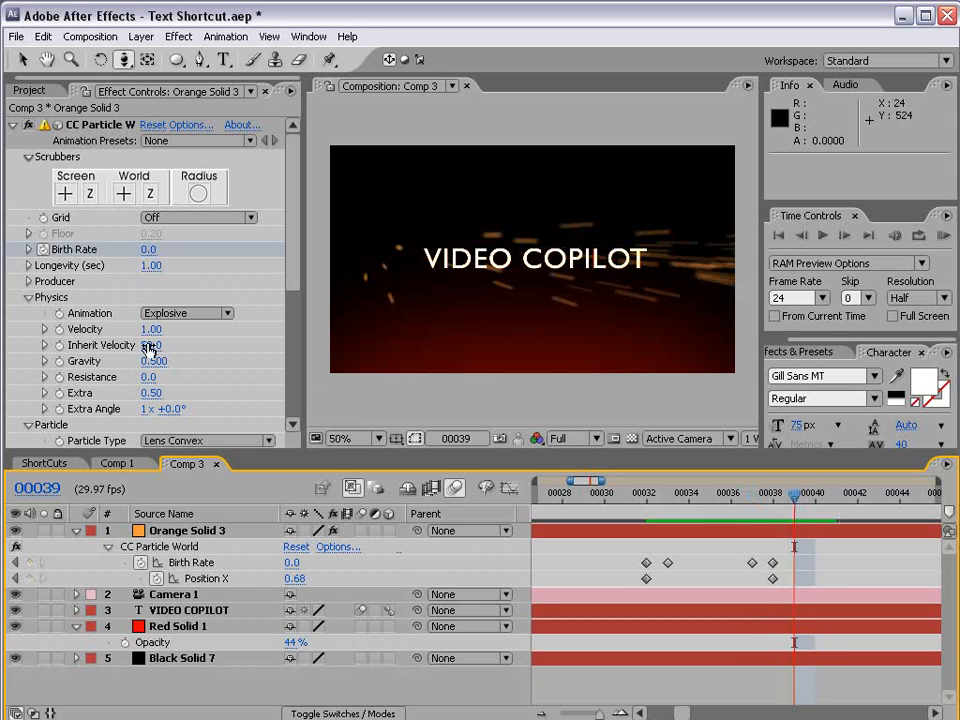
mouse_move(153, 345)
left_mouse_down()
mouse_move(118, 345)
mouse_move(150, 345)
left_mouse_up()
left_click_drag(648, 503, 752, 507)
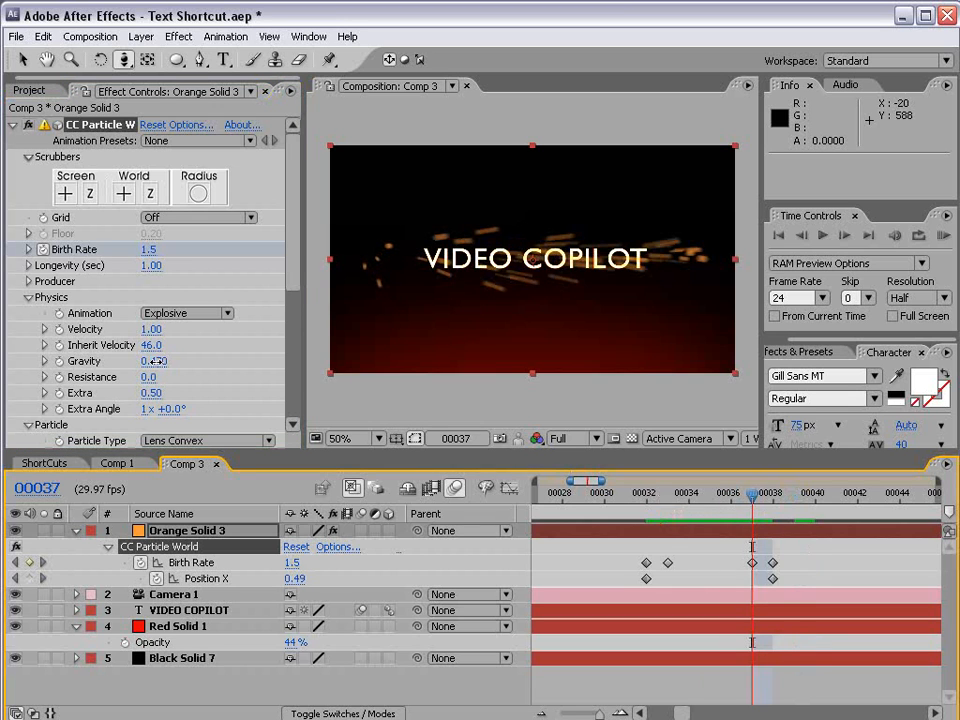
left_click_drag(150, 361, 152, 363)
key("ctrl+z")
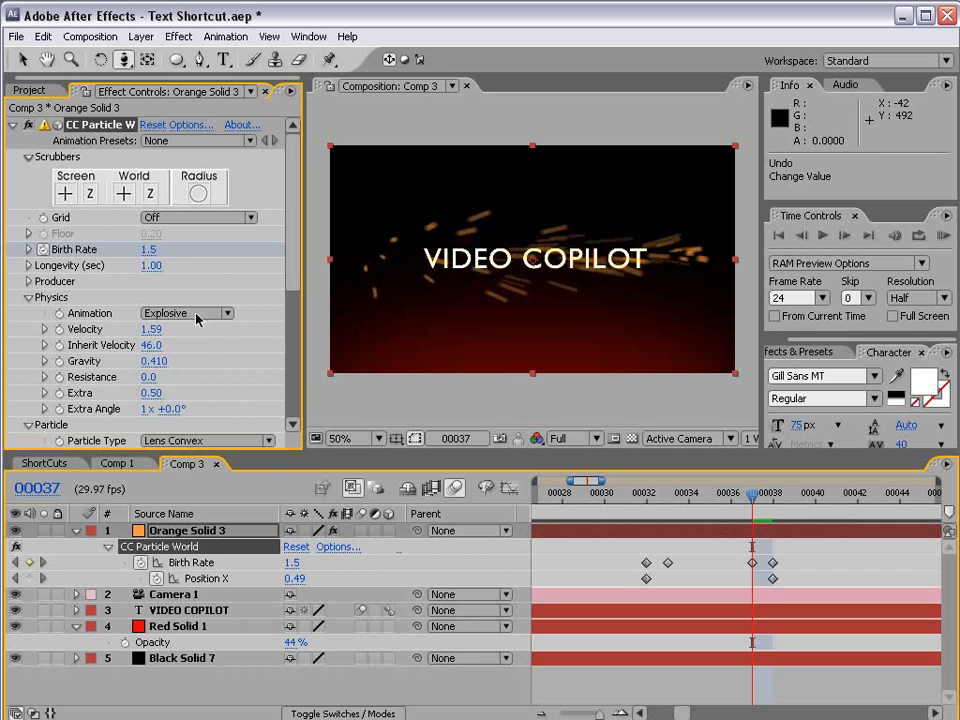
Reduce the spark particles' Birth Size to 0.044 while viewing frame 39
left_click_drag(656, 501, 796, 505)
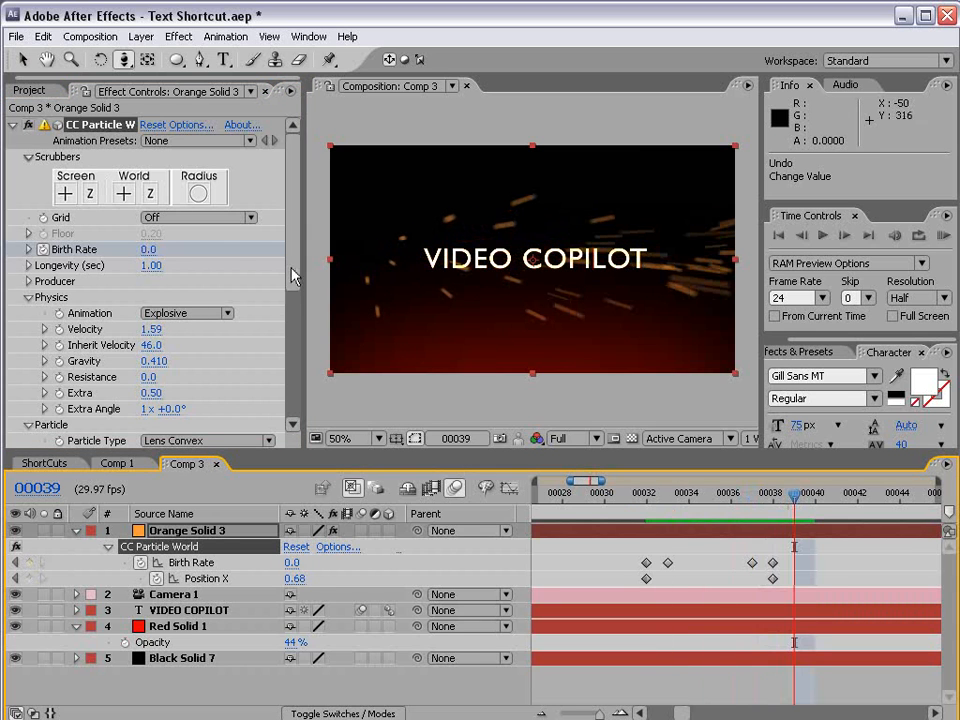
left_click_drag(294, 272, 308, 352)
left_click_drag(153, 343, 140, 343)
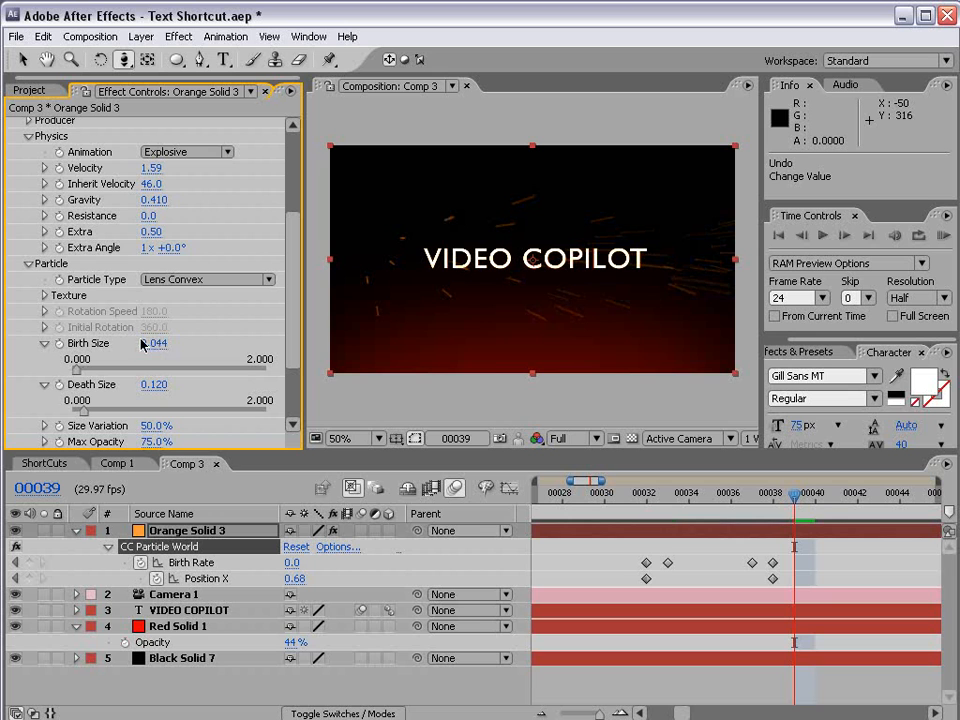
Add an Exposure effect to the orange particle solid and raise its Exposure to 4.00
left_click(180, 36)
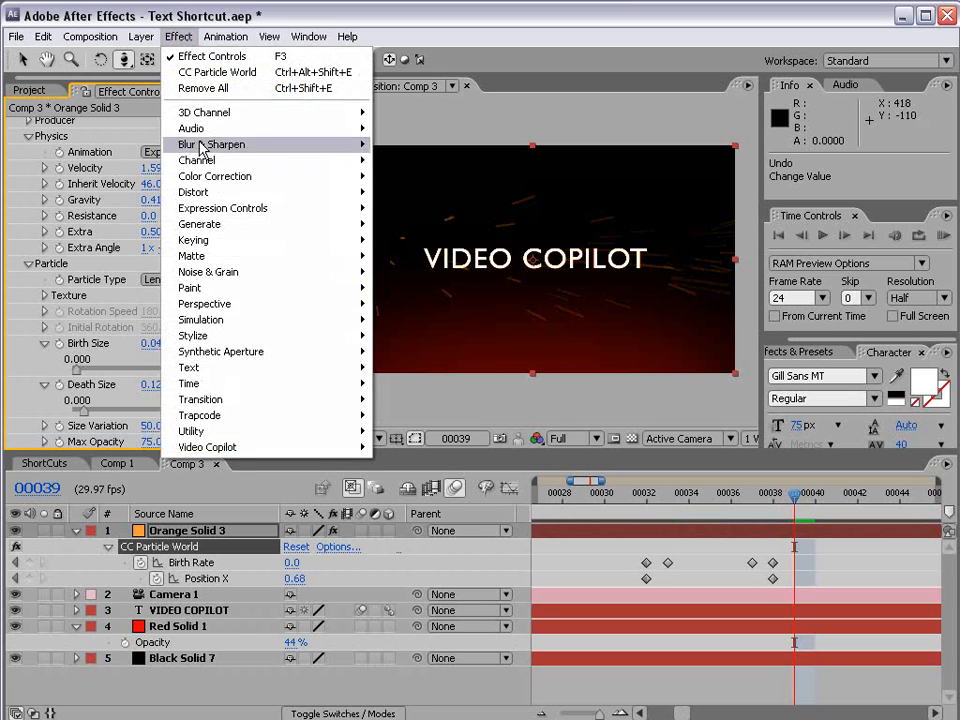
mouse_move(214, 176)
left_click(444, 449)
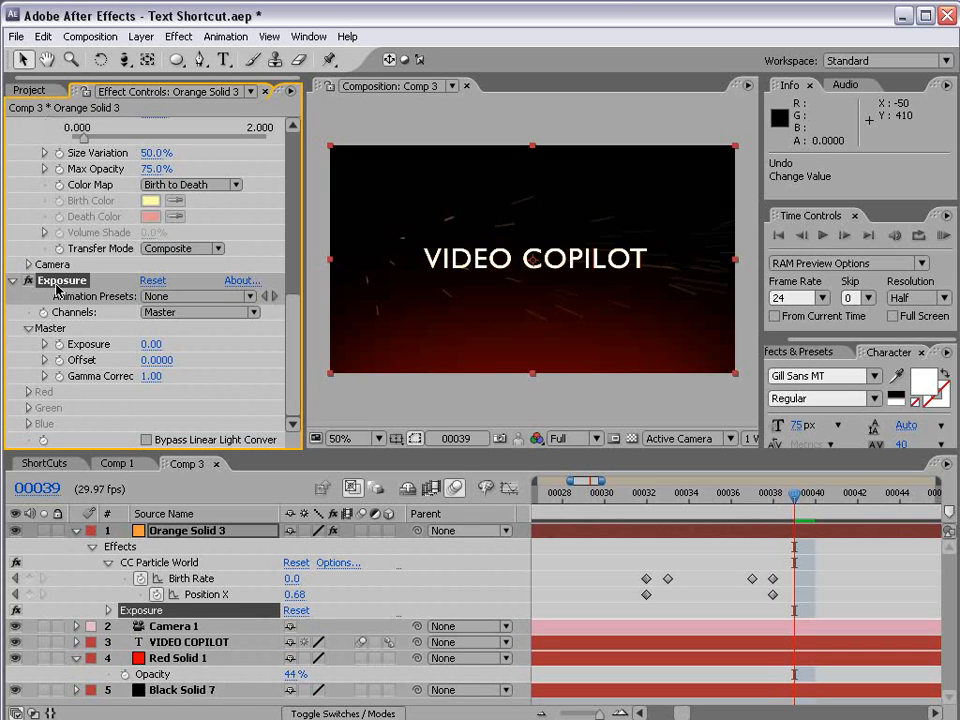
left_click_drag(155, 350, 193, 351)
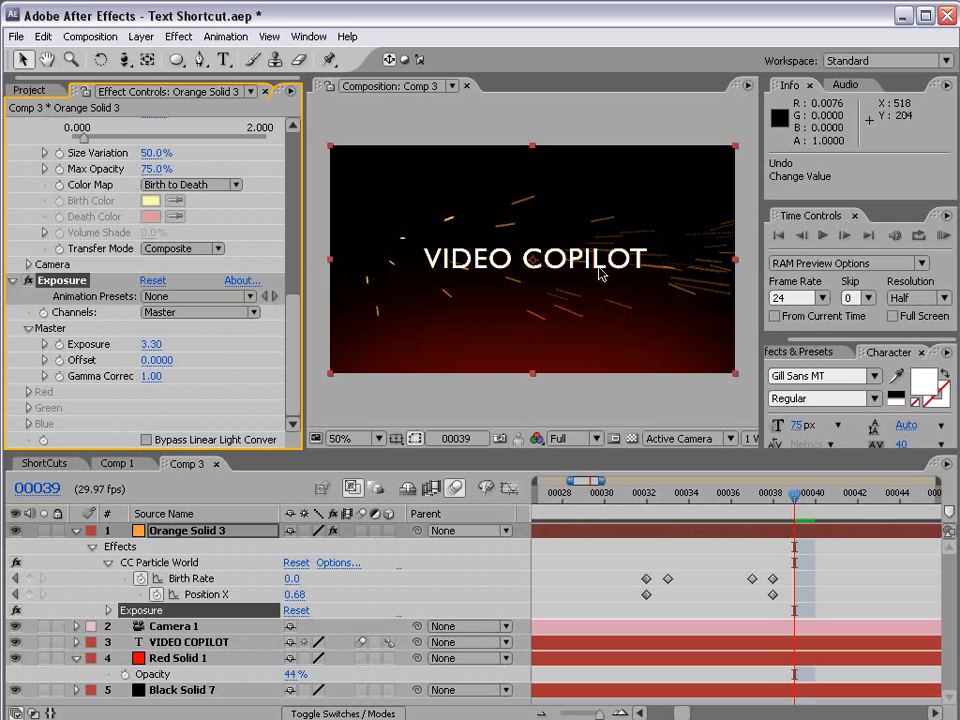
key("period")
key("comma")
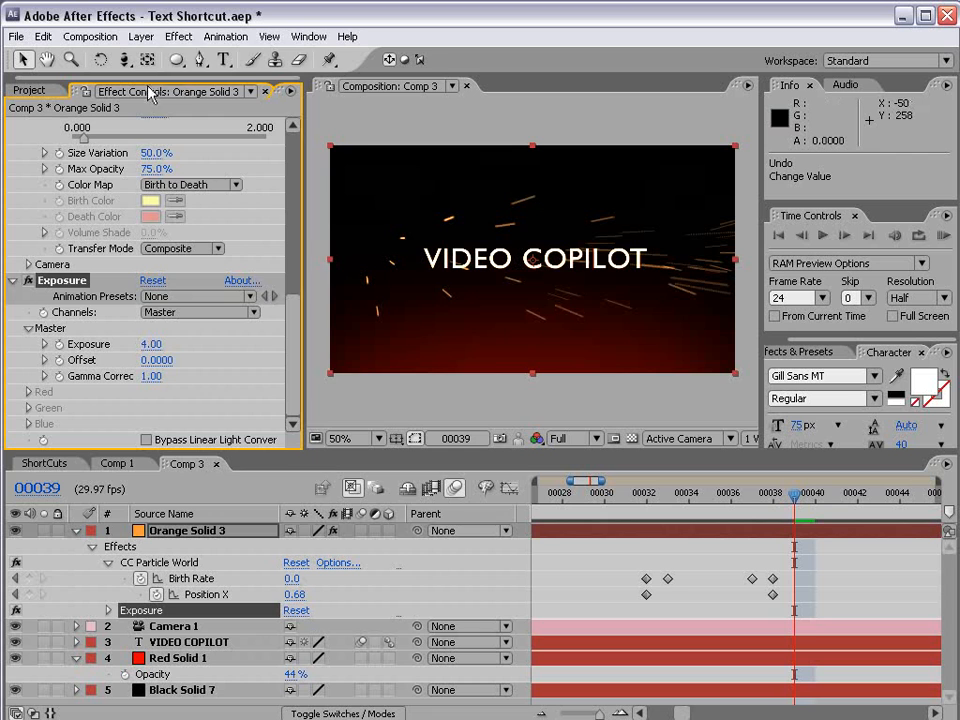
Add a Glow effect to the orange particle solid with Glow Intensity 0.2 and Glow Radius 11
left_click(179, 36)
mouse_move(246, 335)
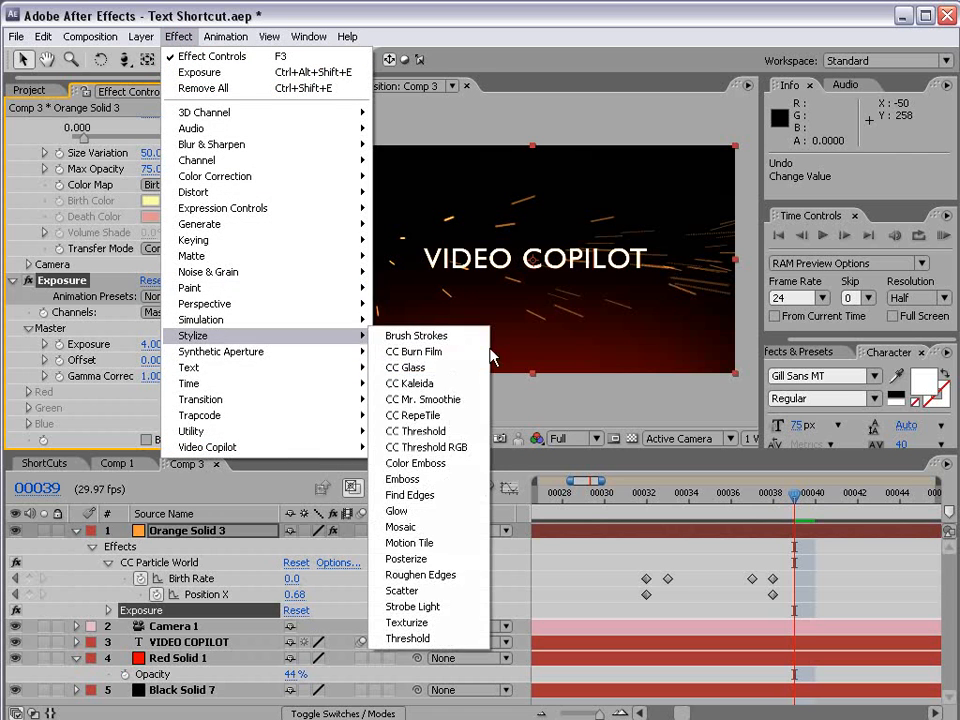
left_click(412, 511)
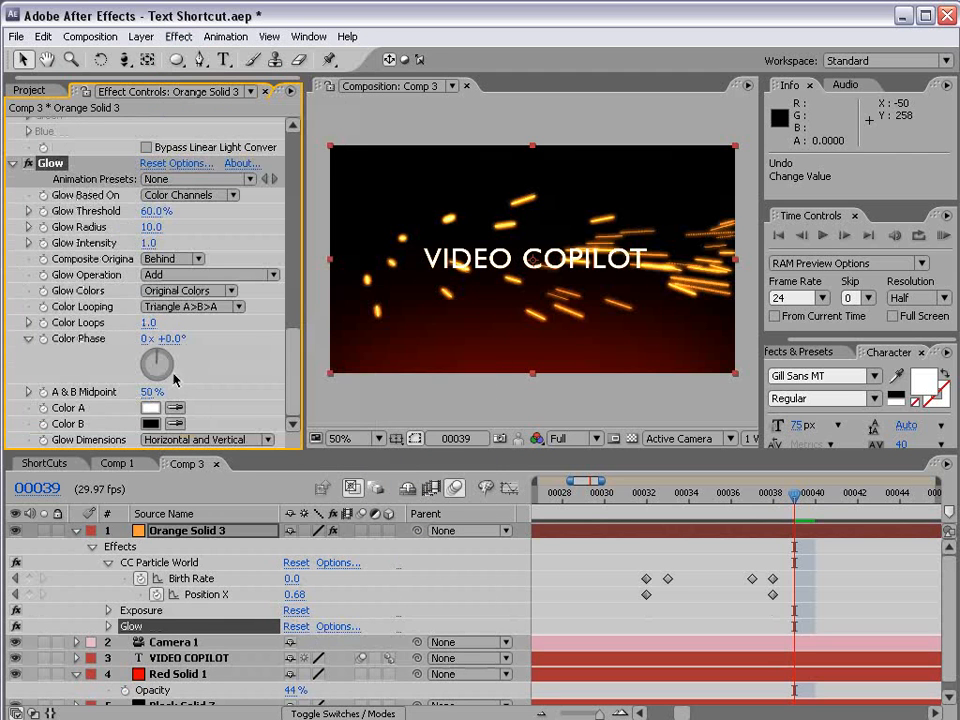
left_click_drag(155, 247, 115, 254)
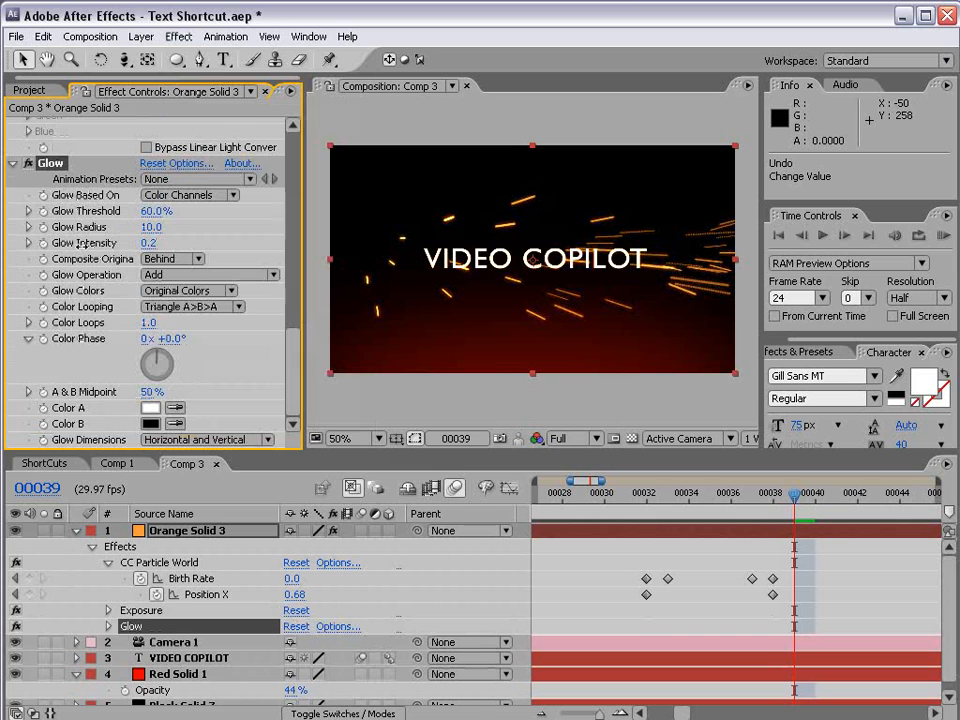
key("period")
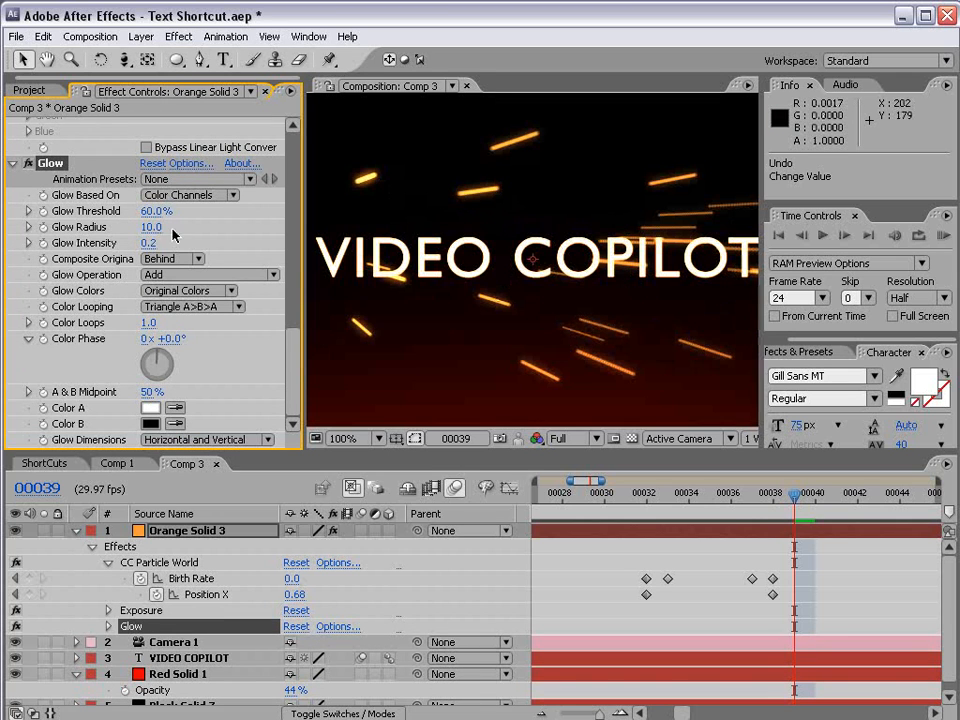
left_click_drag(153, 230, 141, 227)
key("comma")
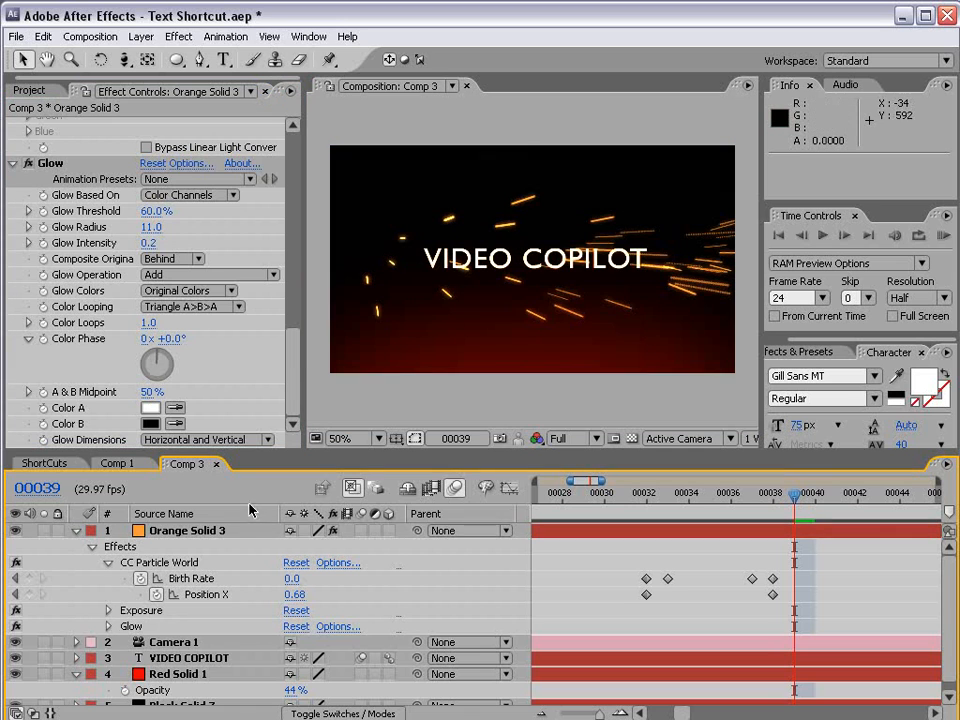
Rename the orange solid layer to Particle and duplicate it
left_click(185, 533)
key("Return")
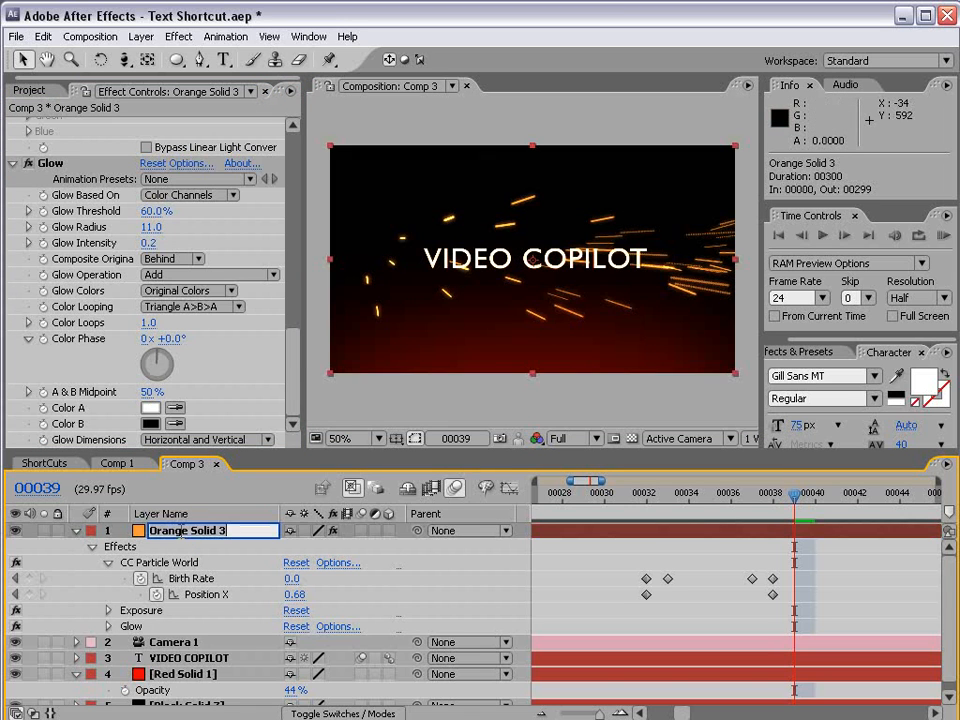
type("Particle")
key("Return")
key("ctrl+d")
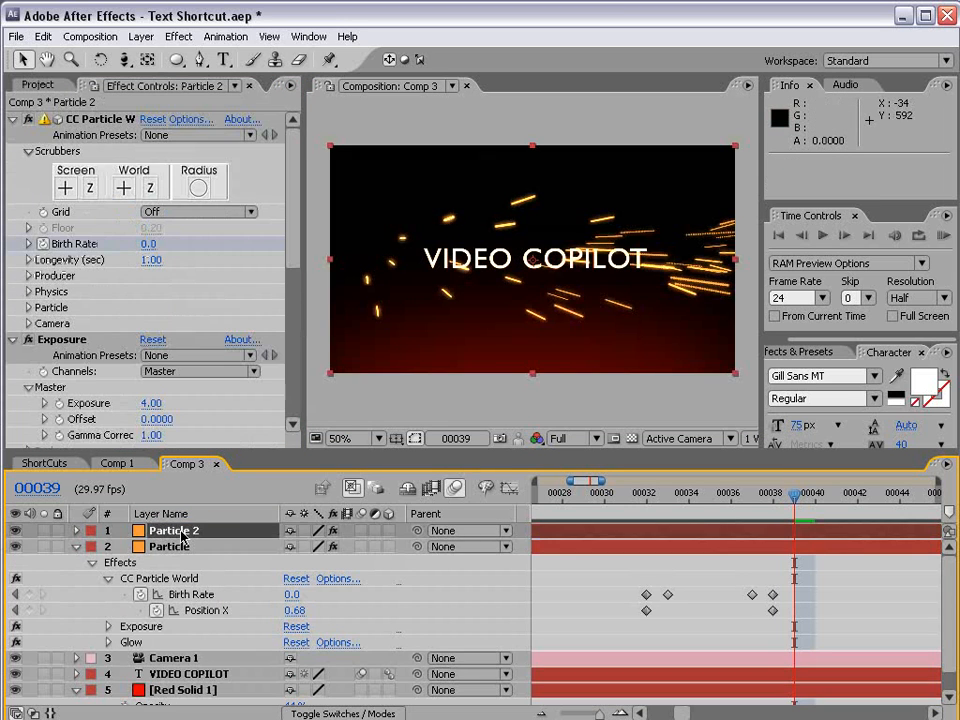
Set the duplicated particle layer's physics to Inherit Velocity 31 and Gravity 1.220
left_click(13, 119)
left_click(13, 135)
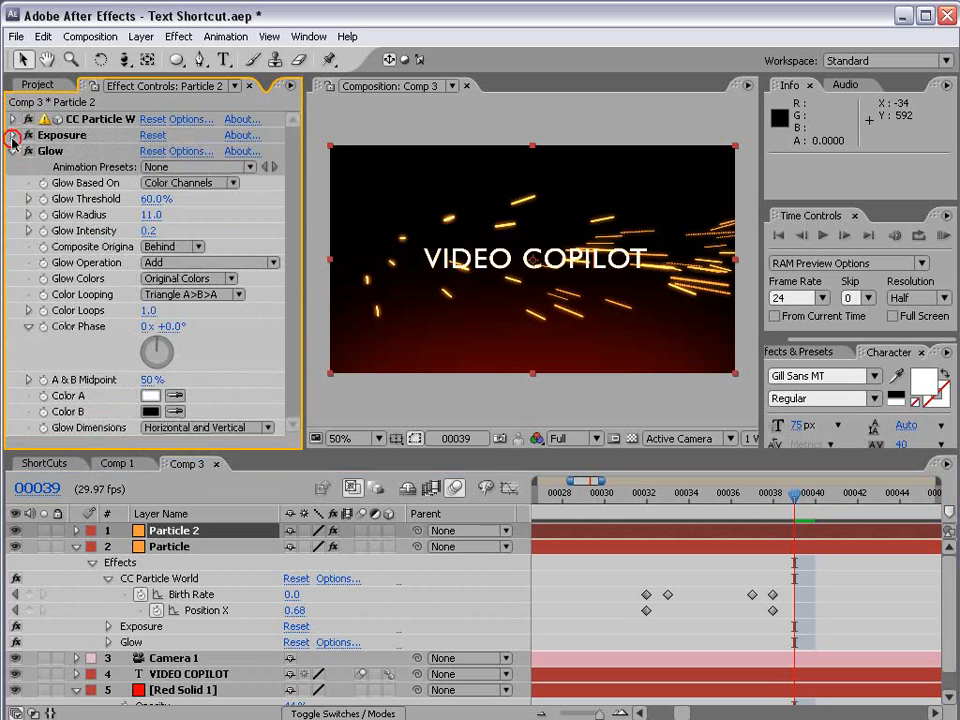
left_click(13, 151)
left_click(12, 119)
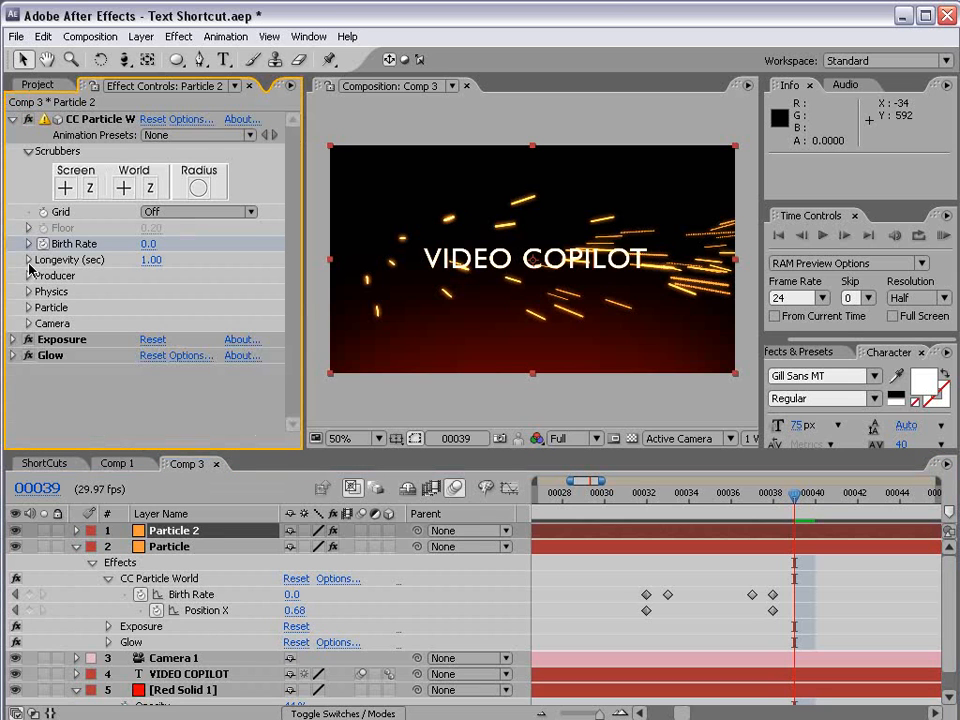
left_click(28, 276)
left_click(27, 276)
left_click(28, 292)
mouse_move(158, 341)
left_mouse_down()
mouse_move(147, 342)
mouse_move(220, 348)
left_mouse_up()
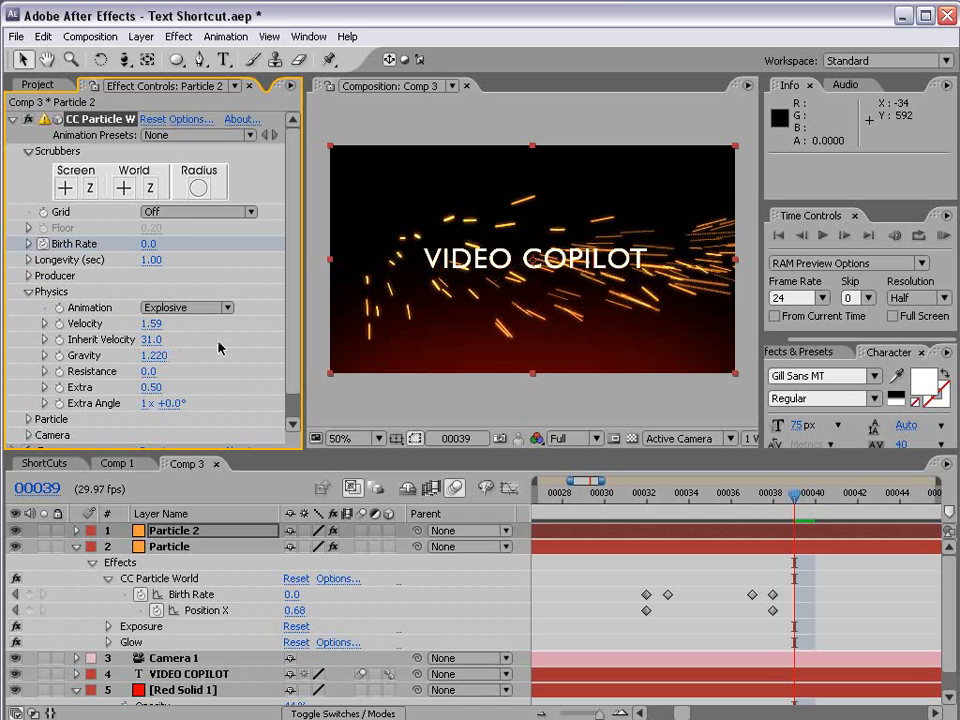
Turn off Force Motionblur in the CC Particle World render settings of the Particle 2 layer
left_click(190, 121)
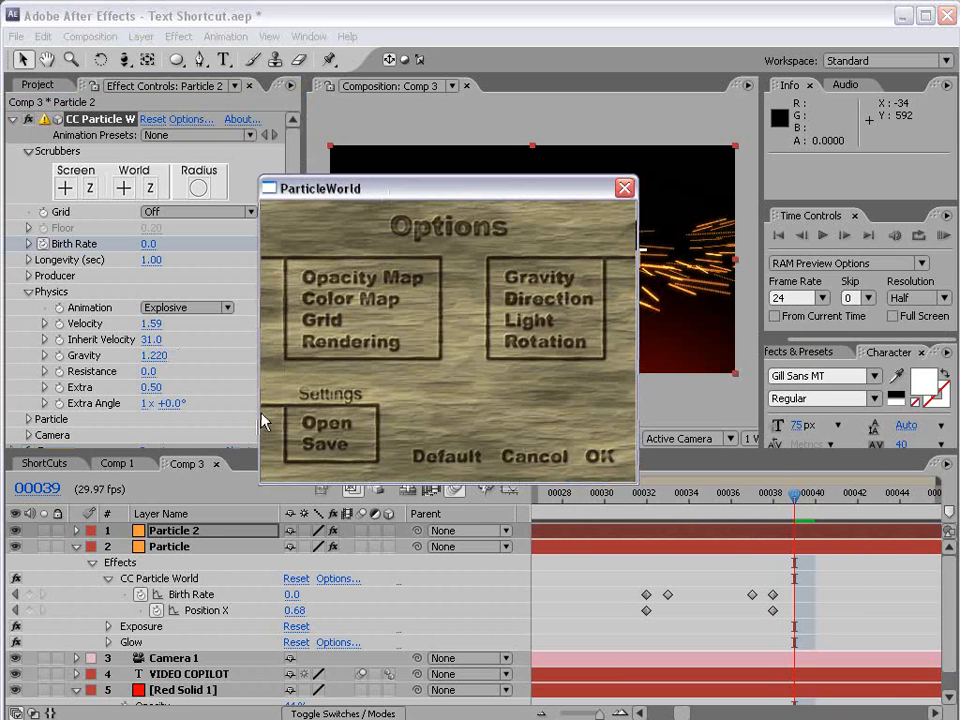
left_click(347, 343)
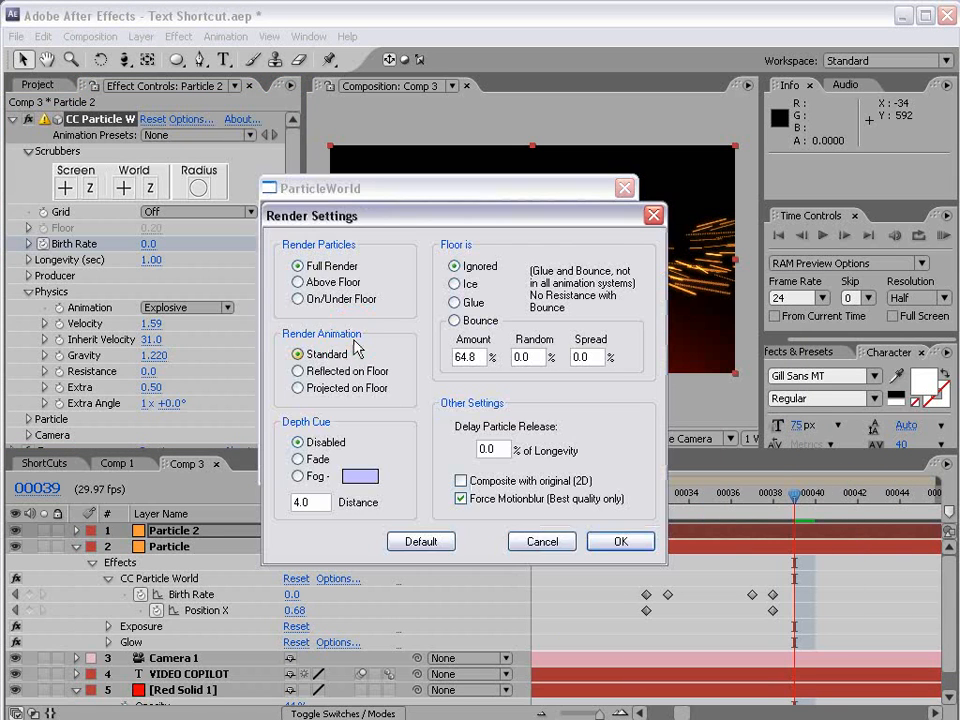
left_click(619, 541)
left_click(596, 457)
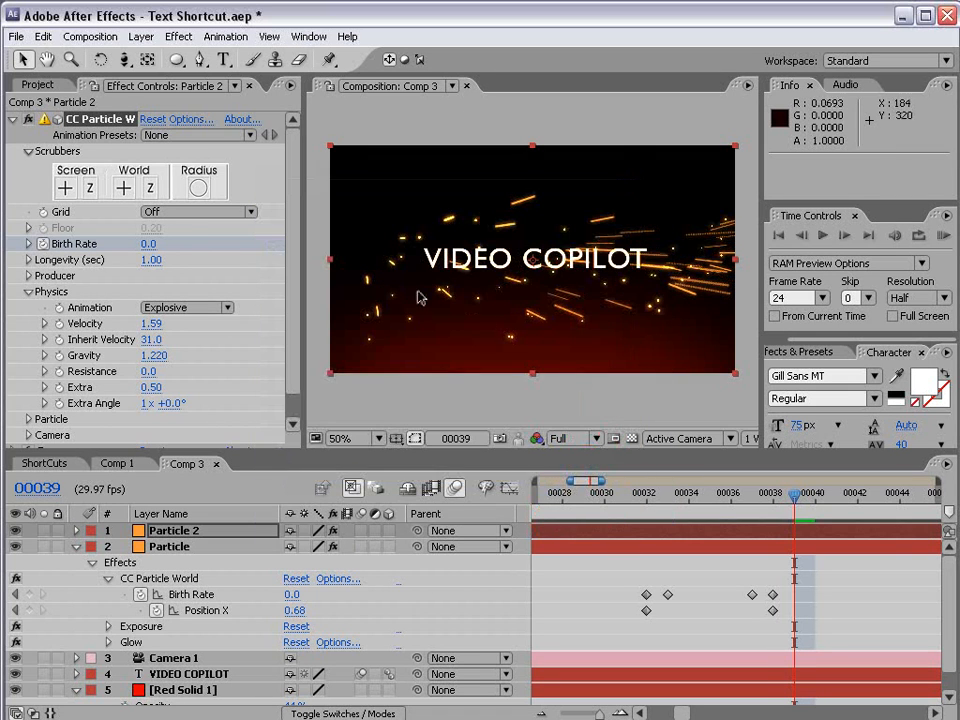
Reduce the Birth Size of the Particle 2 layer's particles to 0.030
key("period")
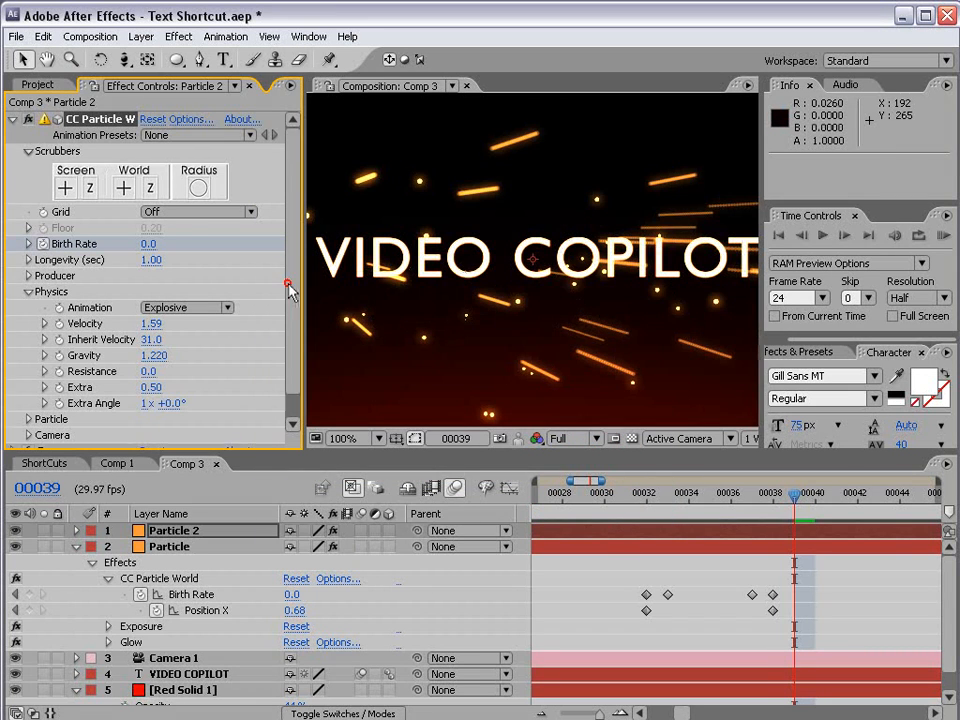
scroll(289, 289, "down", 1)
left_click(28, 392)
scroll(35, 394, "down", 3)
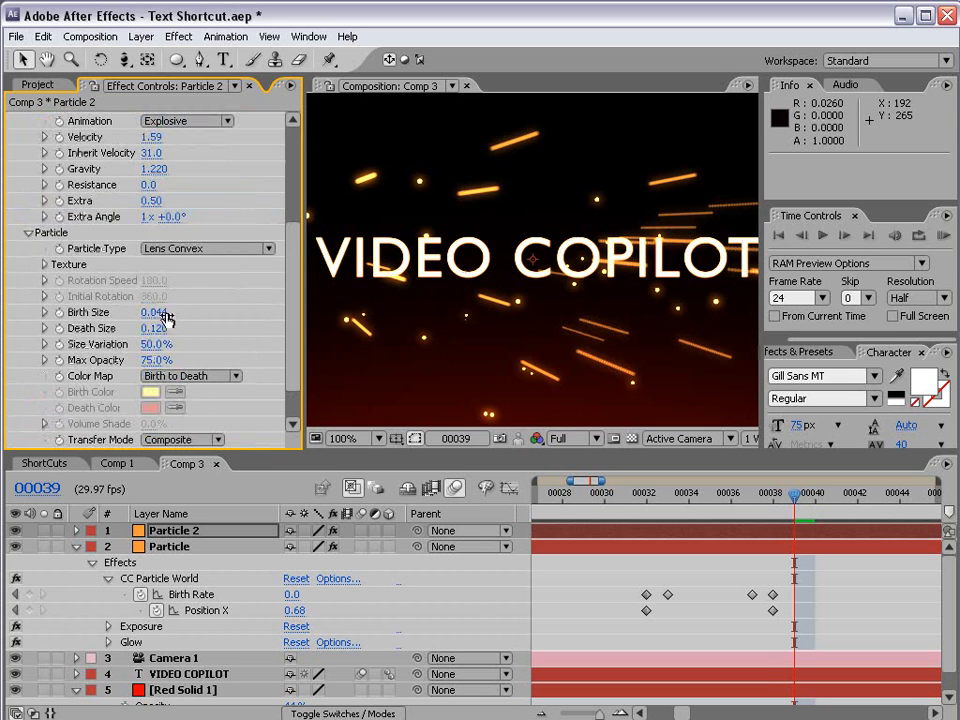
left_click_drag(155, 315, 152, 316)
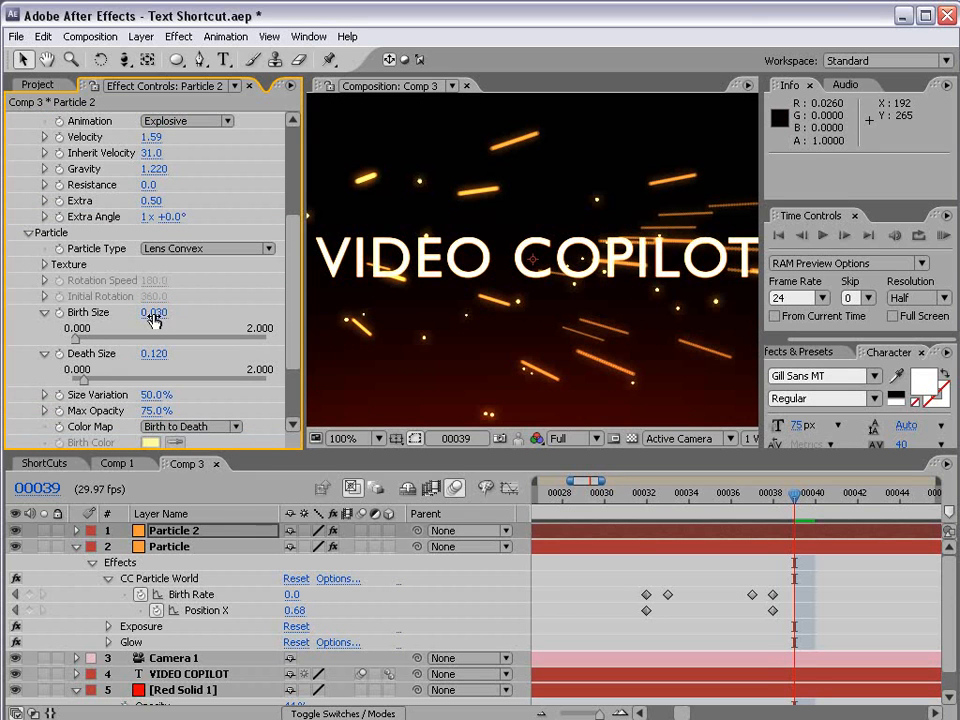
Move both particle layers 26 frames earlier so the sparks line up with the incoming letters around frame 10
key("grave")
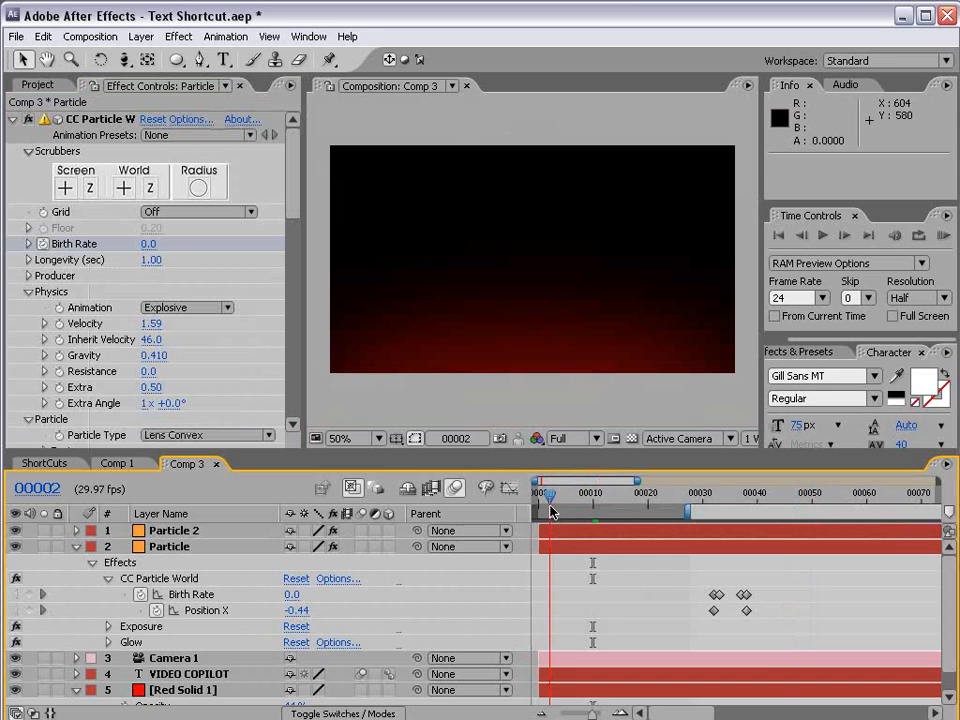
left_click_drag(550, 510, 593, 500)
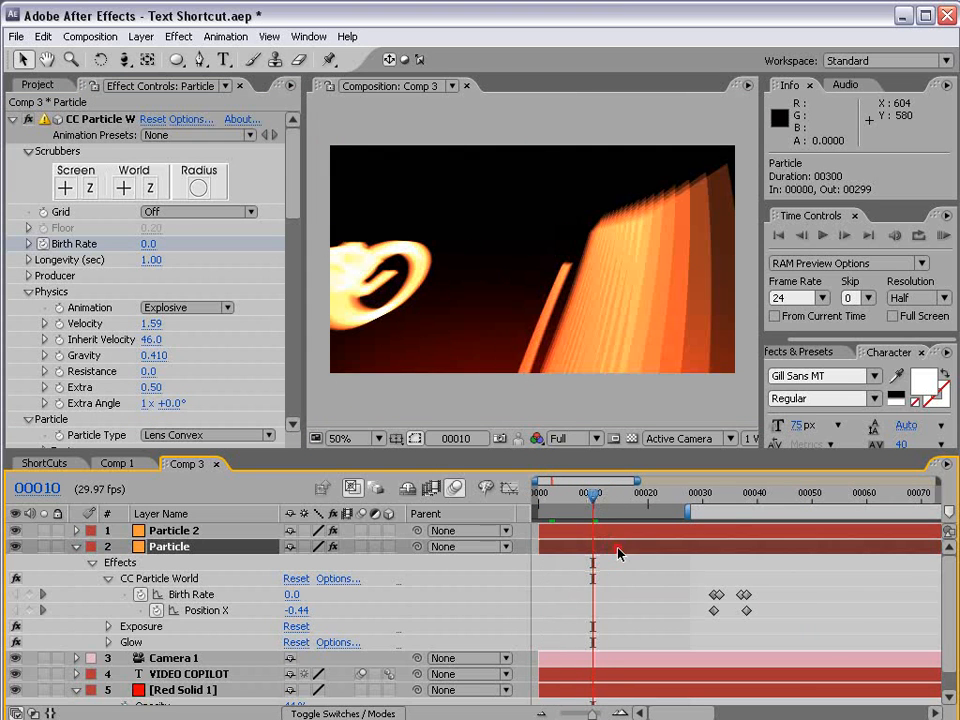
left_click(630, 534, "shift")
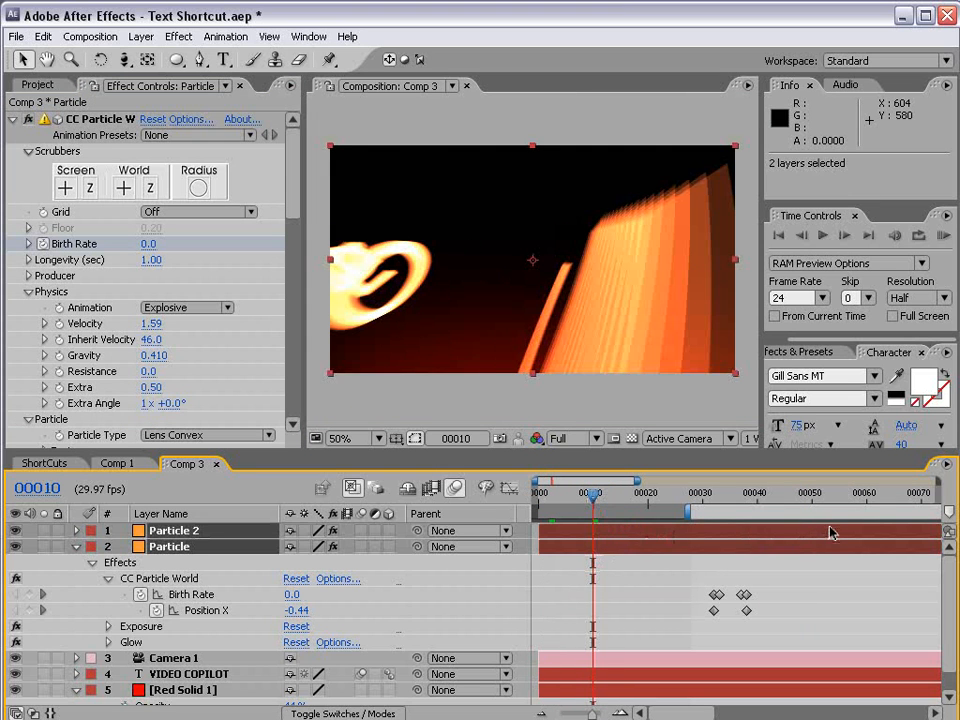
left_click_drag(830, 533, 686, 542)
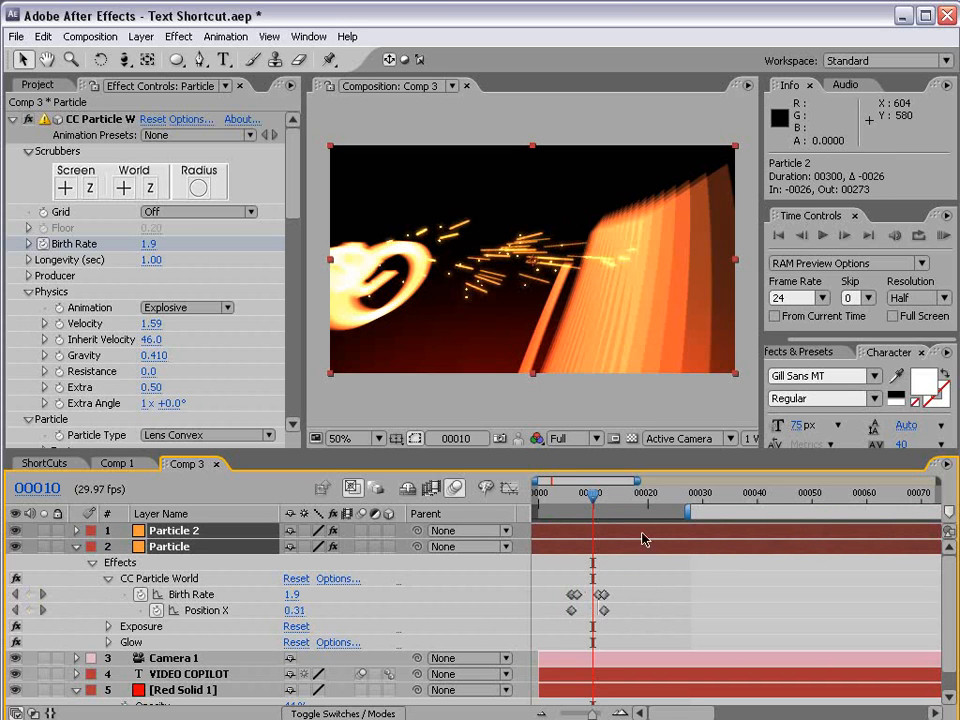
Set the work area from frame 1 to frame 21 and run a RAM preview of the sparks with the text
key("KP_0")
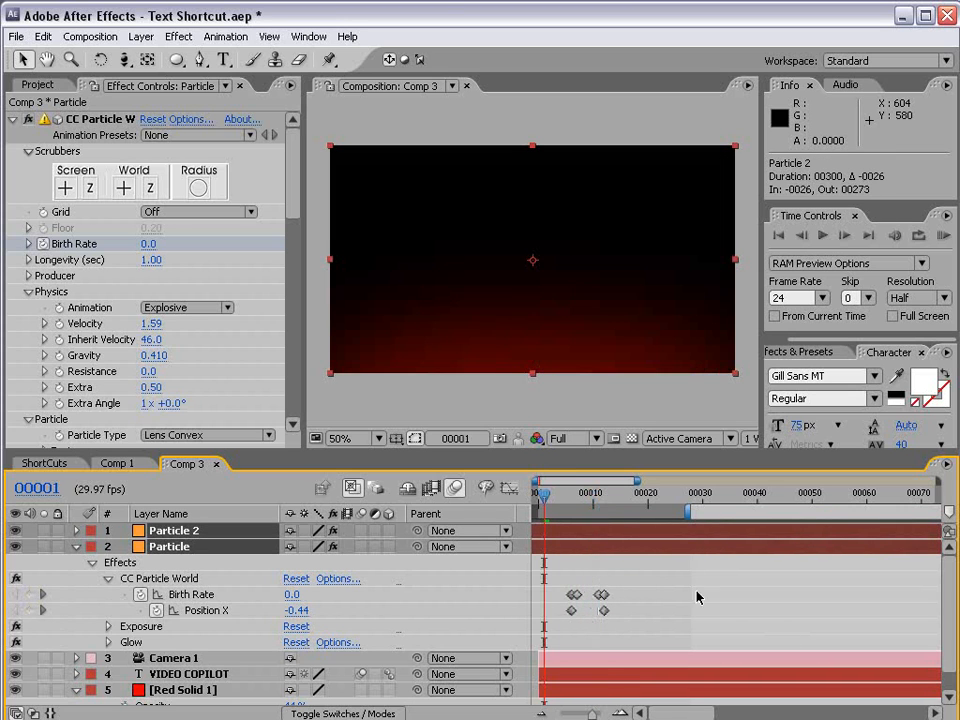
key("b")
left_click(653, 498)
key("n")
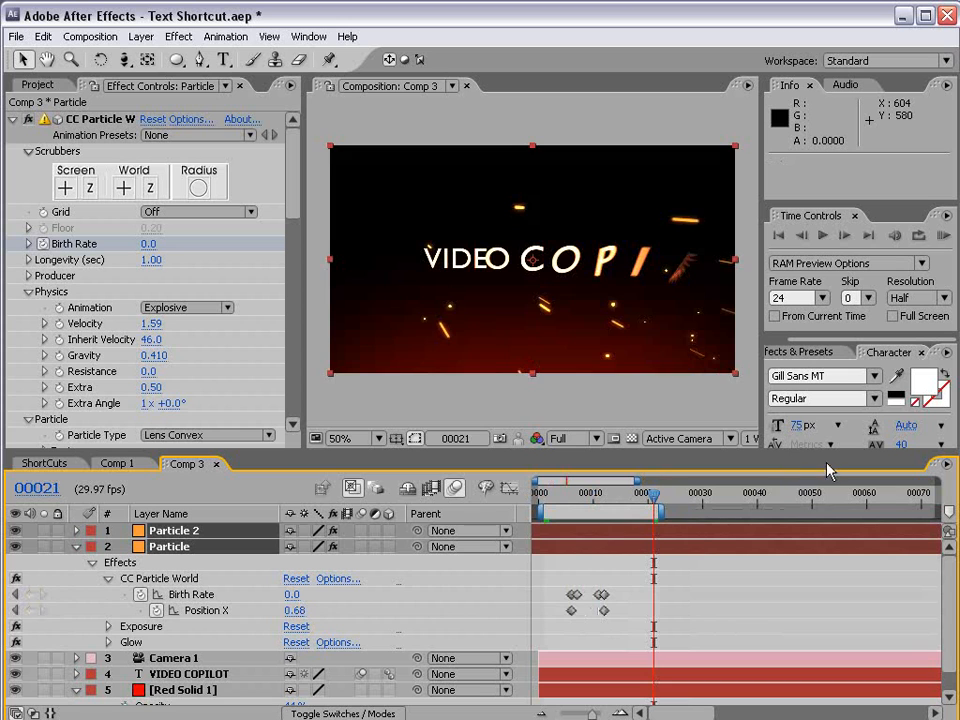
key("KP_0")
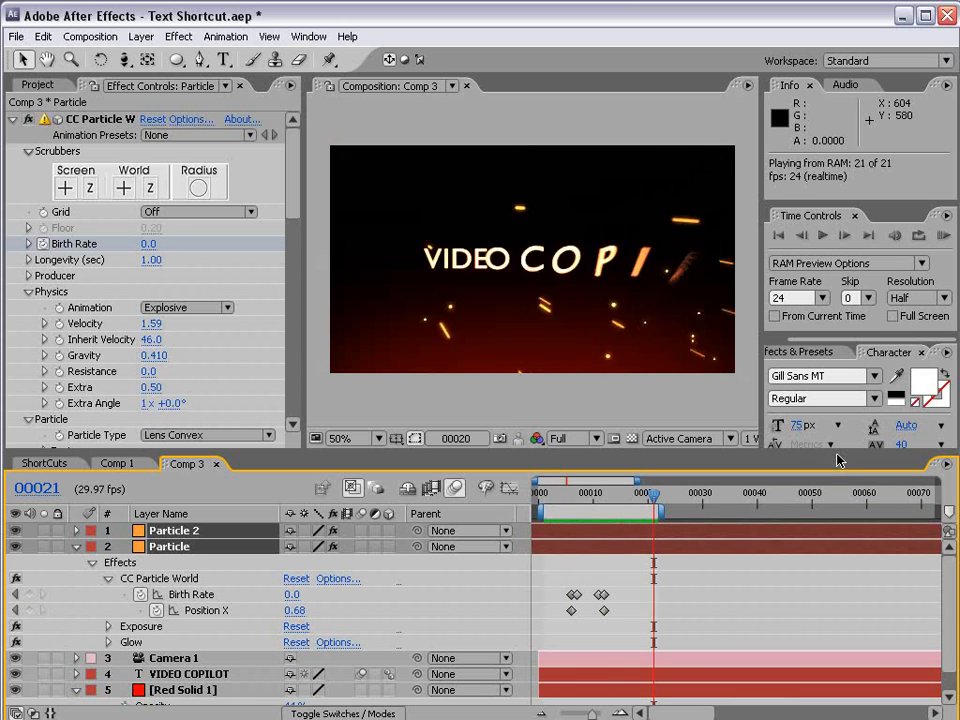
key("space")
Shift both particle layers 5 frames later and move the Particle layer's starting Birth Rate and Position X keyframes to begin at frame 8
left_click(579, 549)
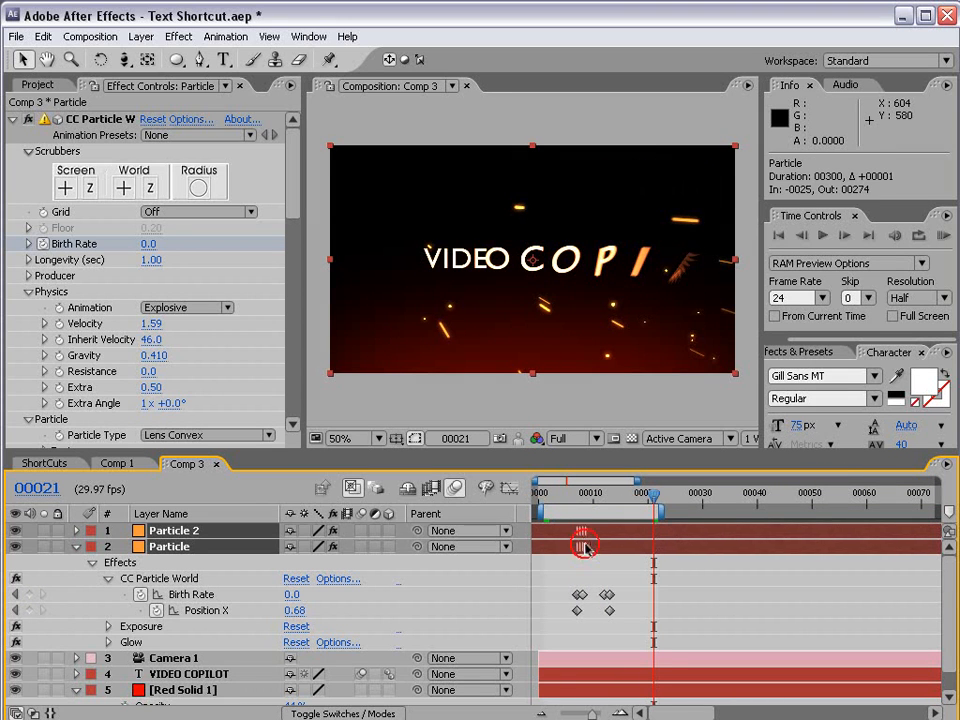
left_click_drag(575, 493, 631, 514)
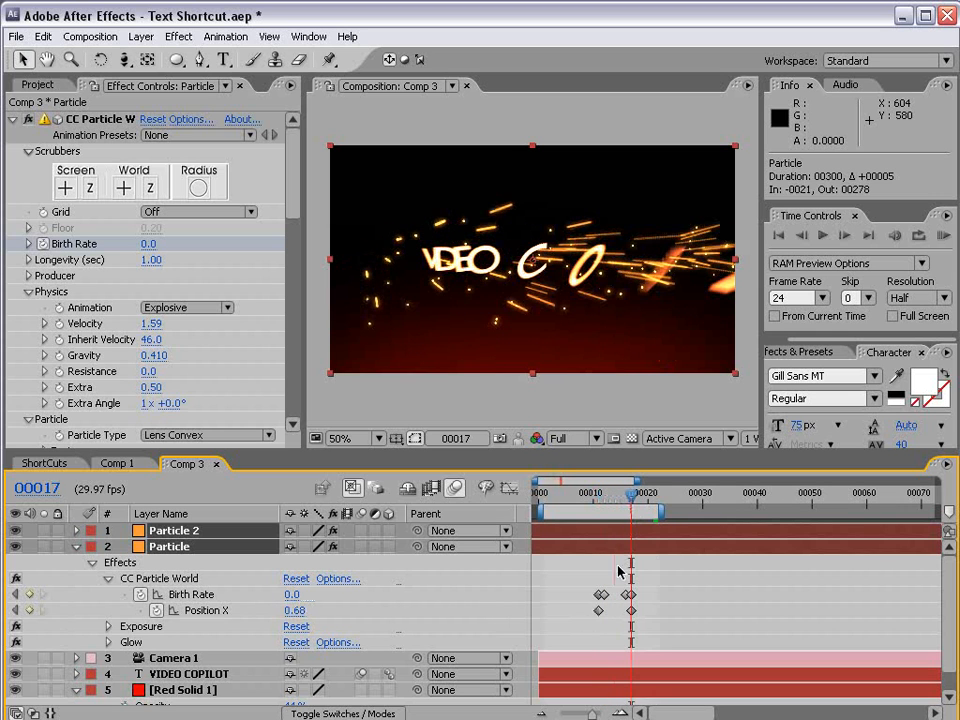
left_click_drag(574, 572, 588, 618)
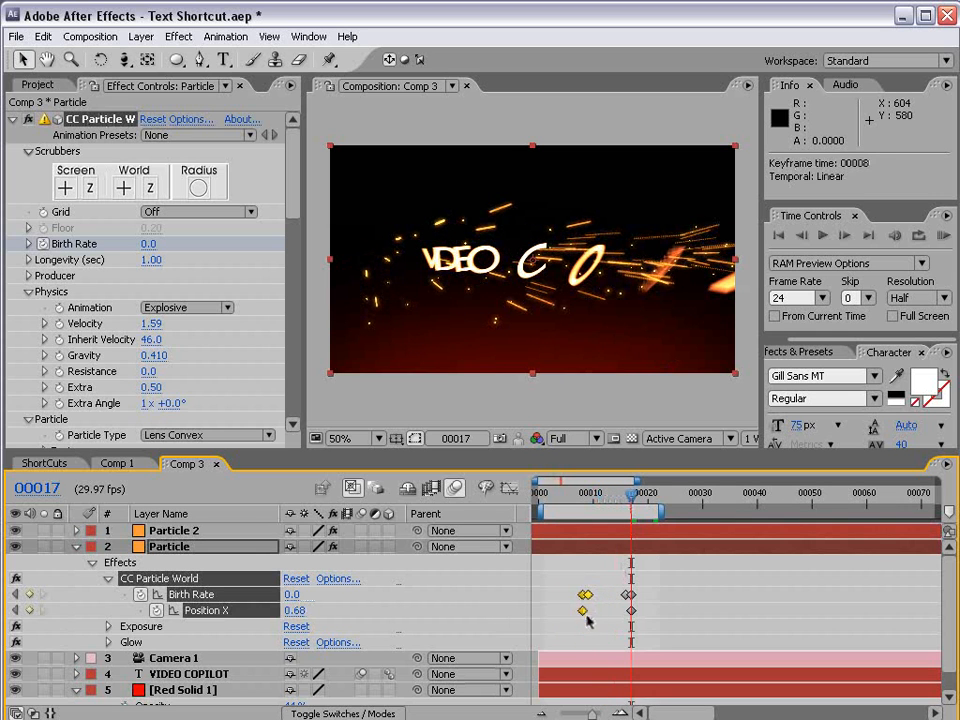
left_click(580, 497)
left_click_drag(580, 497, 598, 497)
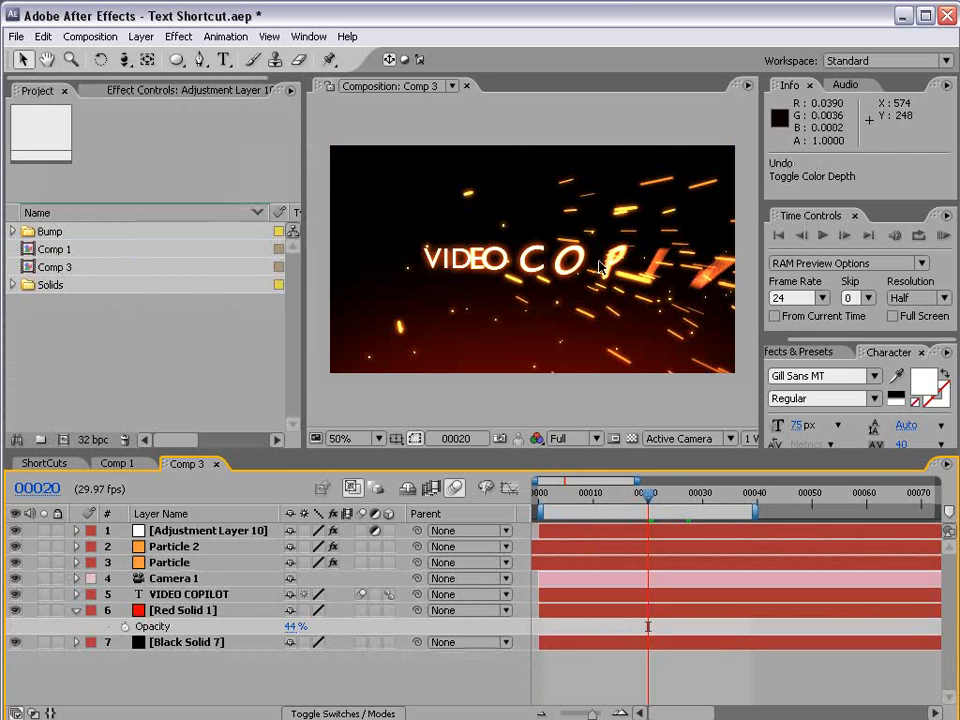
Try orbiting the camera around the text and sparks, and undo the orbit
key("c")
left_click_drag(631, 247, 435, 242)
key("ctrl+z")
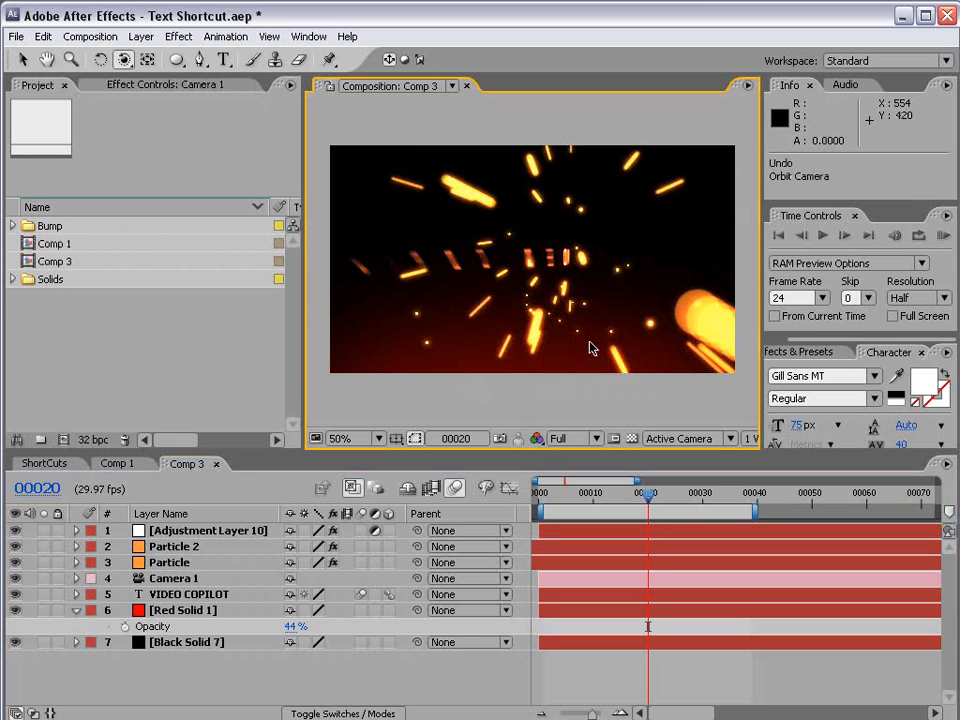
At frame 22, reposition Camera 1 to 669.5, 238.2, -469.5 to view the text and sparks from an angle
left_click(162, 581)
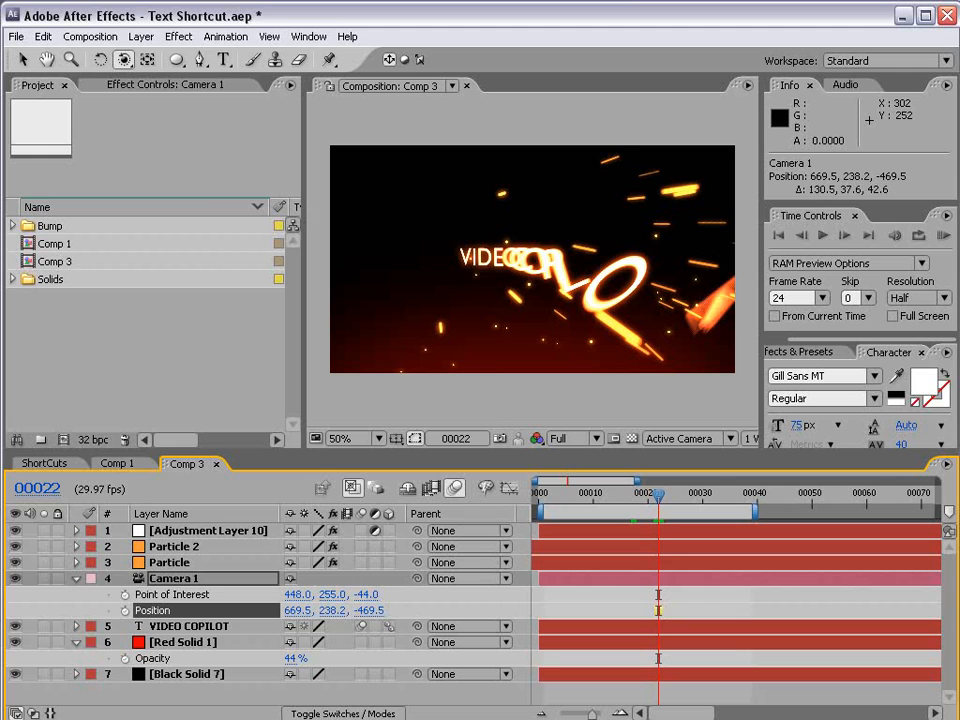
Switch to Photoshop and examine the Bullet DVD cover artwork and its website text layer
key("alt+Tab")
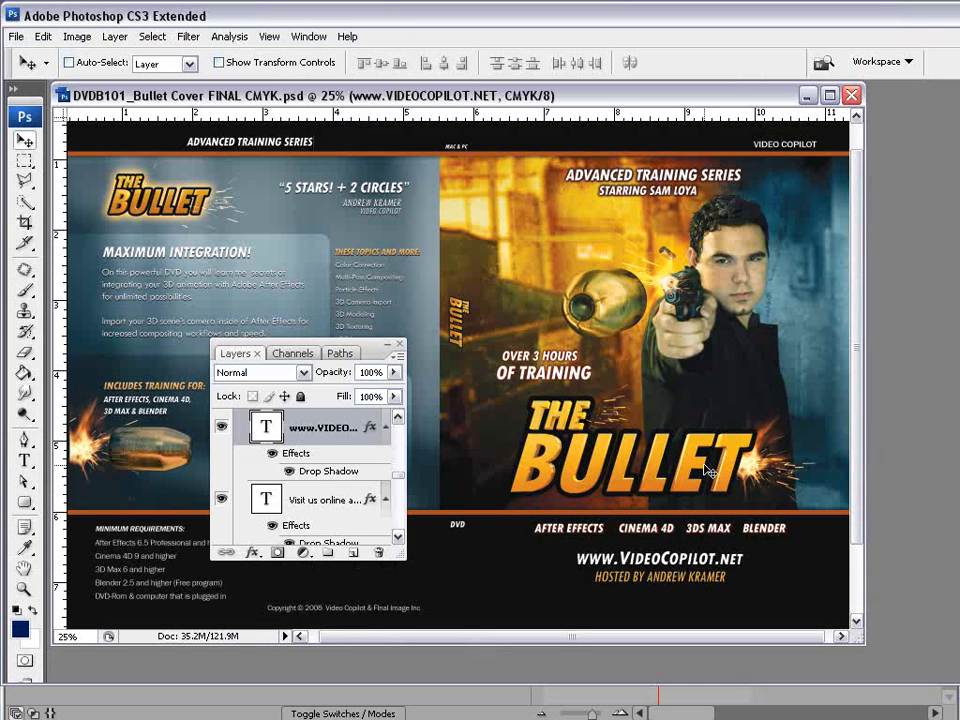
left_click(25, 460)
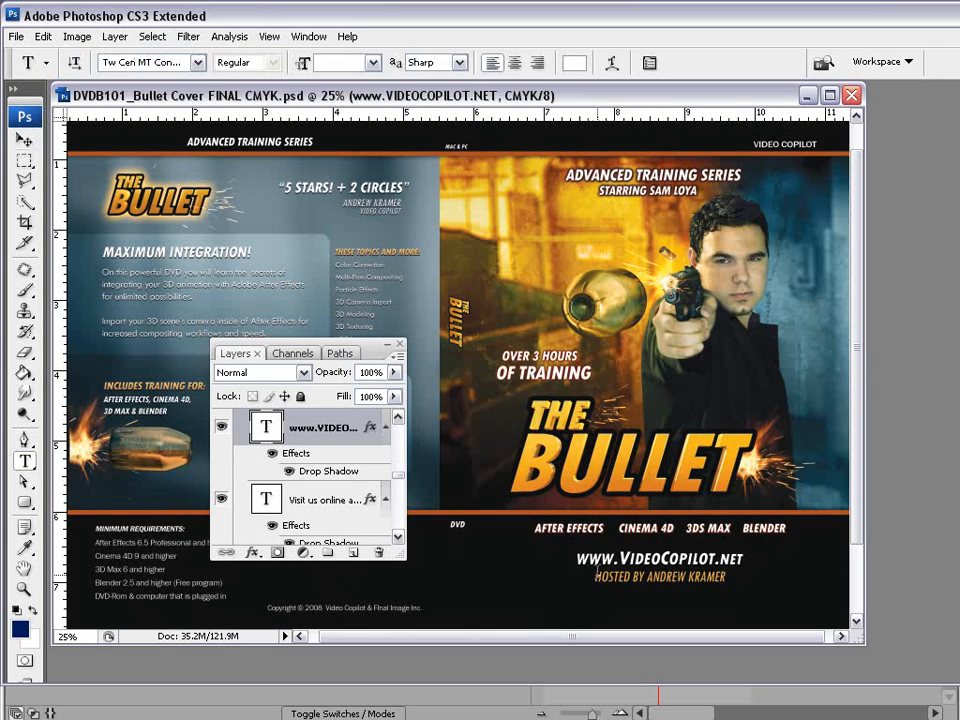
left_click(25, 140)
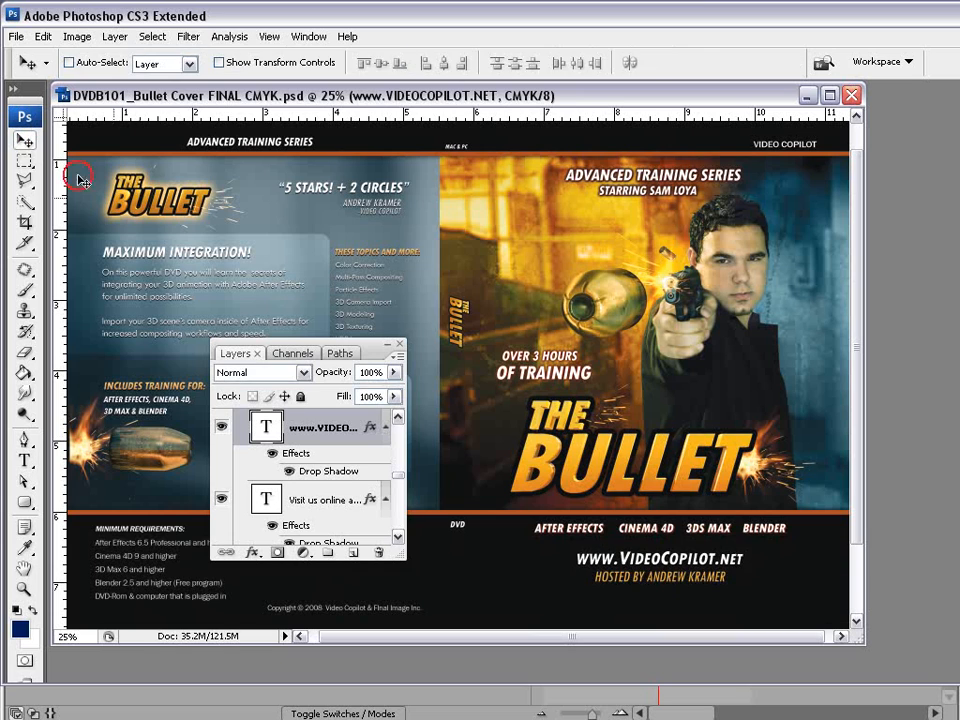
key("ctrl+t")
key("Return")
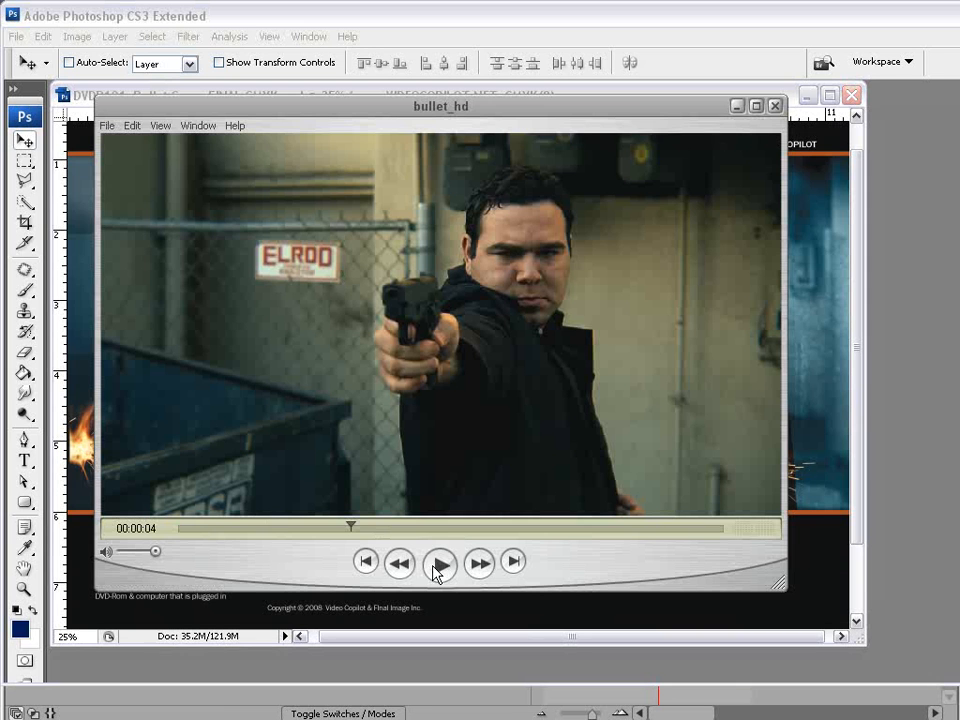
Play the bullet_hd movie in the video player and pause it at 00:00:11
left_click(439, 564)
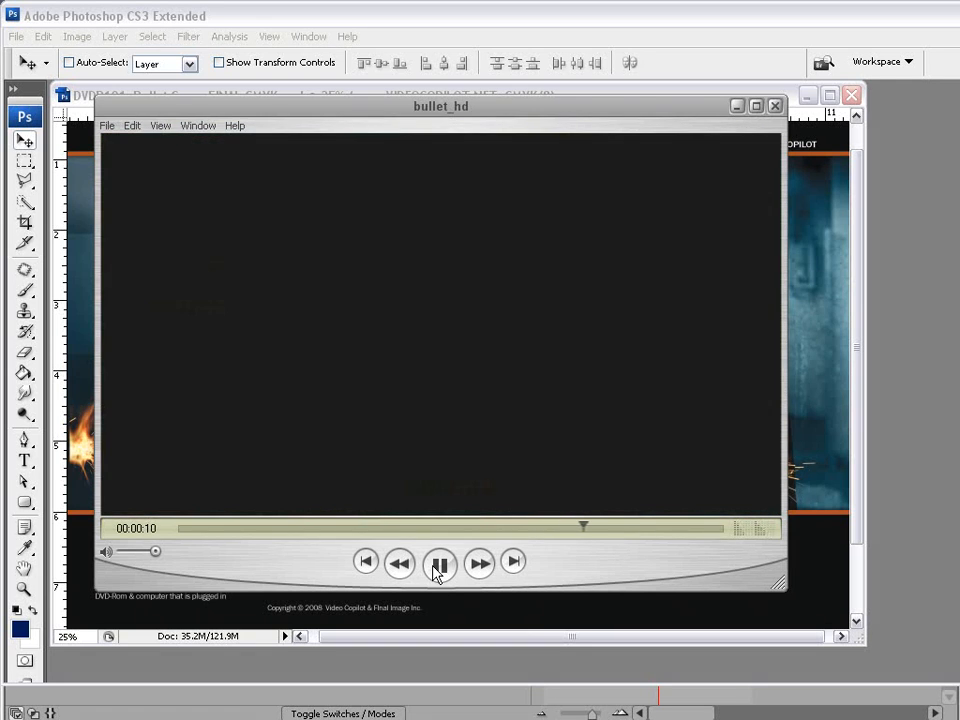
left_click(437, 568)
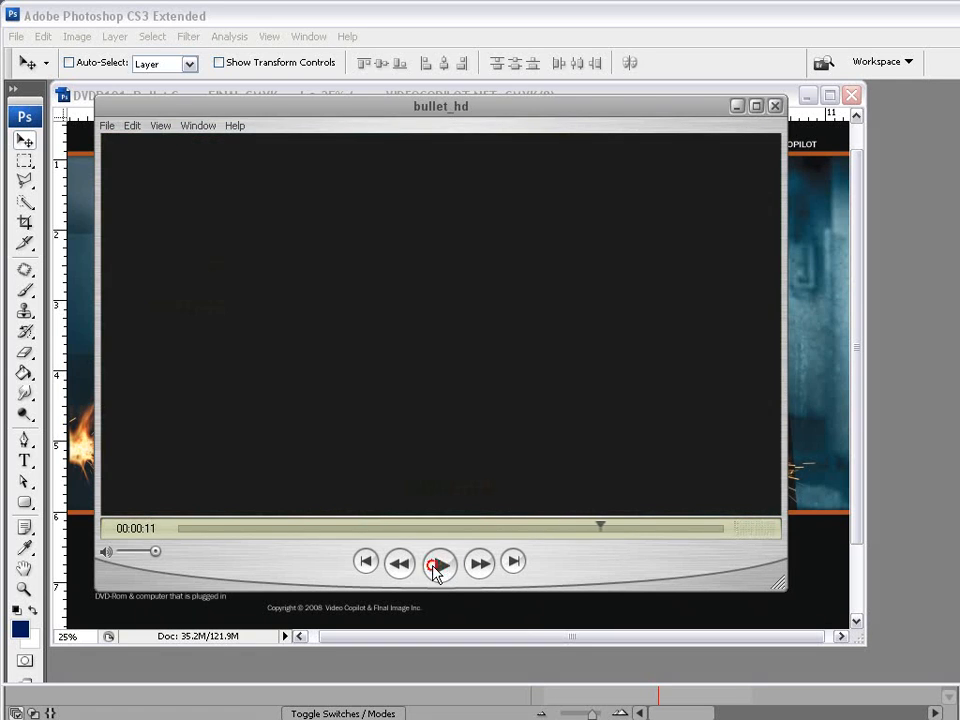